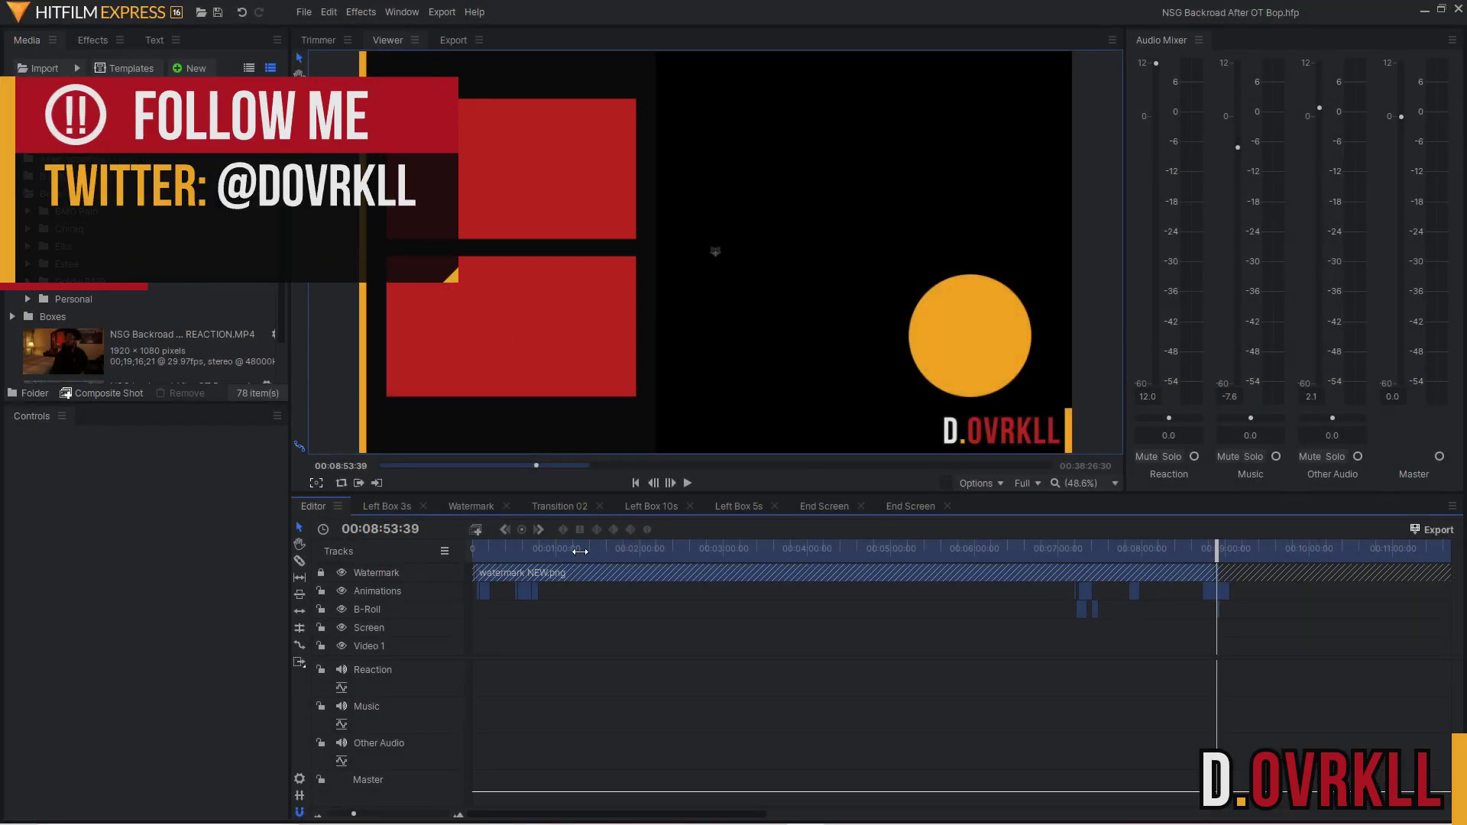
Move the playhead to 00:00:36:43 and select the NSG Backroad REACTION.MP4 clip in the project media.
{"action": "left_click_drag", "start_coordinate": [580, 550], "coordinate": [524, 576]}
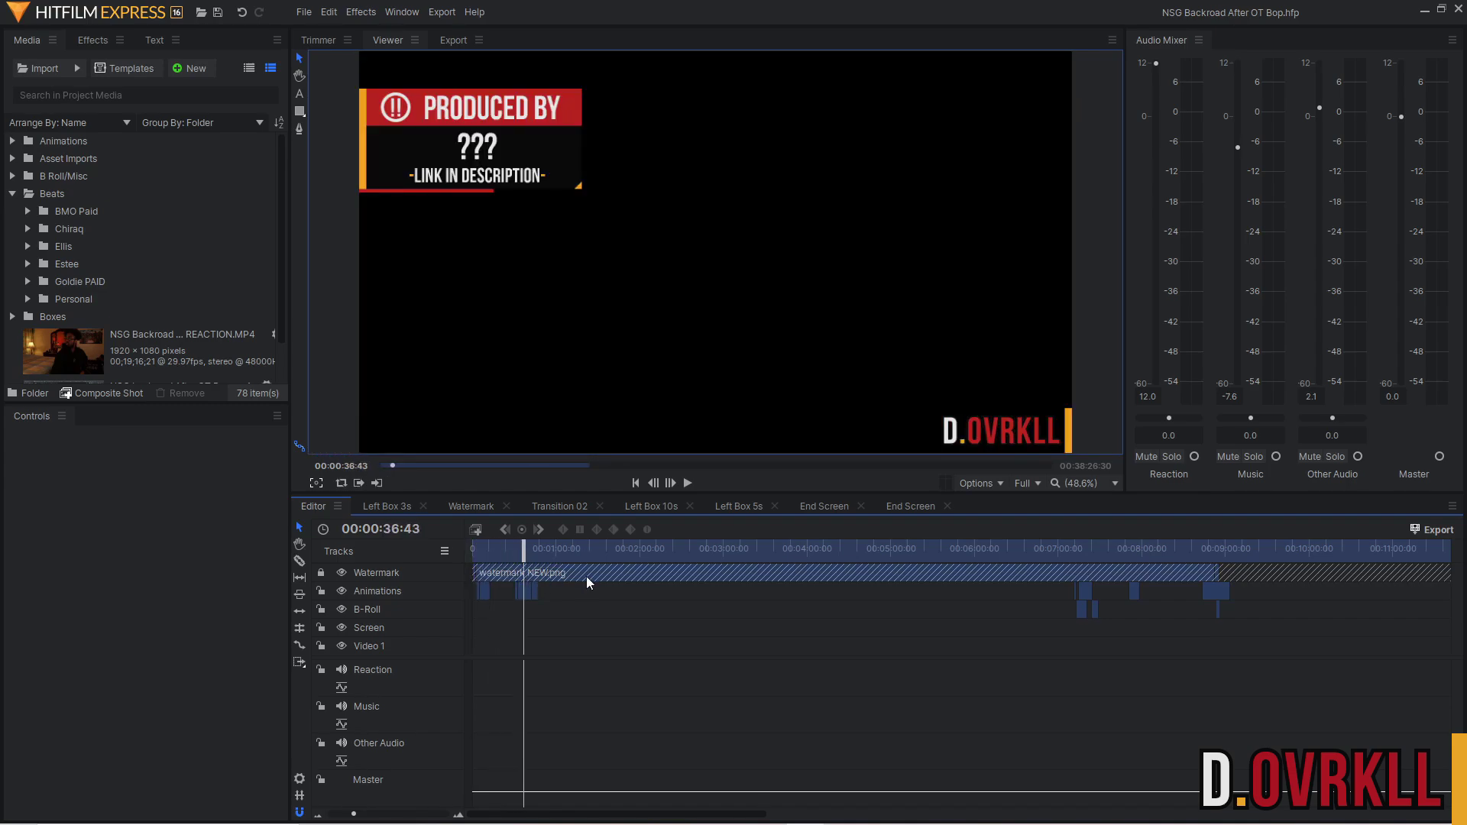
{"action": "scroll", "coordinate": [145, 288], "scroll_direction": "down", "scroll_amount": 1}
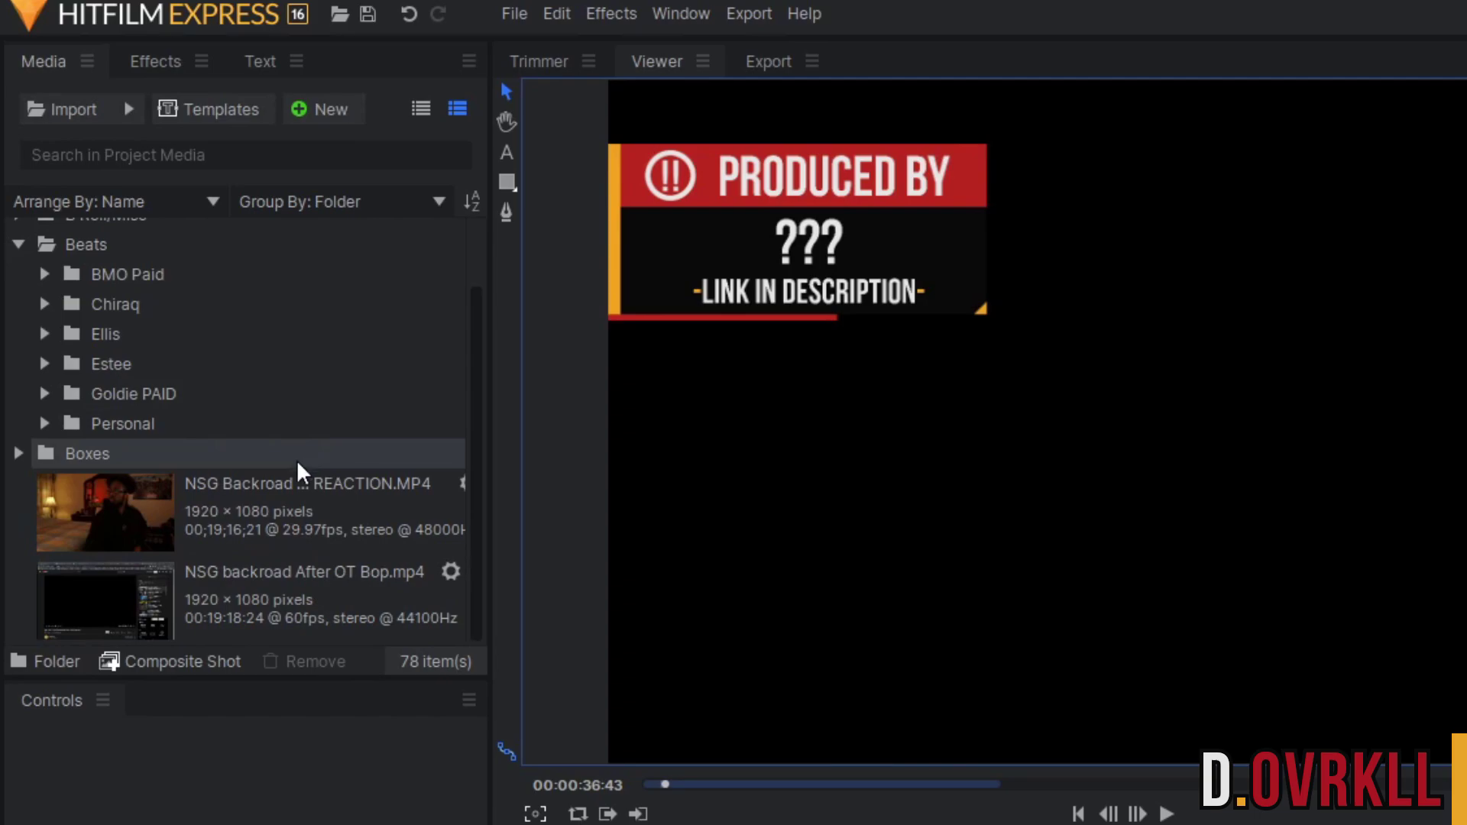
{"action": "left_click", "coordinate": [115, 539]}
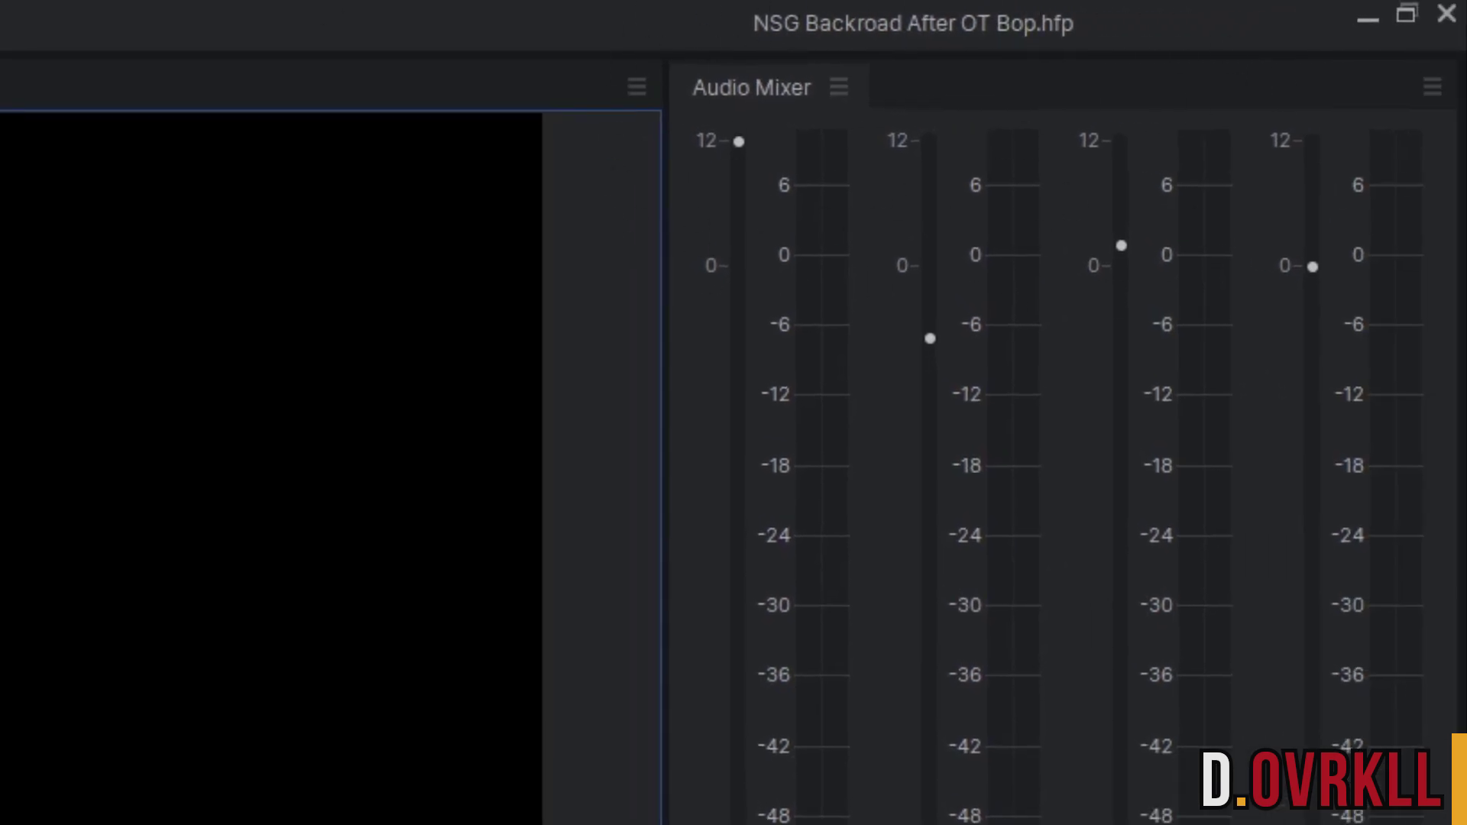
{"action": "left_click", "coordinate": [151, 20]}
{"action": "left_click", "coordinate": [150, 20]}
{"action": "left_click", "coordinate": [93, 21]}
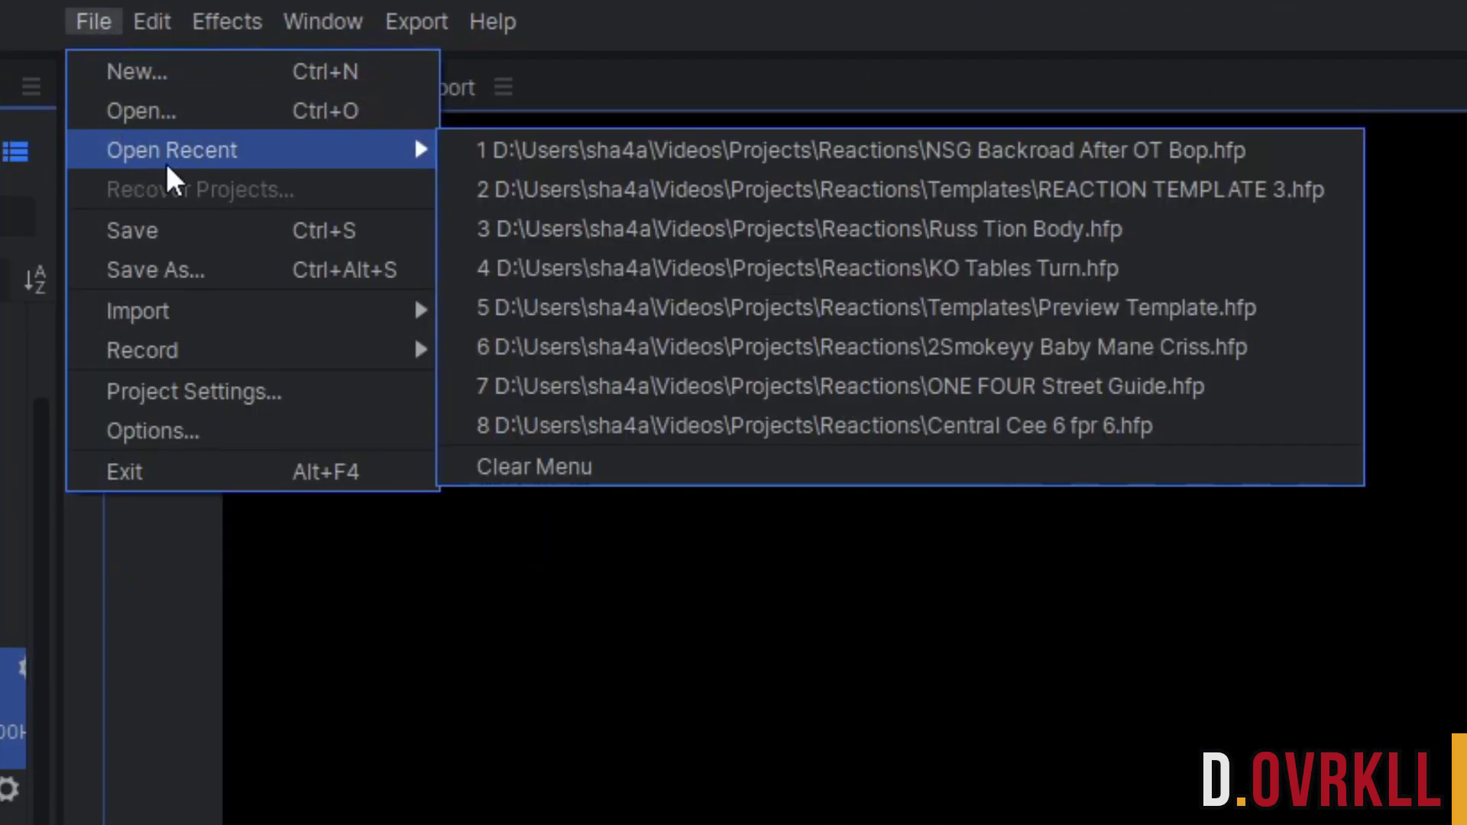
{"action": "key", "text": "Escape"}
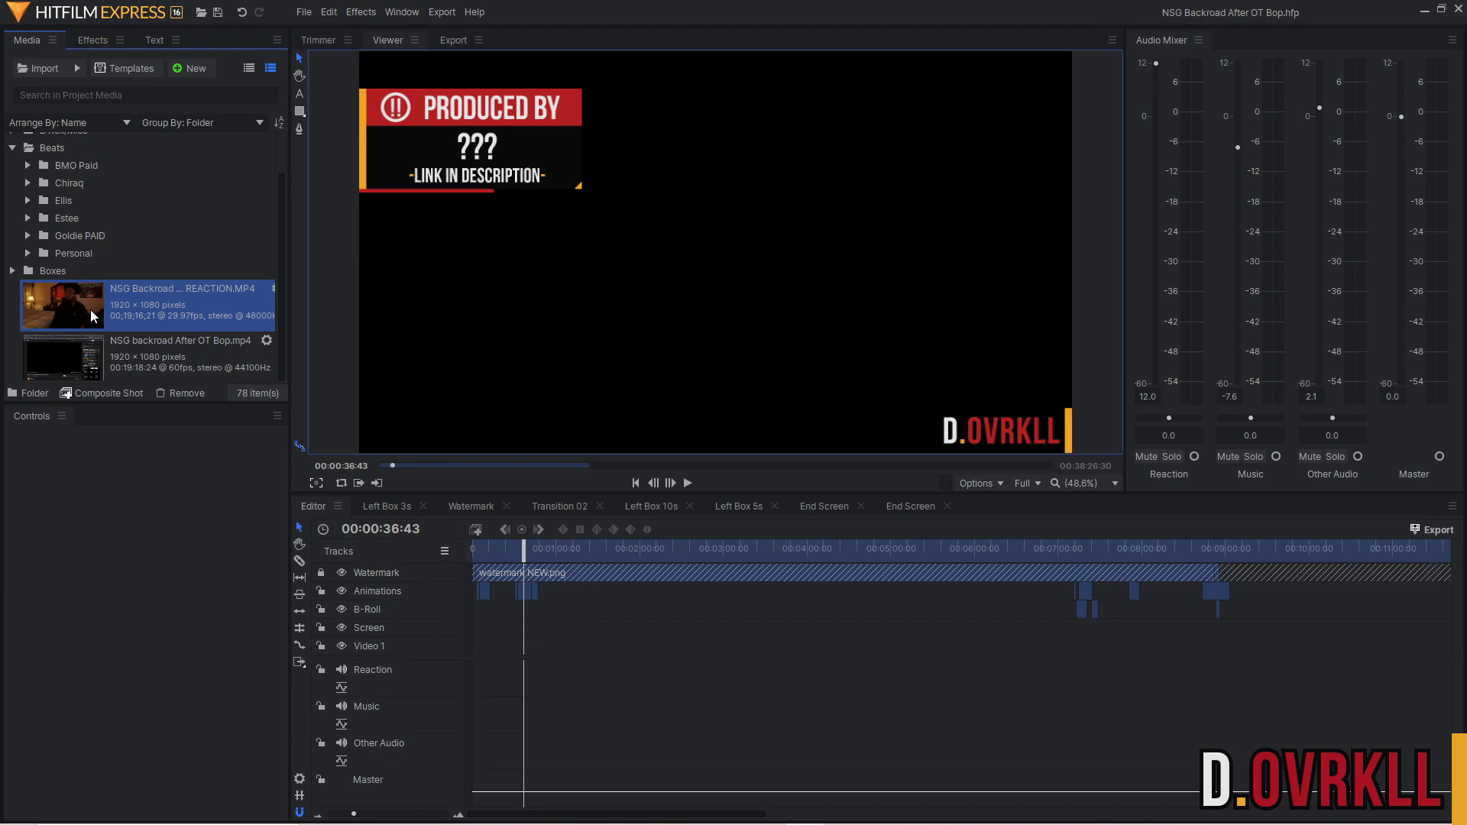
Place the REACTION.MP4 footage on the Video 1 track with its audio on Reaction, starting where the Transition 02 clip starts.
{"action": "left_click", "coordinate": [85, 355], "text": "ctrl"}
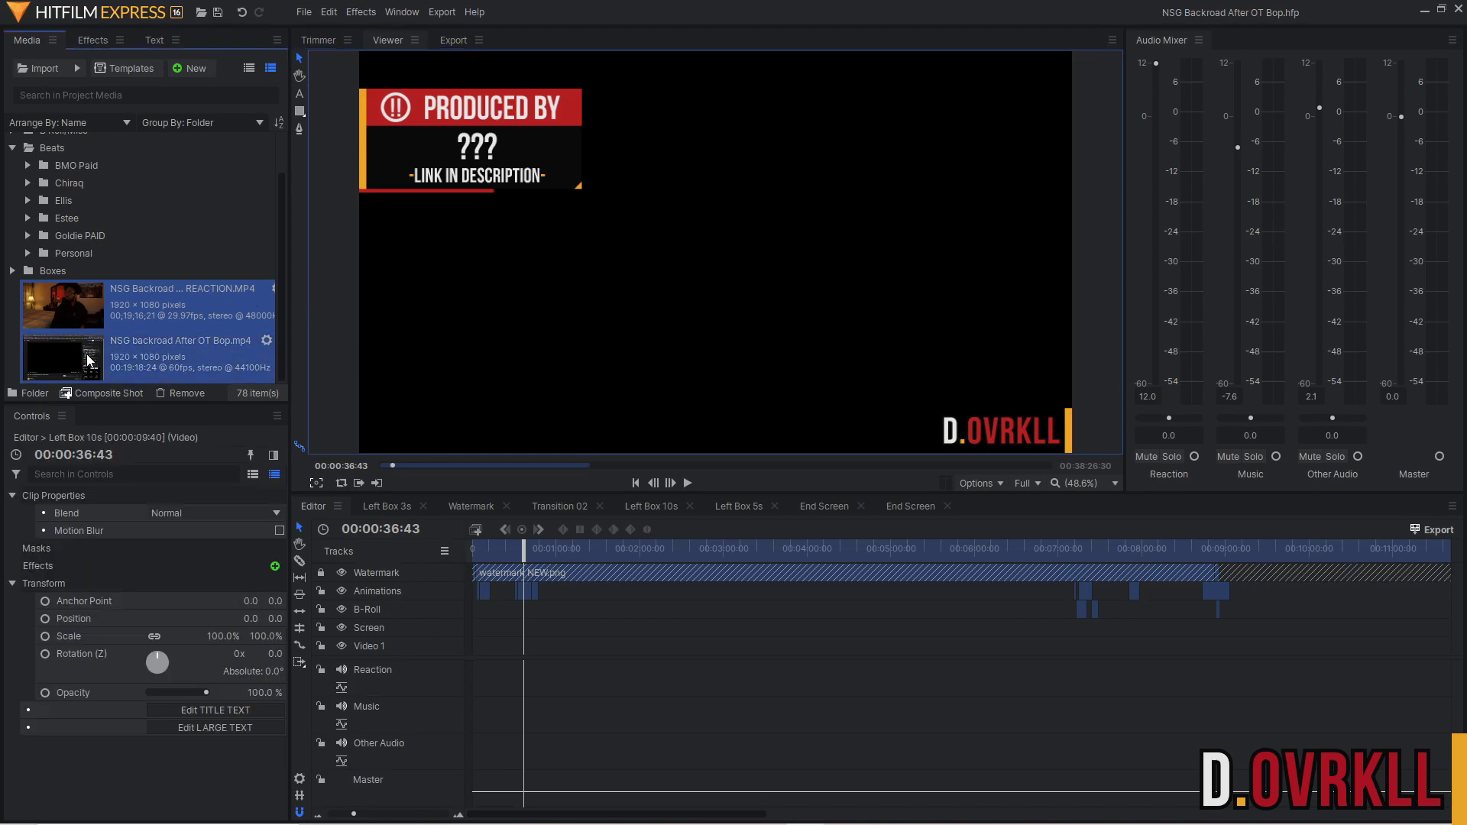
{"action": "left_click_drag", "start_coordinate": [376, 485], "coordinate": [511, 640]}
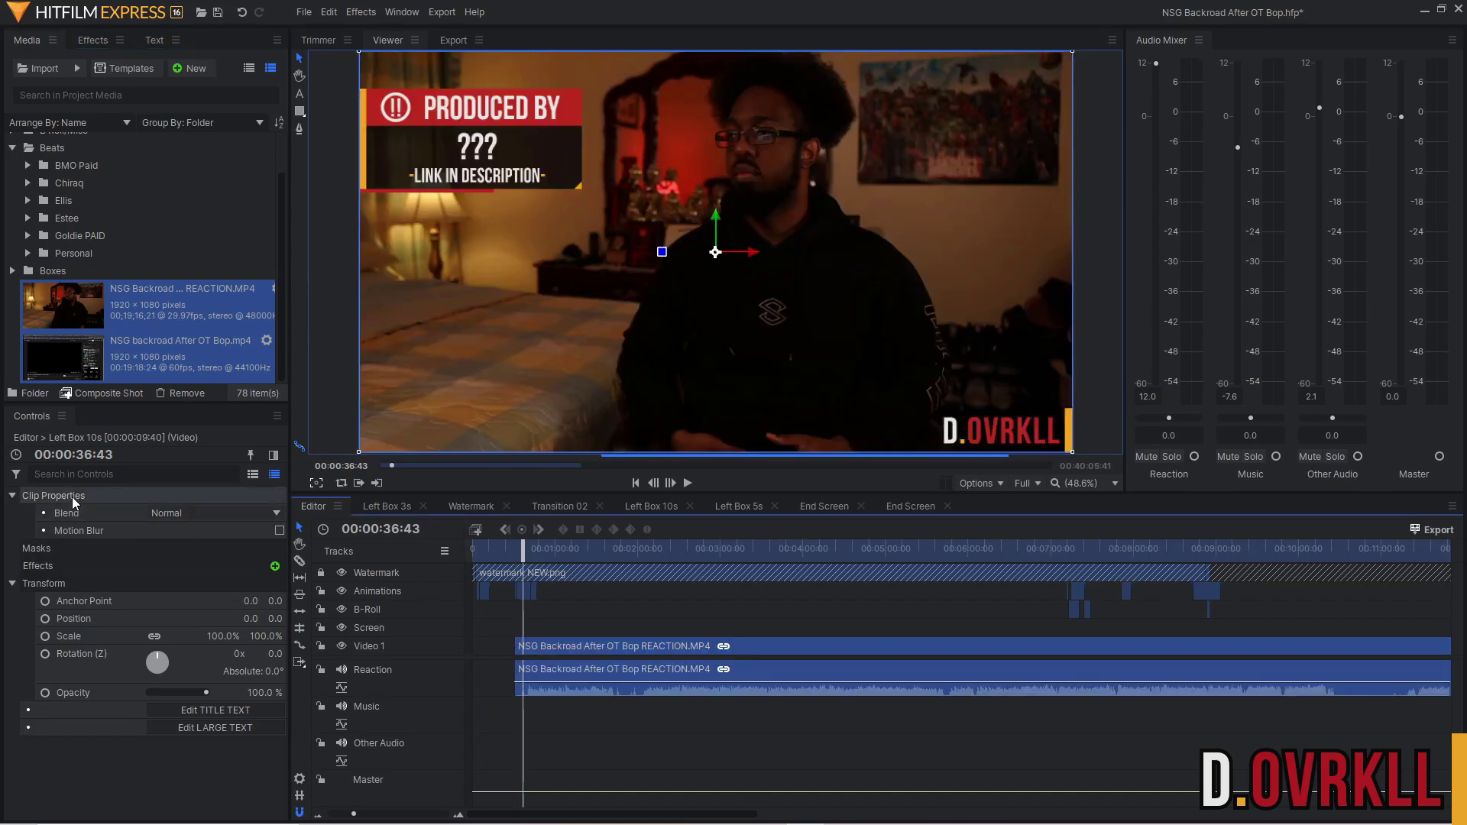
{"action": "left_click", "coordinate": [118, 292]}
{"action": "left_click", "coordinate": [103, 350]}
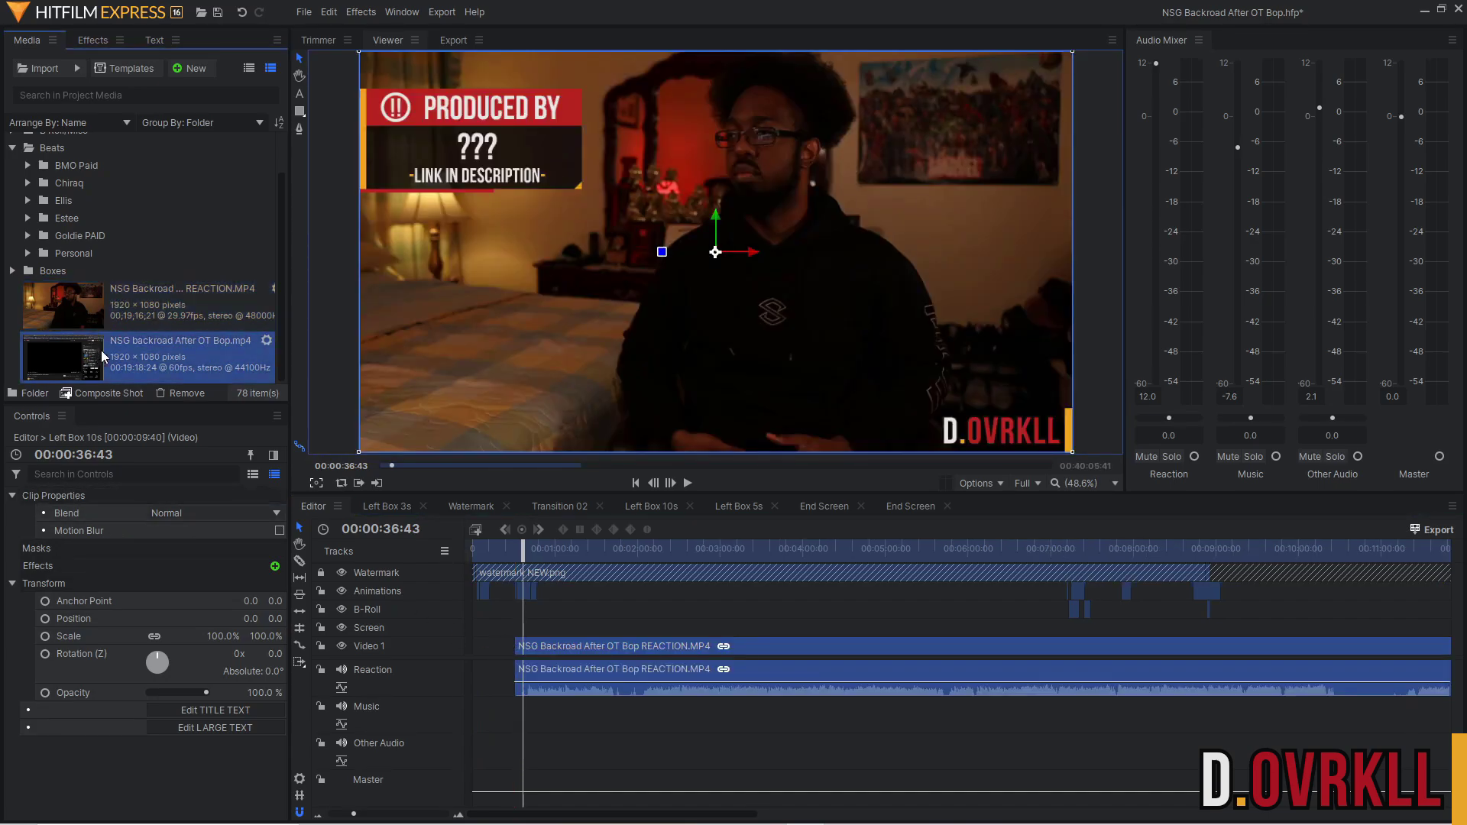
{"action": "left_click", "coordinate": [116, 309], "text": "ctrl"}
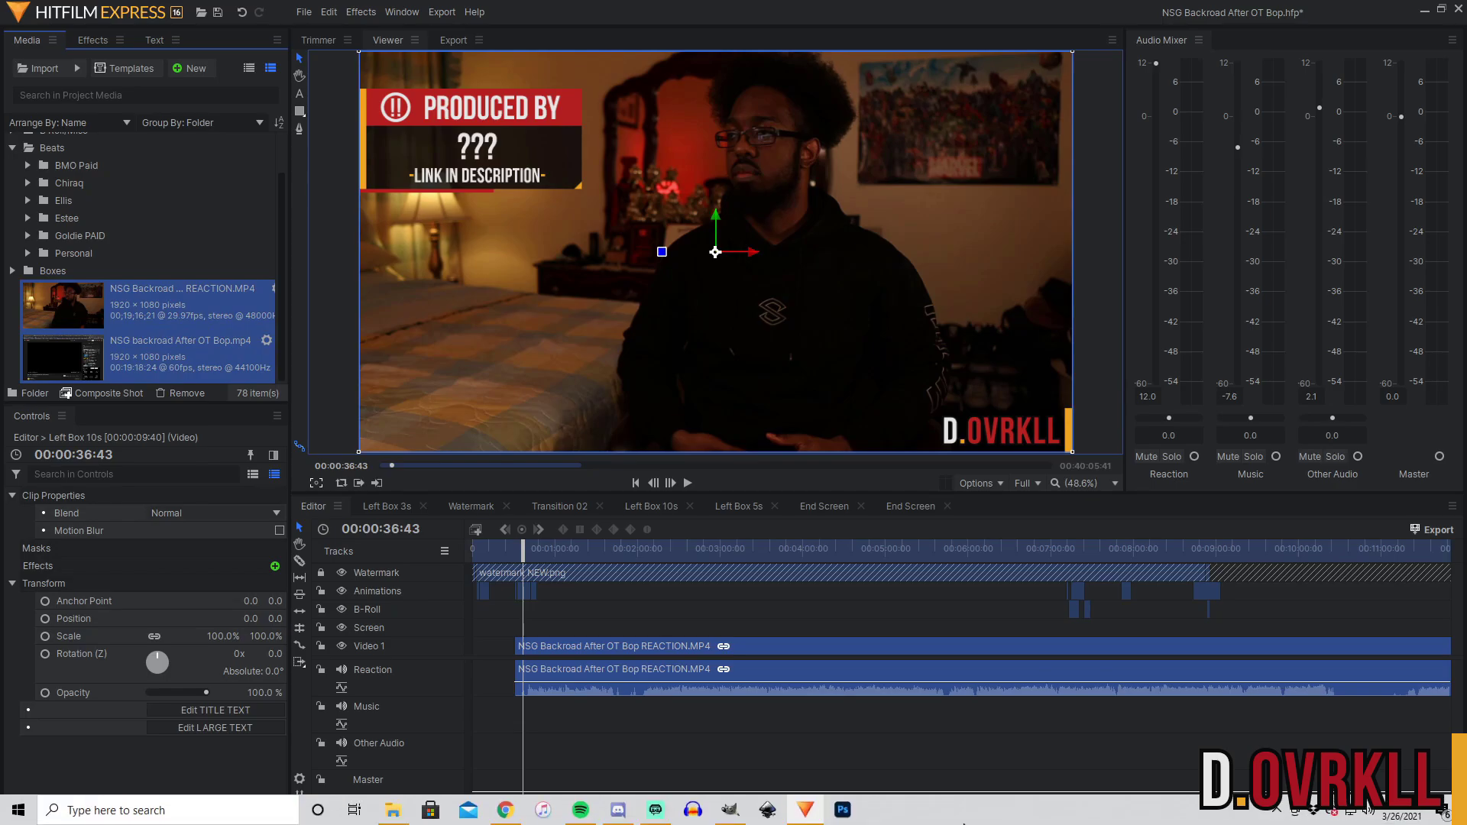
{"action": "left_click", "coordinate": [662, 740]}
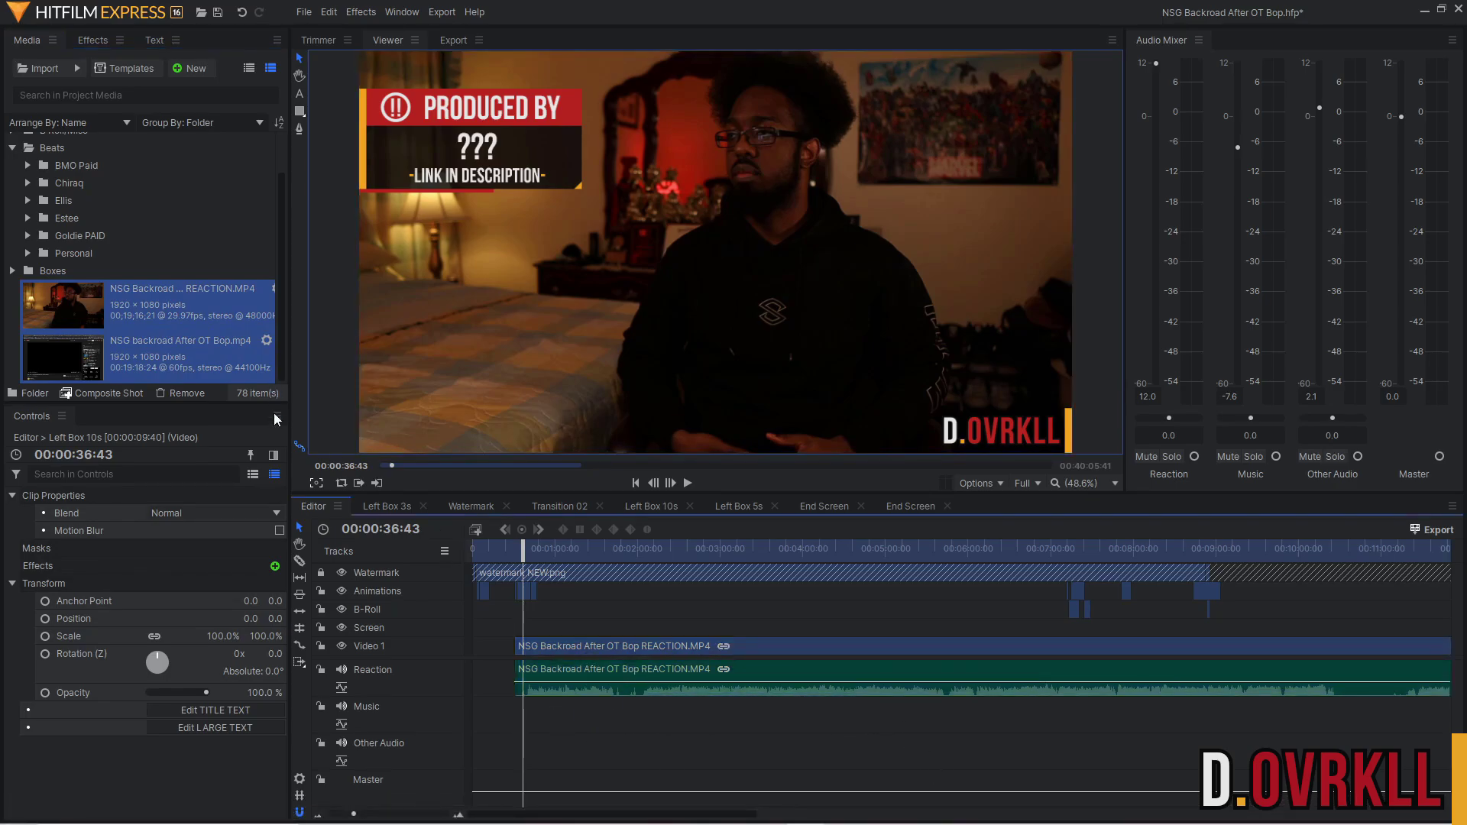
Place the NSG backroad After OT Bop.mp4 screen recording on the Screen track with its audio on Music, starting level with the reaction clip.
{"action": "left_click", "coordinate": [585, 643]}
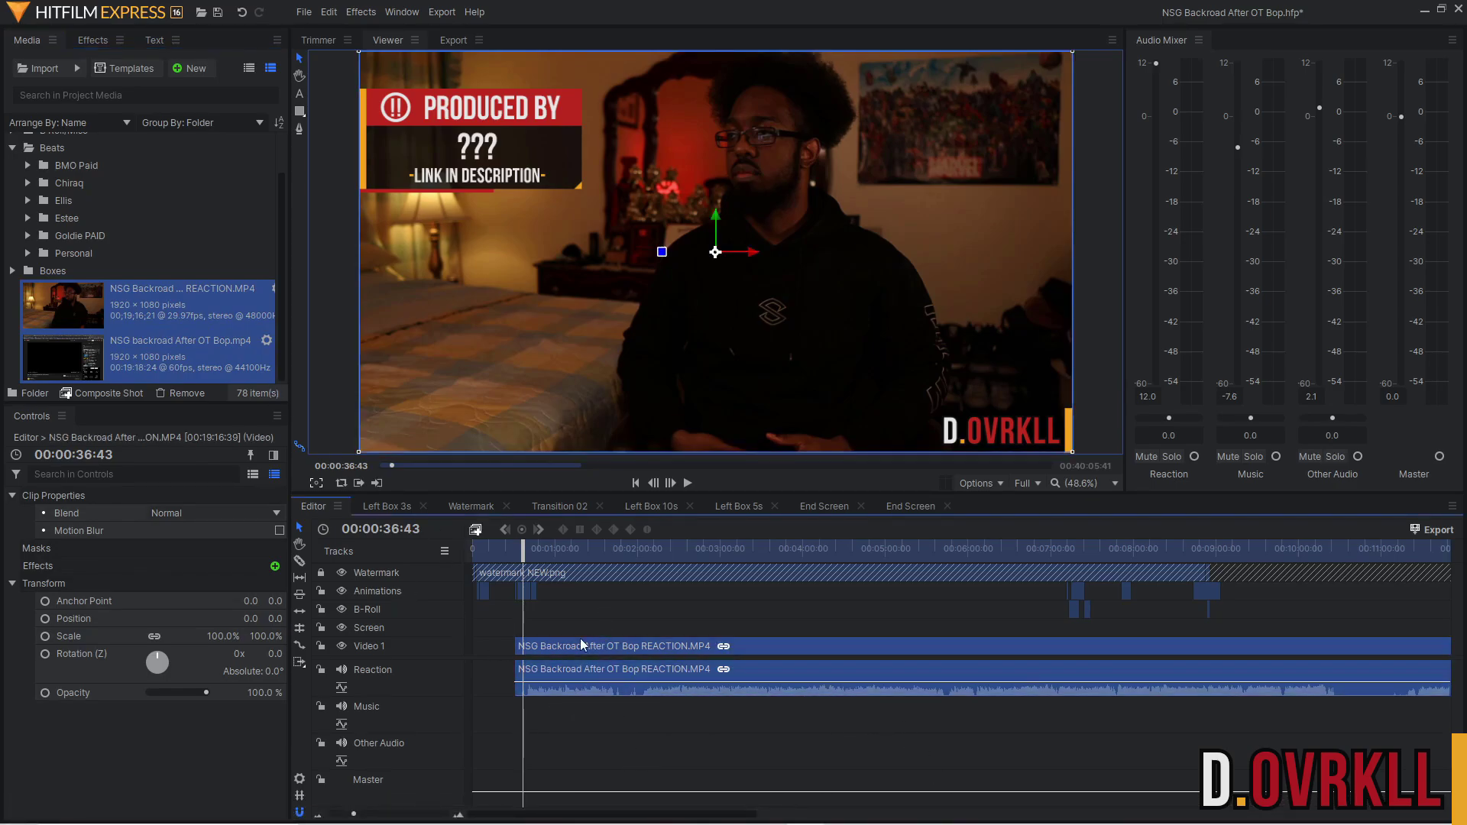
{"action": "left_click", "coordinate": [174, 353]}
{"action": "left_click_drag", "start_coordinate": [107, 366], "coordinate": [515, 624]}
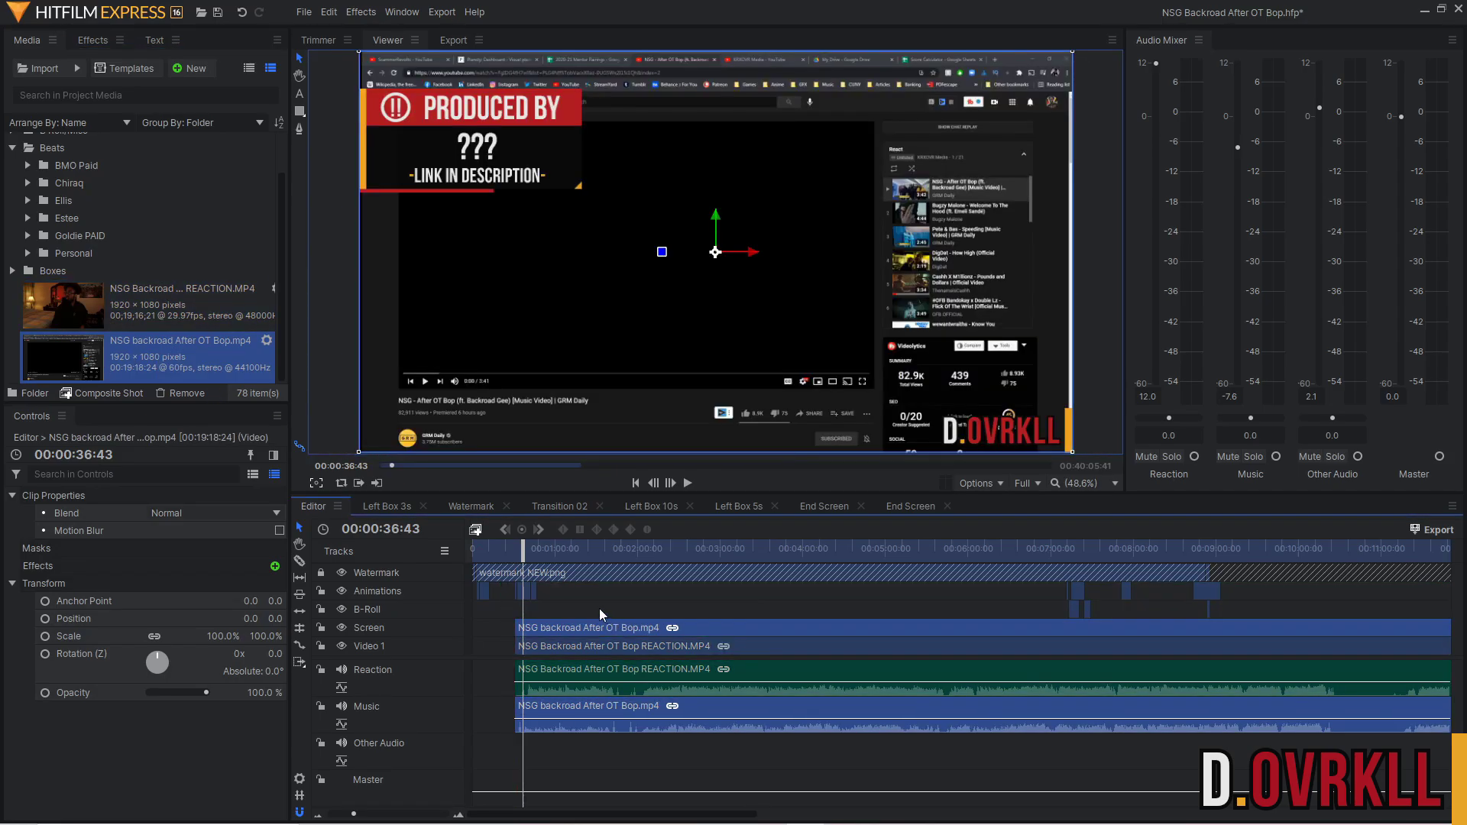
Slide the screen recording along the timeline until its first audio spike roughly lines up with the clap spike in the Reaction audio.
{"action": "scroll", "coordinate": [718, 672], "scroll_direction": "up", "scroll_amount": 5}
{"action": "scroll", "coordinate": [961, 720], "scroll_direction": "right", "scroll_amount": 3}
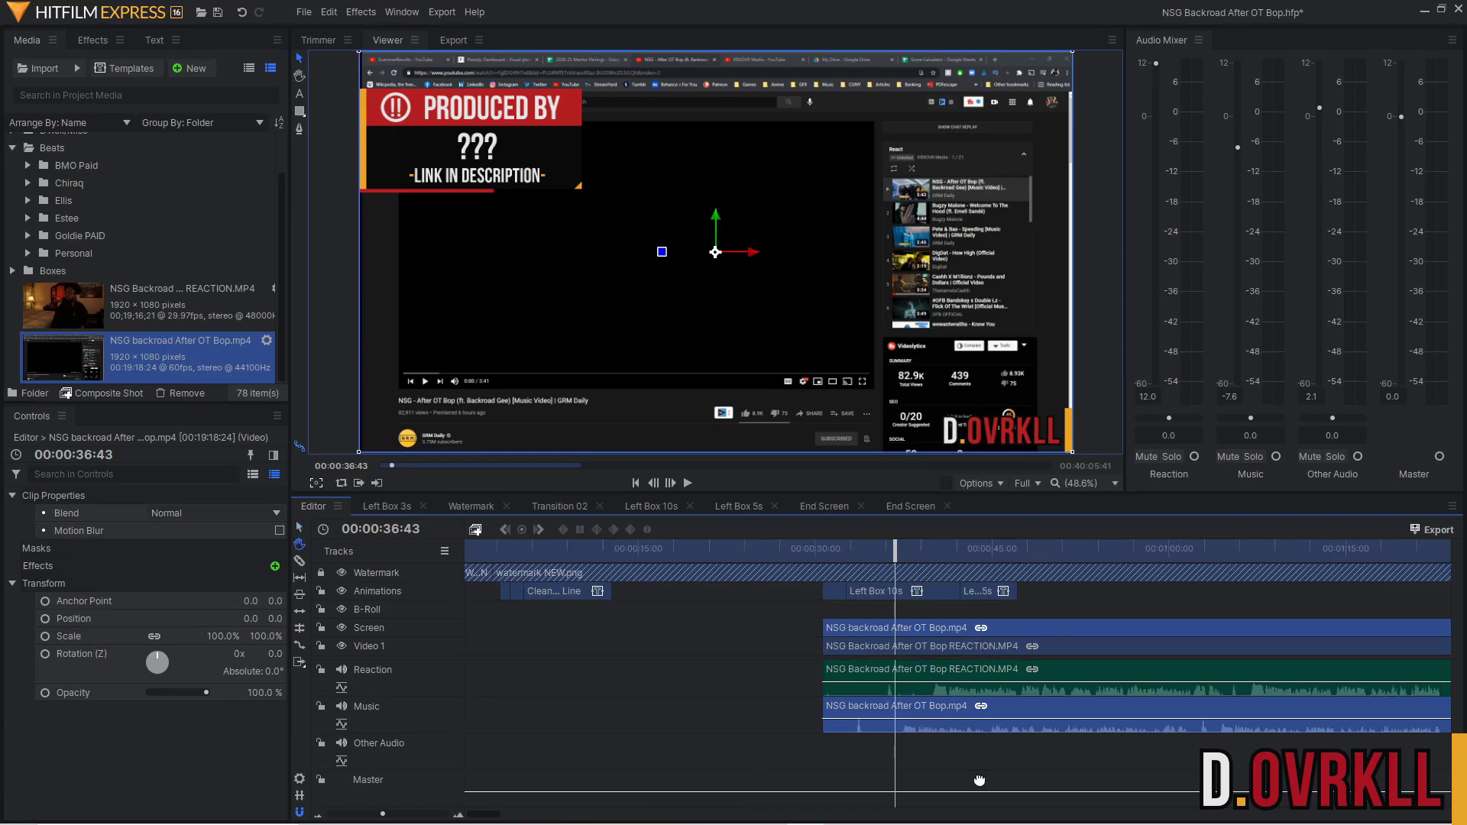
{"action": "mouse_move", "coordinate": [756, 710]}
{"action": "left_mouse_down"}
{"action": "mouse_move", "coordinate": [784, 707]}
{"action": "mouse_move", "coordinate": [740, 690]}
{"action": "mouse_move", "coordinate": [752, 688]}
{"action": "left_mouse_up"}
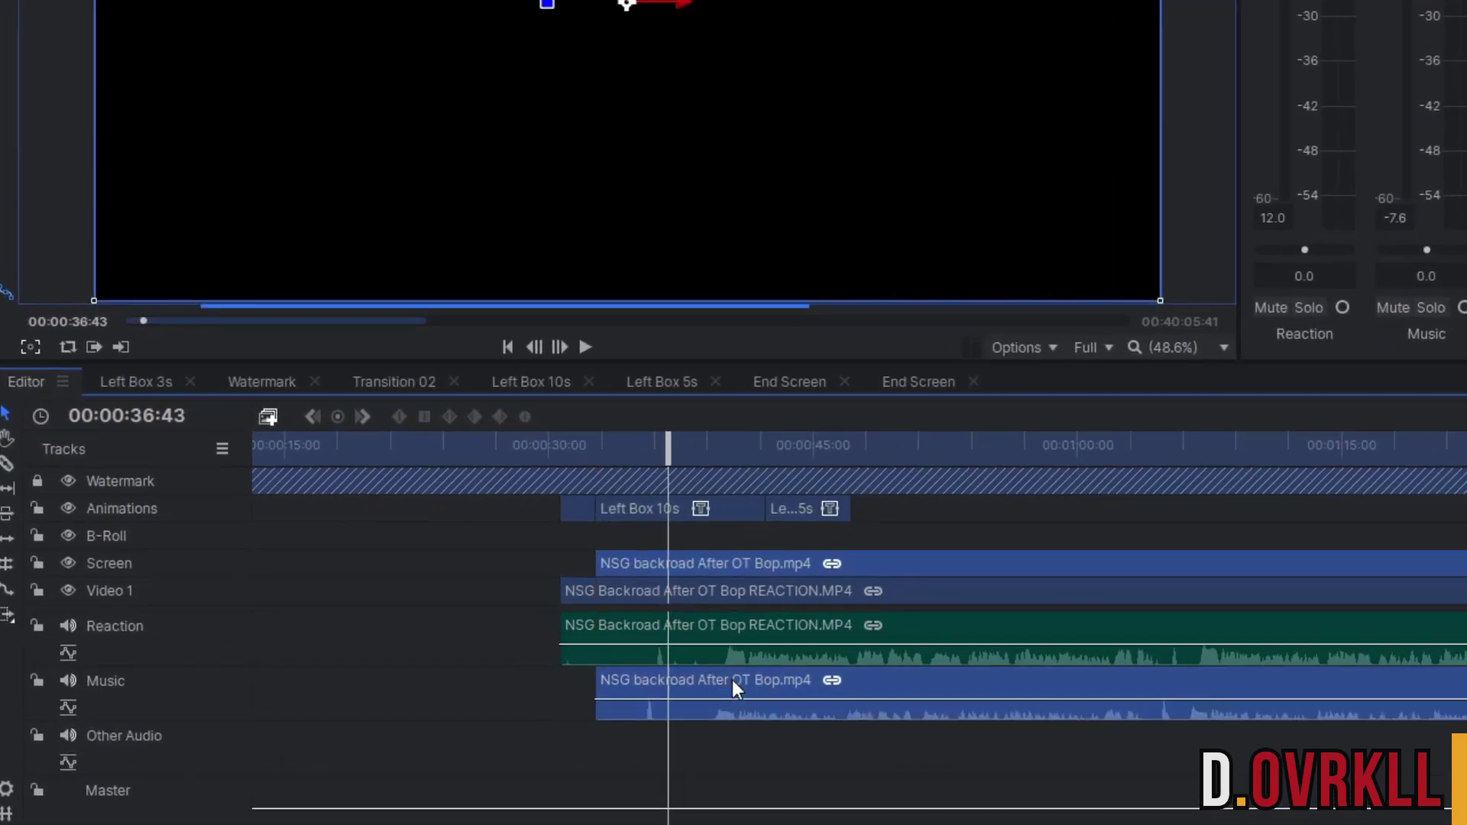
{"action": "scroll", "coordinate": [1105, 634], "scroll_direction": "up", "scroll_amount": 3}
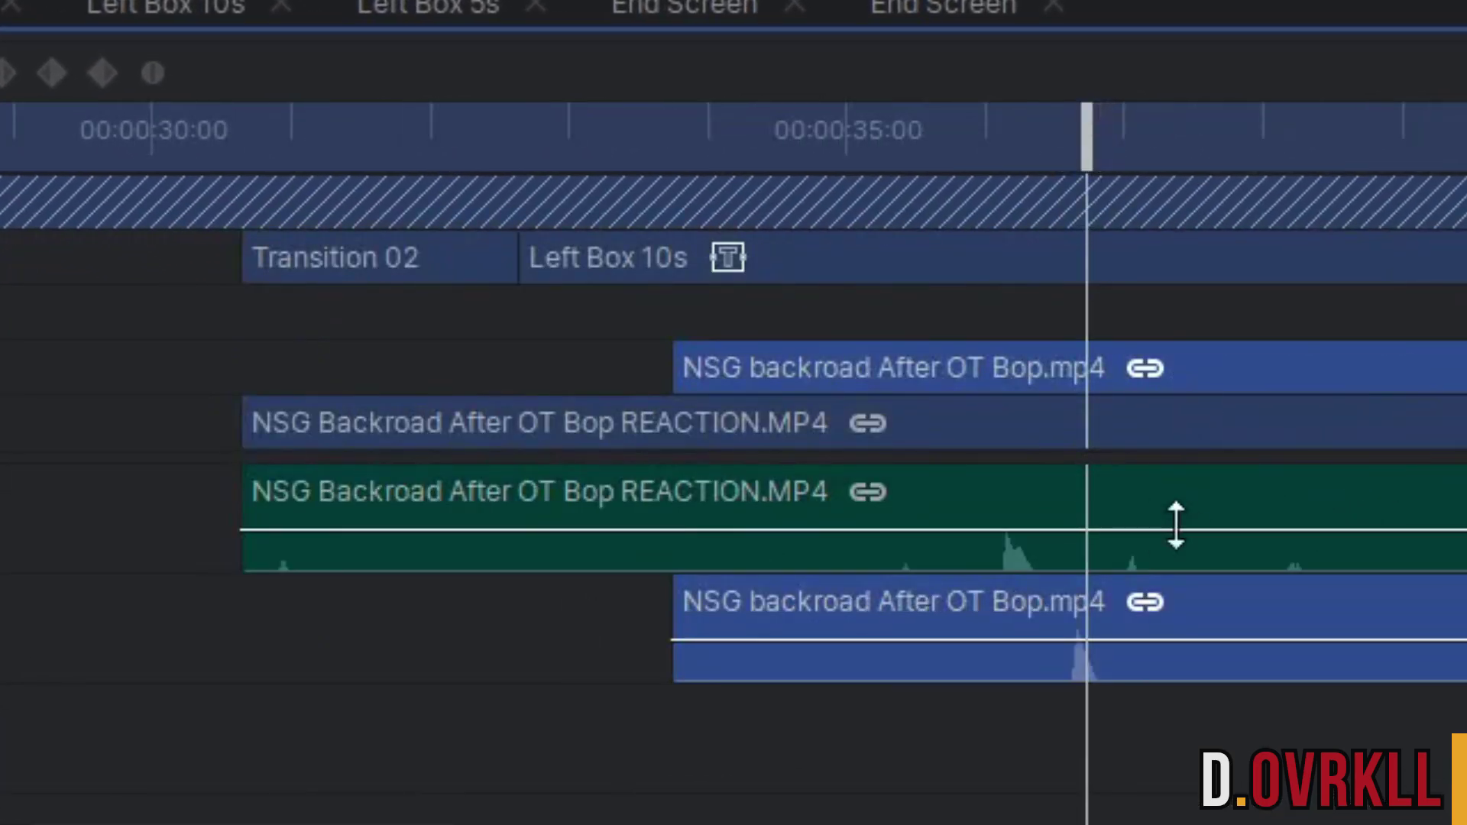
{"action": "left_click_drag", "start_coordinate": [1163, 611], "coordinate": [1102, 609]}
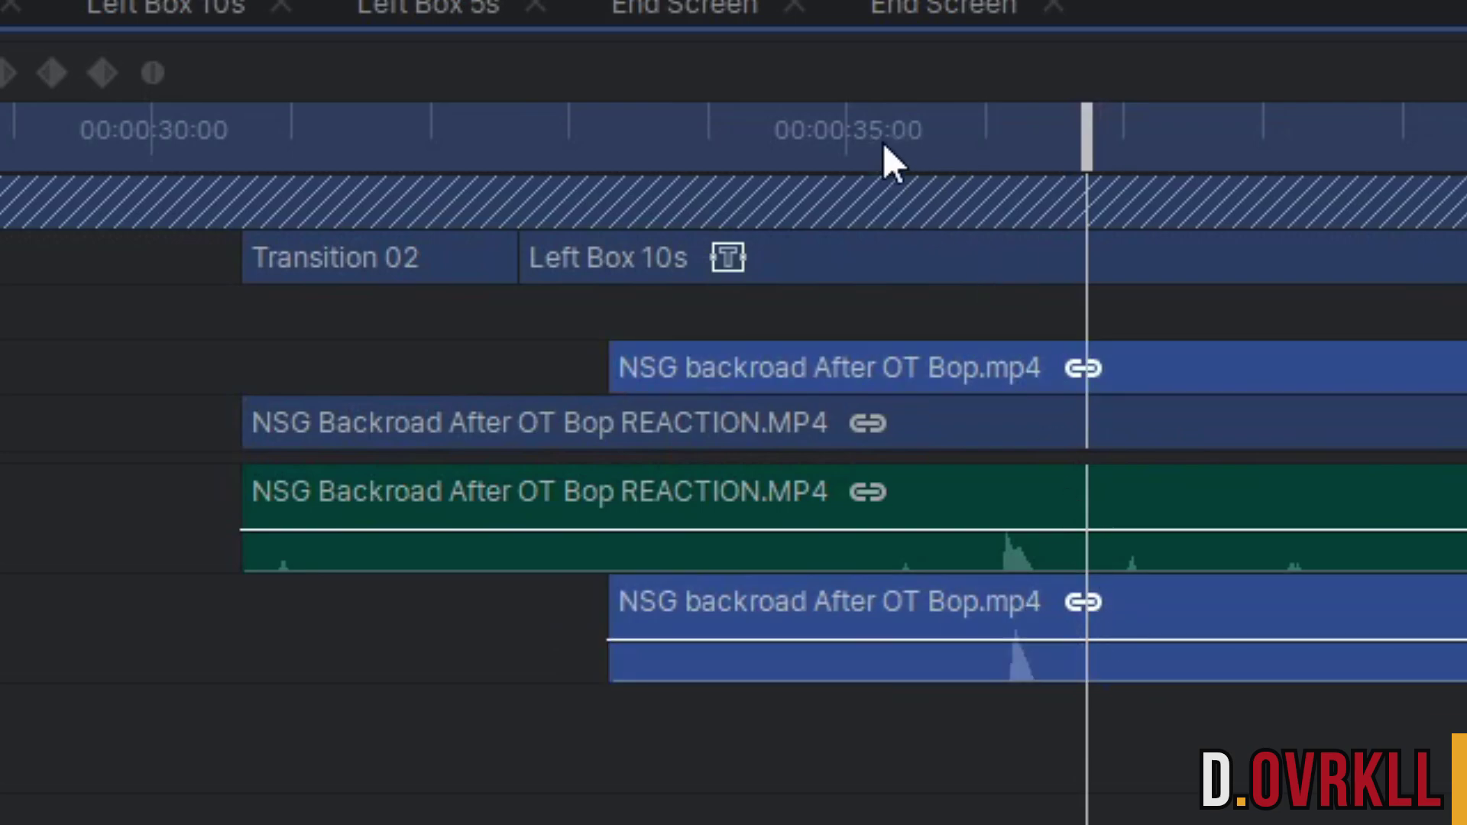
Move the playhead to 00:00:35:40, just before the clap, and hide the Screen track to reveal the reaction footage.
{"action": "left_click_drag", "start_coordinate": [882, 142], "coordinate": [939, 144]}
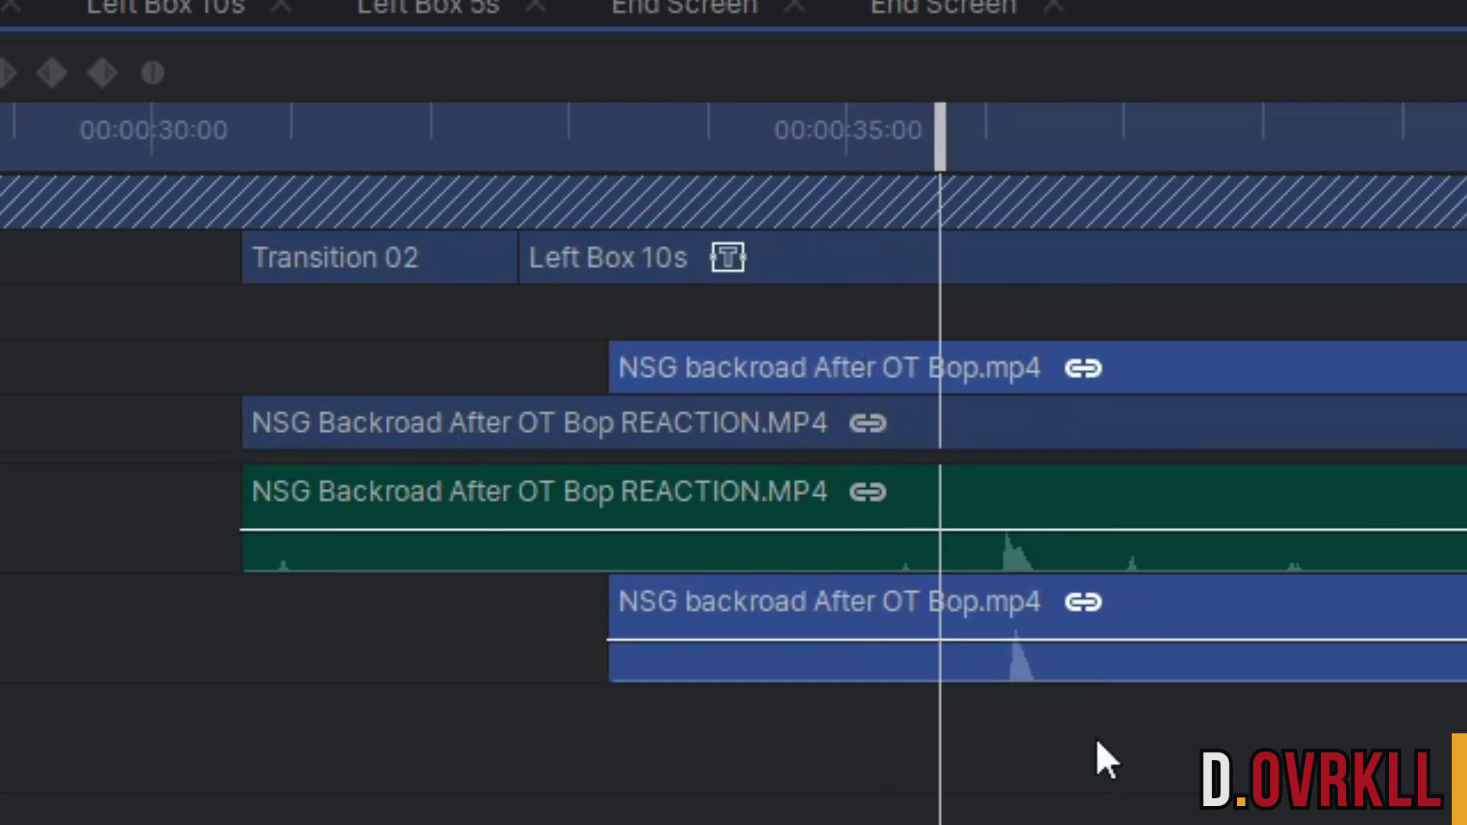
{"action": "scroll", "coordinate": [850, 749], "scroll_direction": "down", "scroll_amount": 5}
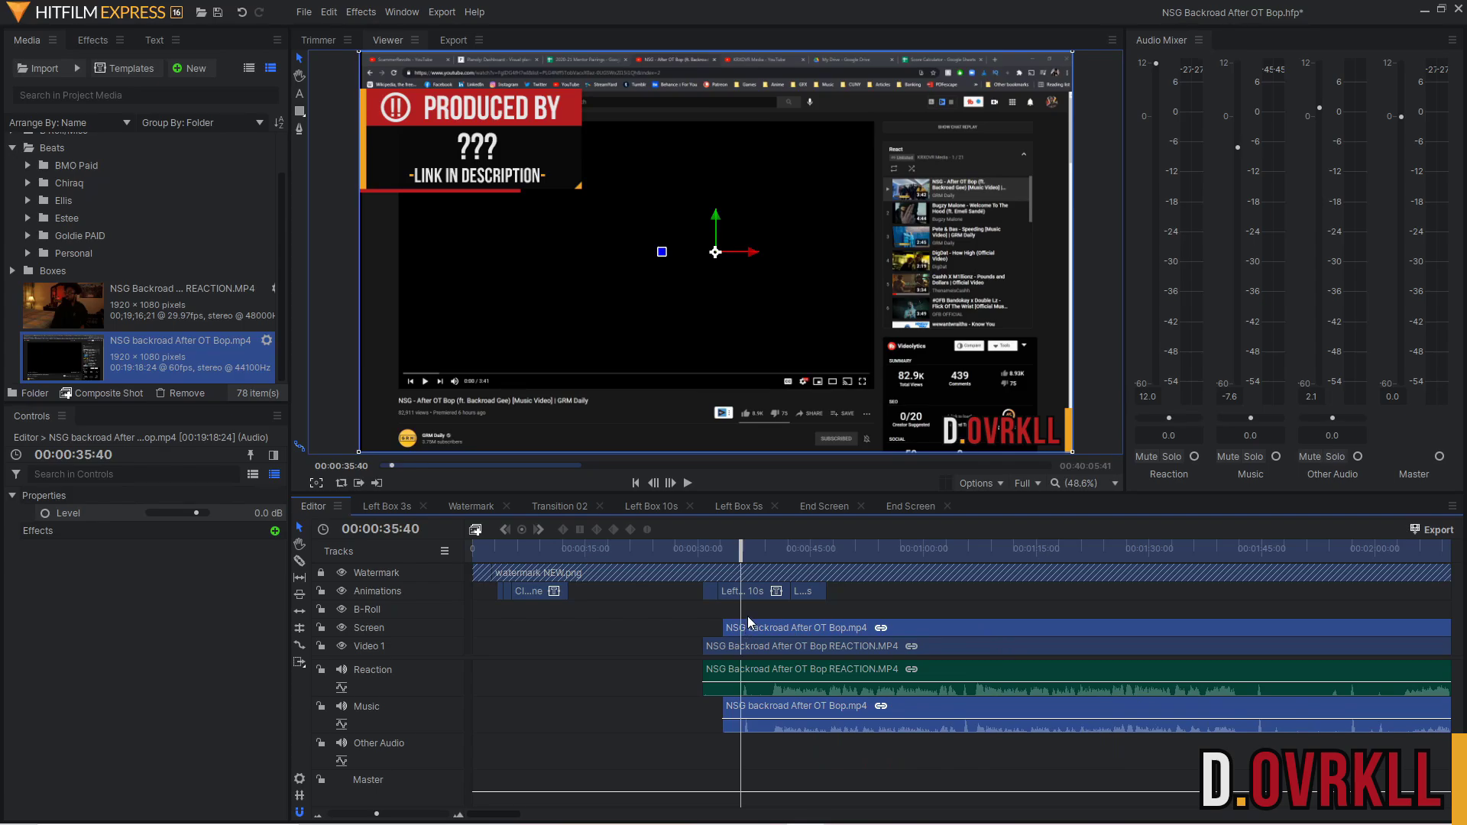
{"action": "scroll", "coordinate": [840, 687], "scroll_direction": "up", "scroll_amount": 3}
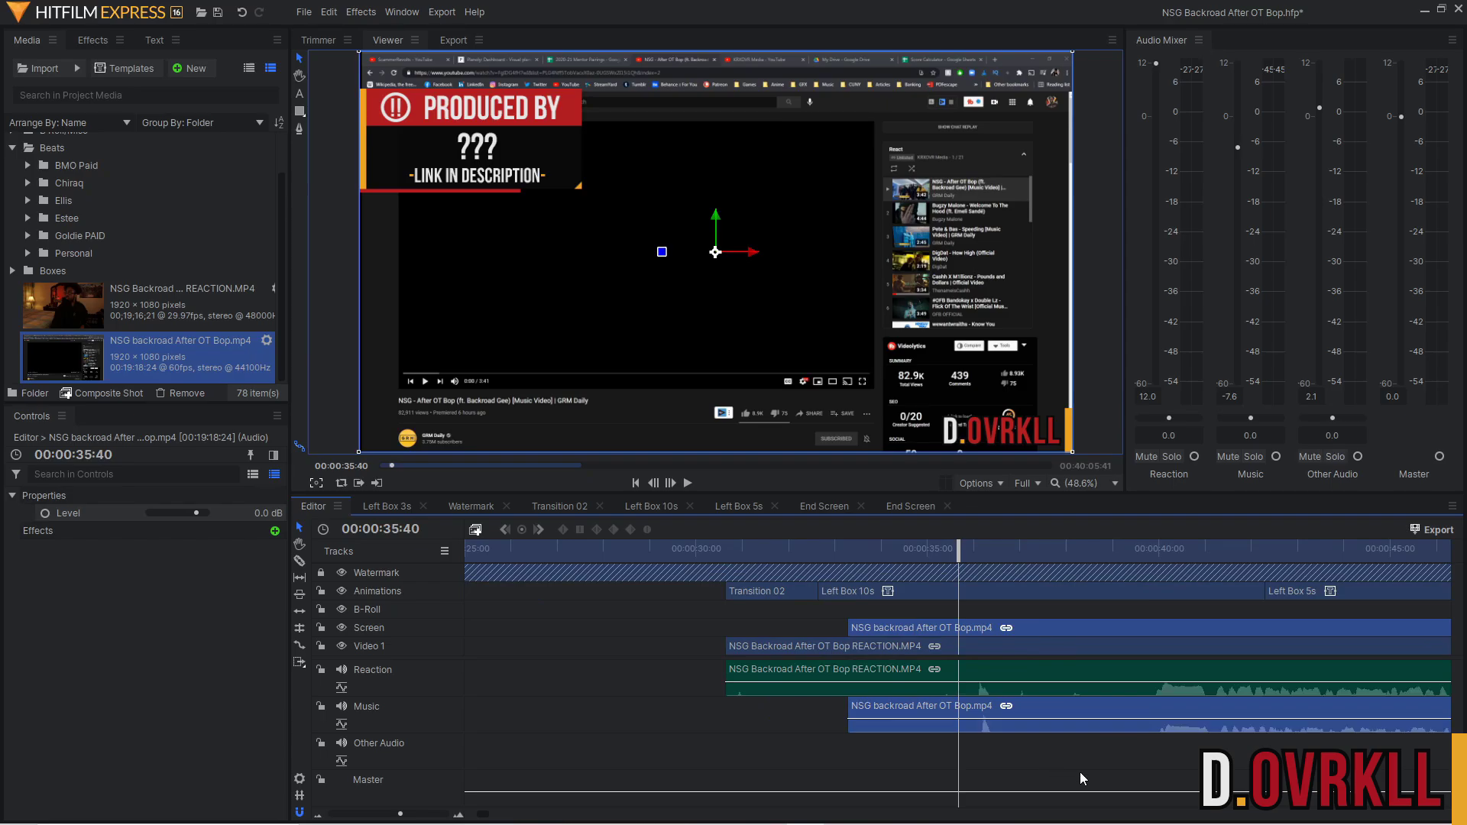
{"action": "left_click_drag", "start_coordinate": [1079, 772], "coordinate": [734, 742]}
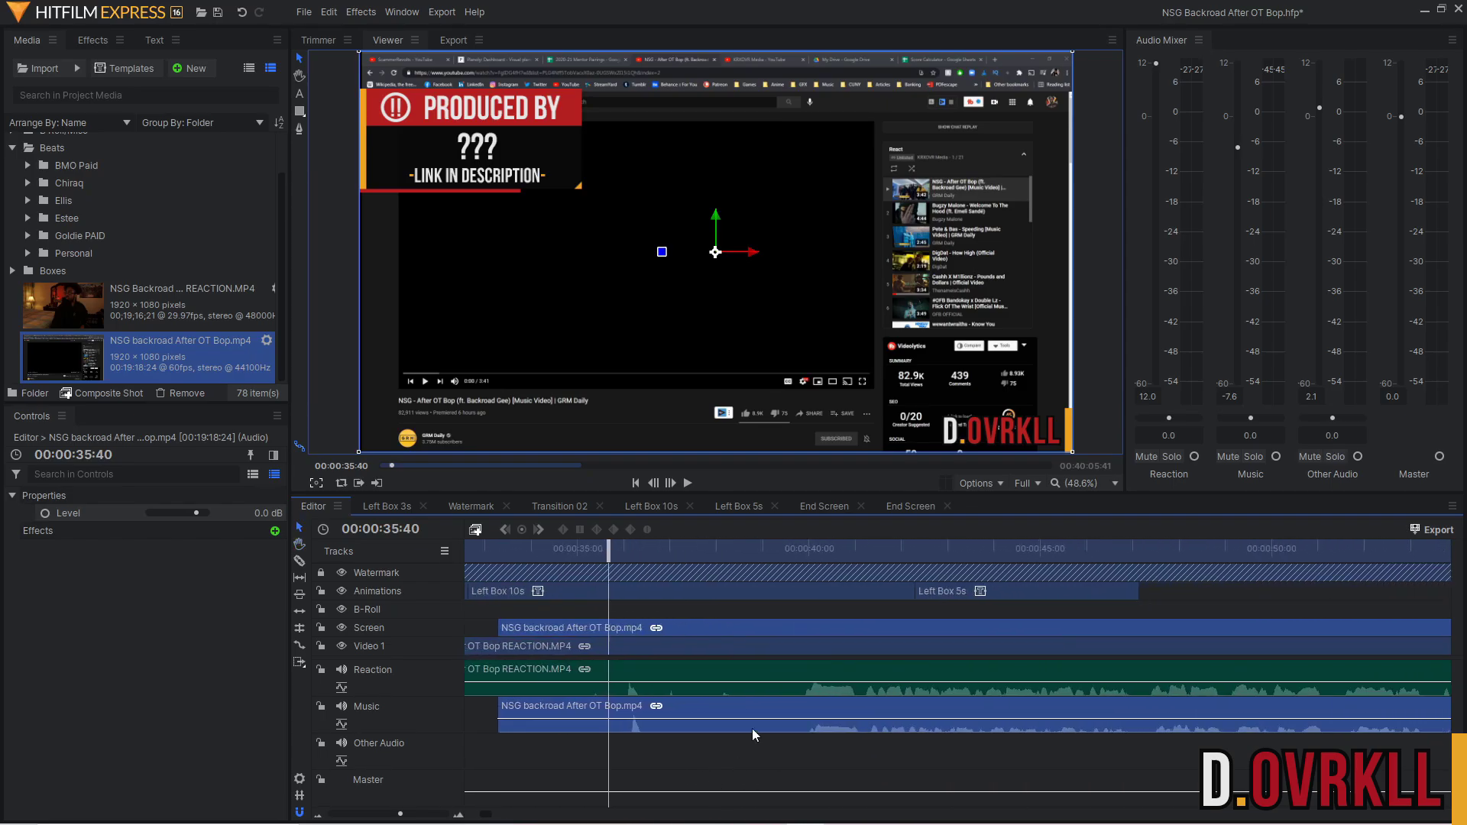
{"action": "left_click_drag", "start_coordinate": [400, 814], "coordinate": [393, 814]}
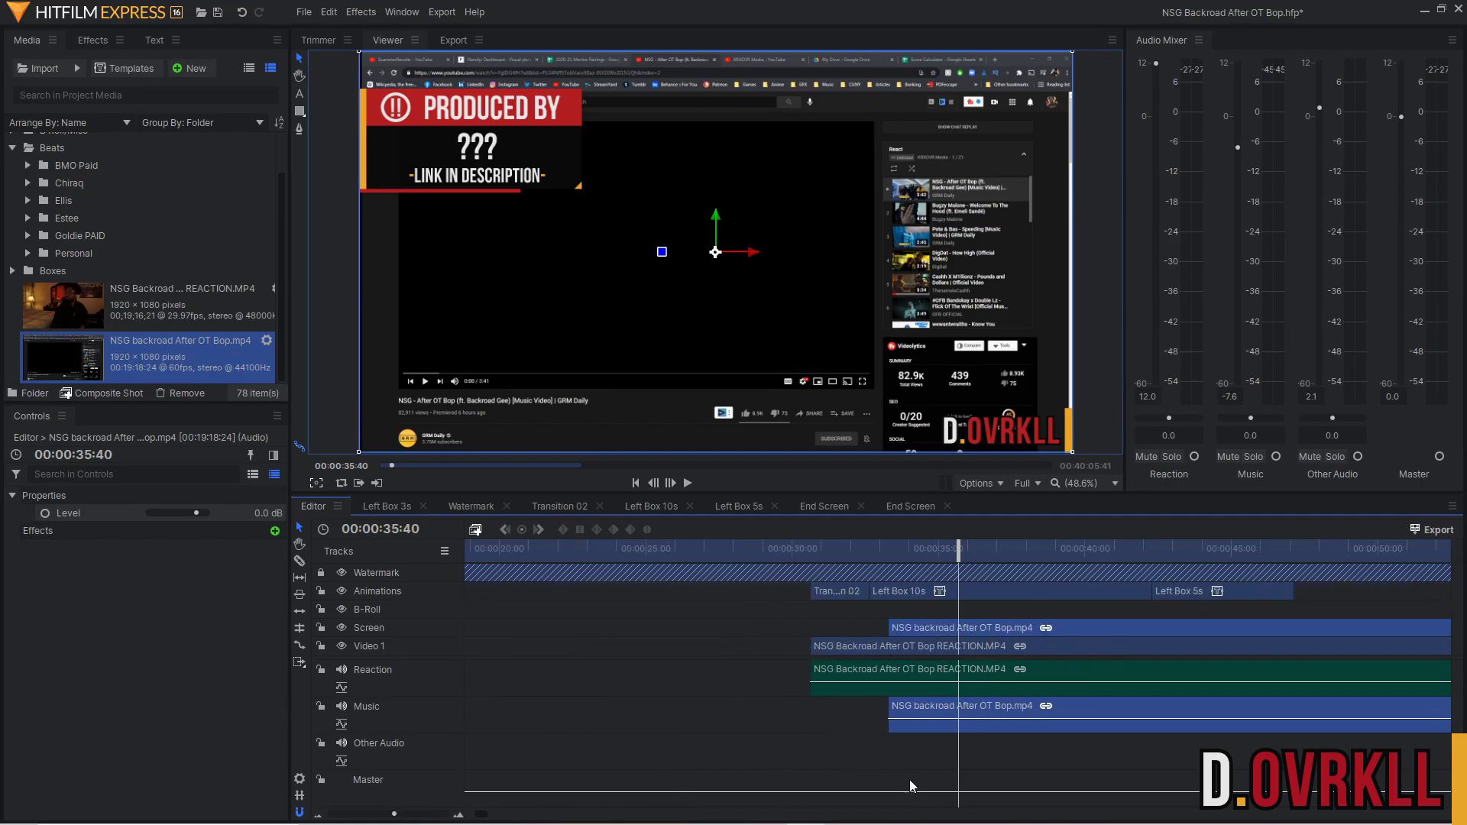
{"action": "left_click_drag", "start_coordinate": [1039, 775], "coordinate": [818, 765]}
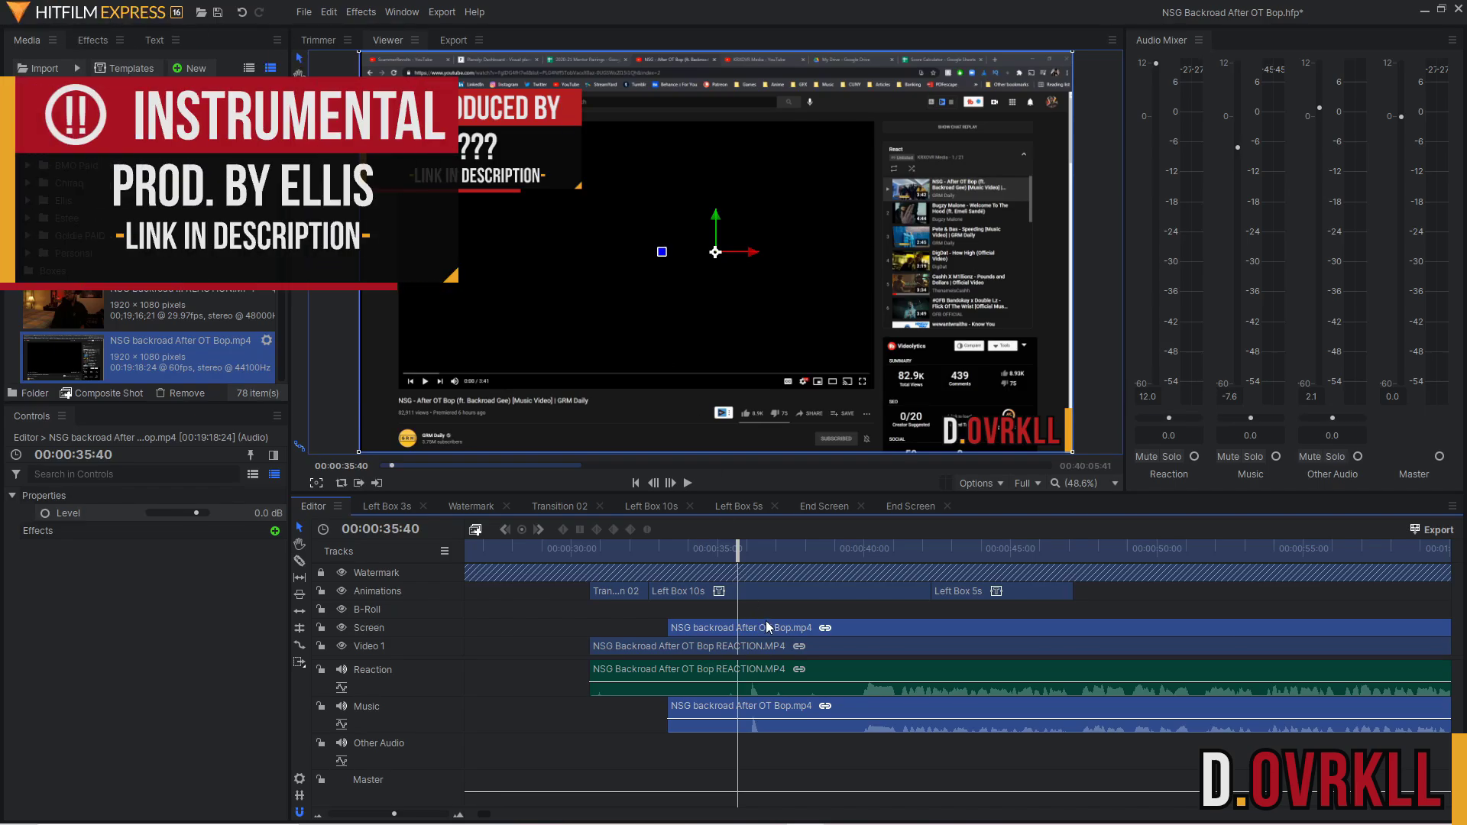
{"action": "left_click_drag", "start_coordinate": [802, 760], "coordinate": [646, 754]}
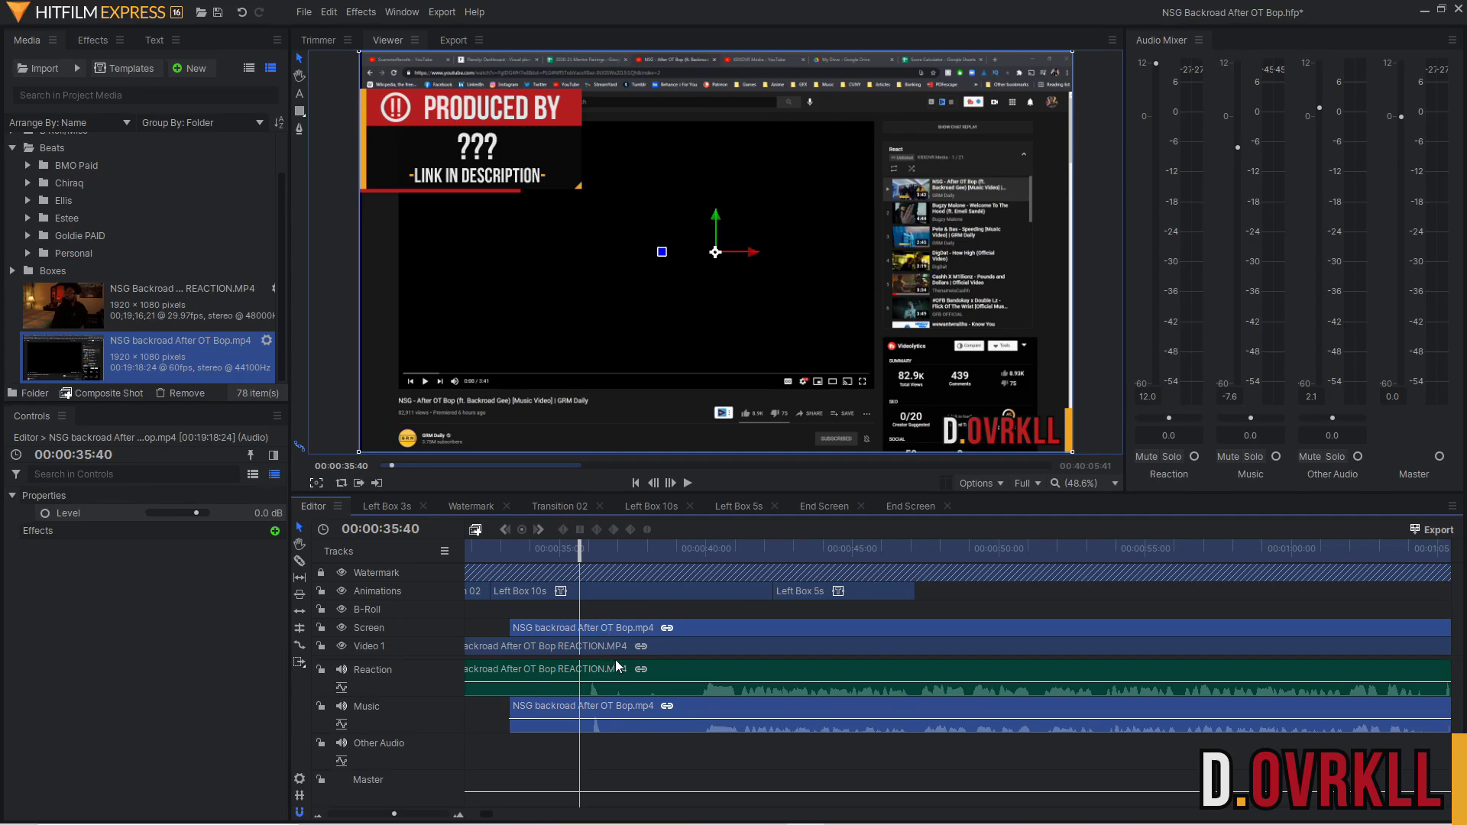
{"action": "left_click", "coordinate": [662, 759]}
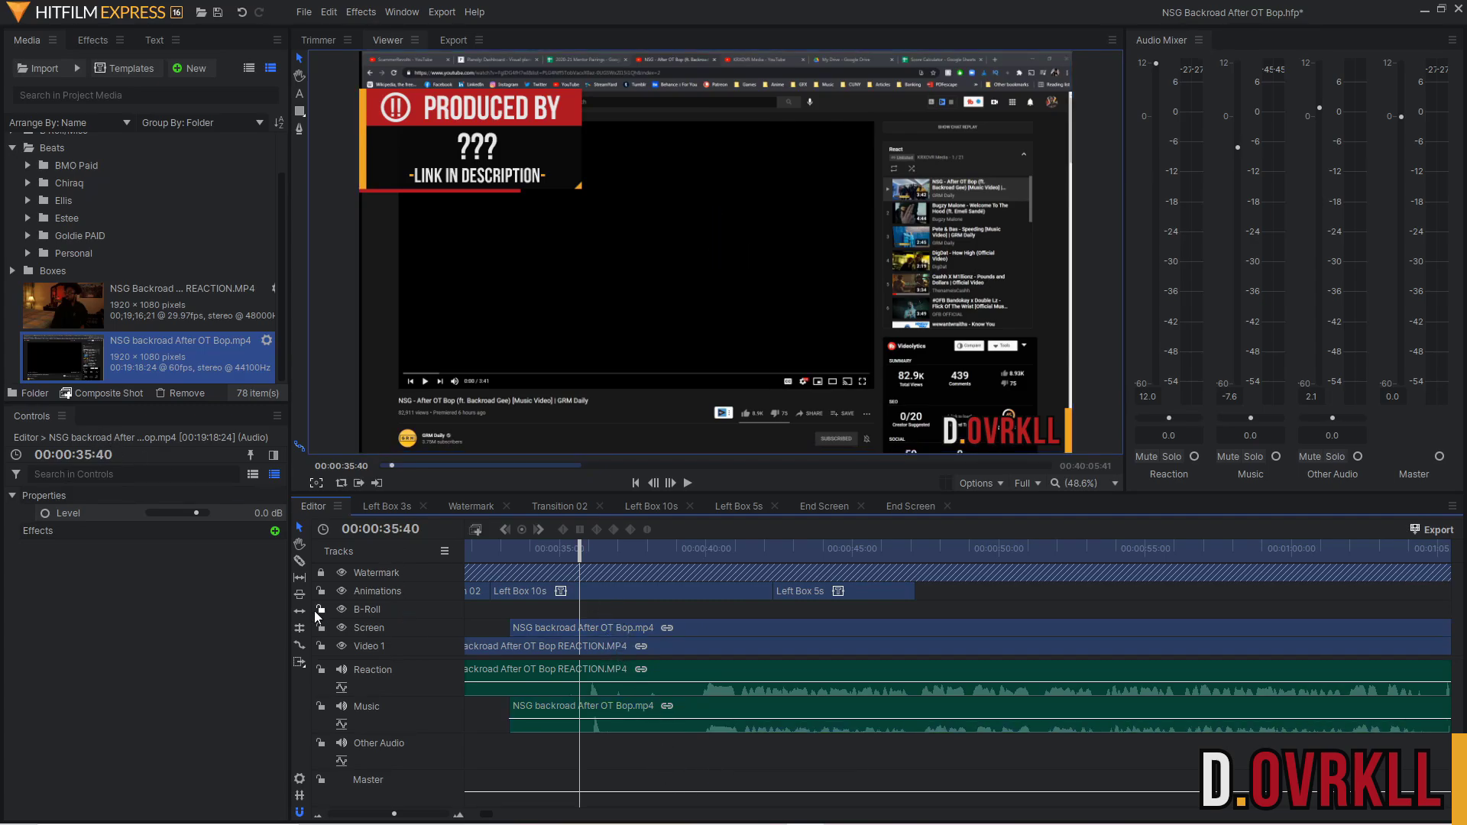
{"action": "left_click", "coordinate": [343, 627]}
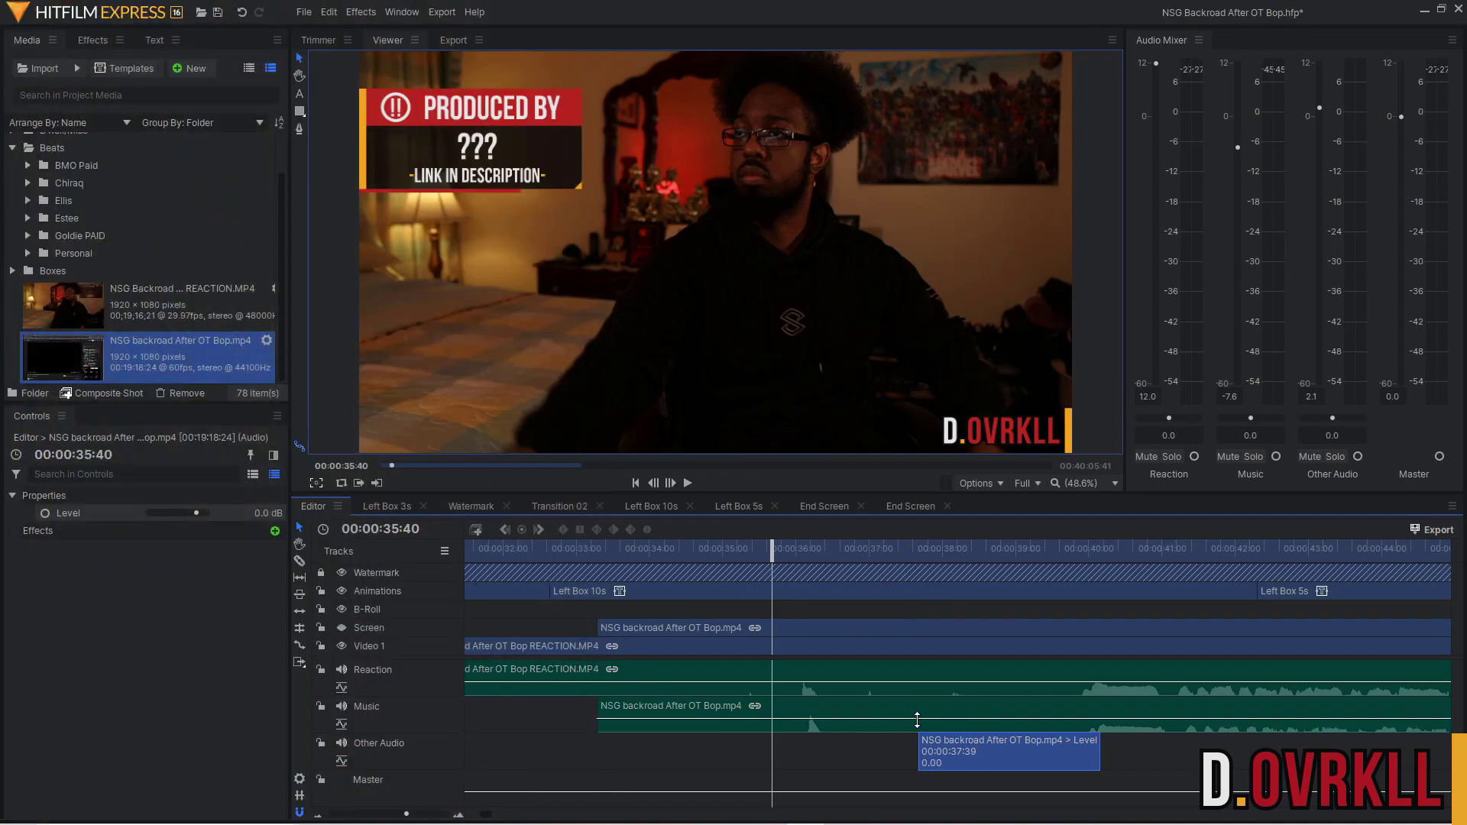
Scrub the playhead through the clap in the reaction footage to 00:00:36:02.
{"action": "scroll", "coordinate": [910, 732], "scroll_direction": "right", "scroll_amount": 3}
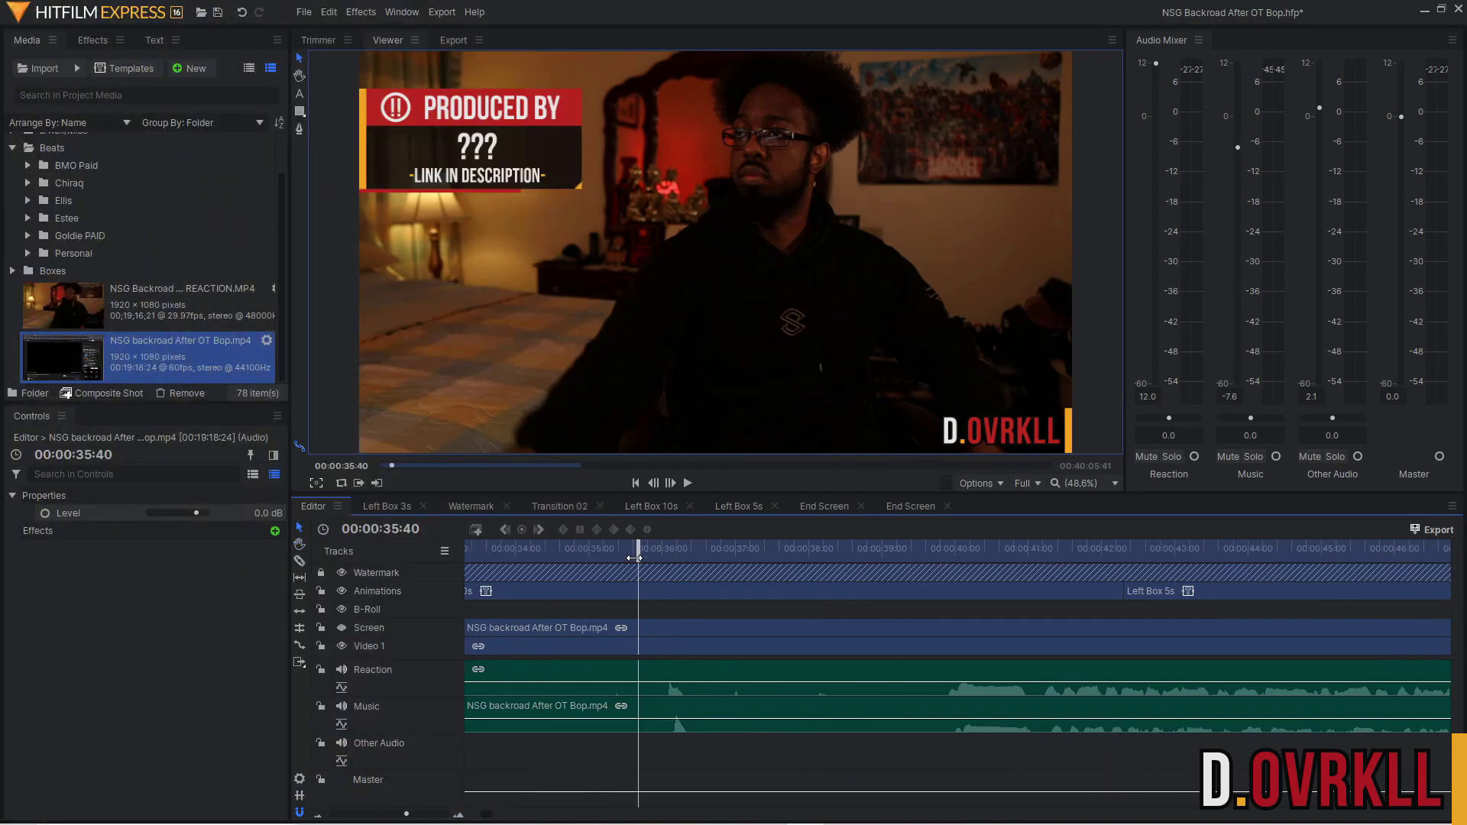
{"action": "left_click_drag", "start_coordinate": [634, 558], "coordinate": [661, 556]}
{"action": "scroll", "coordinate": [729, 772], "scroll_direction": "left", "scroll_amount": 1}
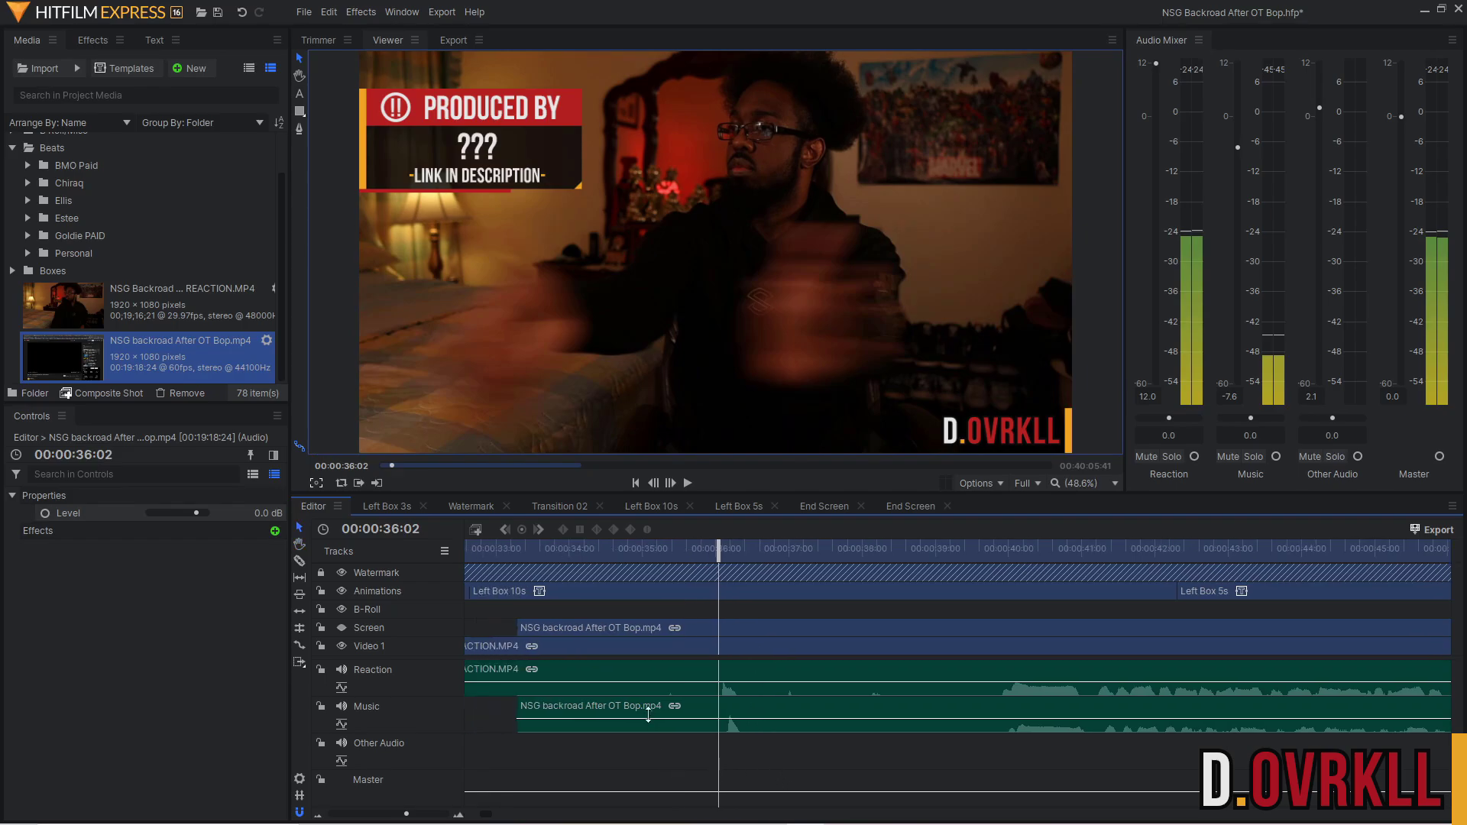
Briefly show the Screen track to compare the screen recording with the reaction footage at this frame, and hide it again.
{"action": "left_click", "coordinate": [383, 628]}
{"action": "left_click", "coordinate": [346, 628]}
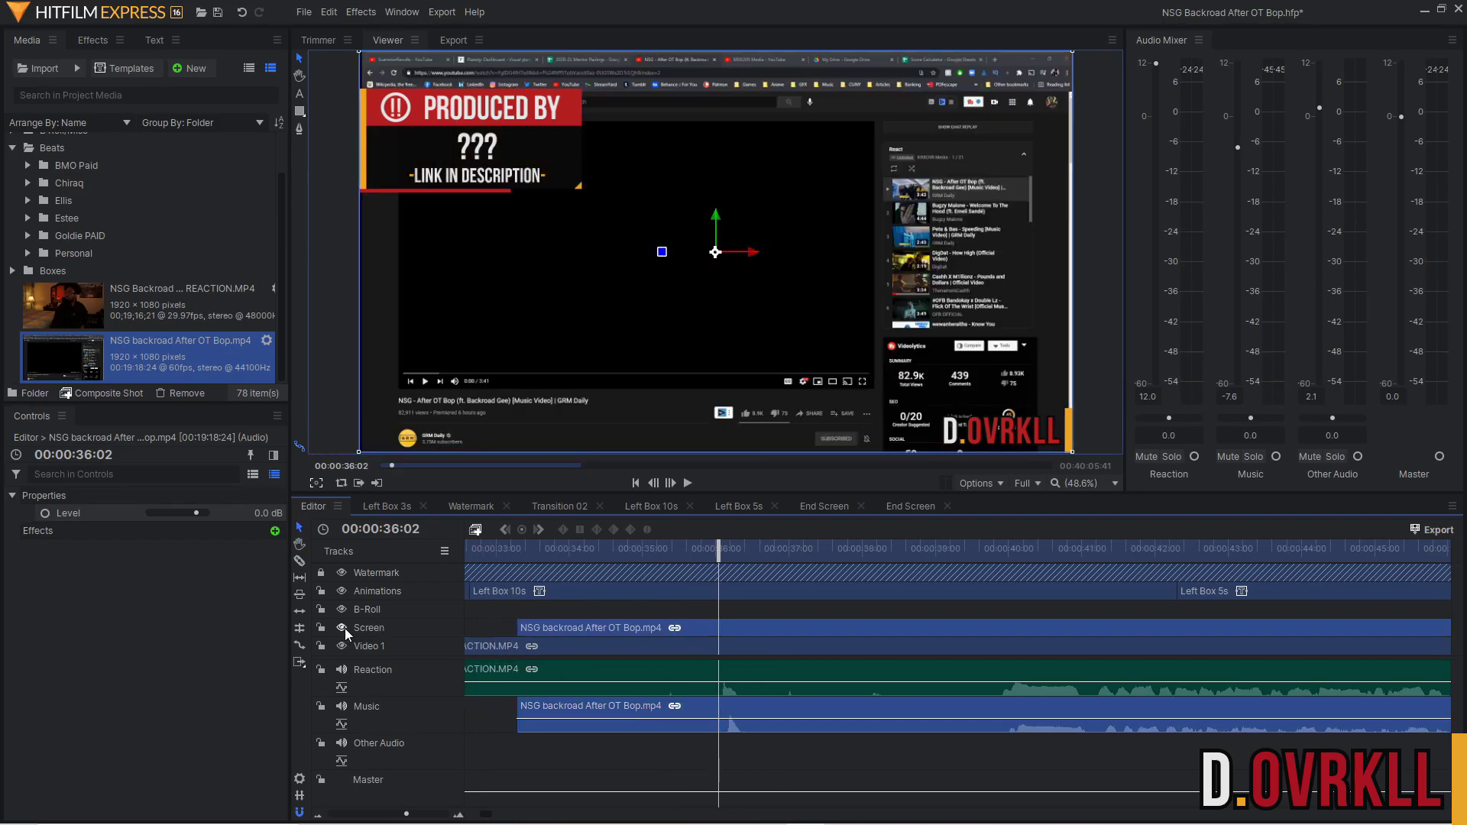
{"action": "left_click", "coordinate": [345, 627]}
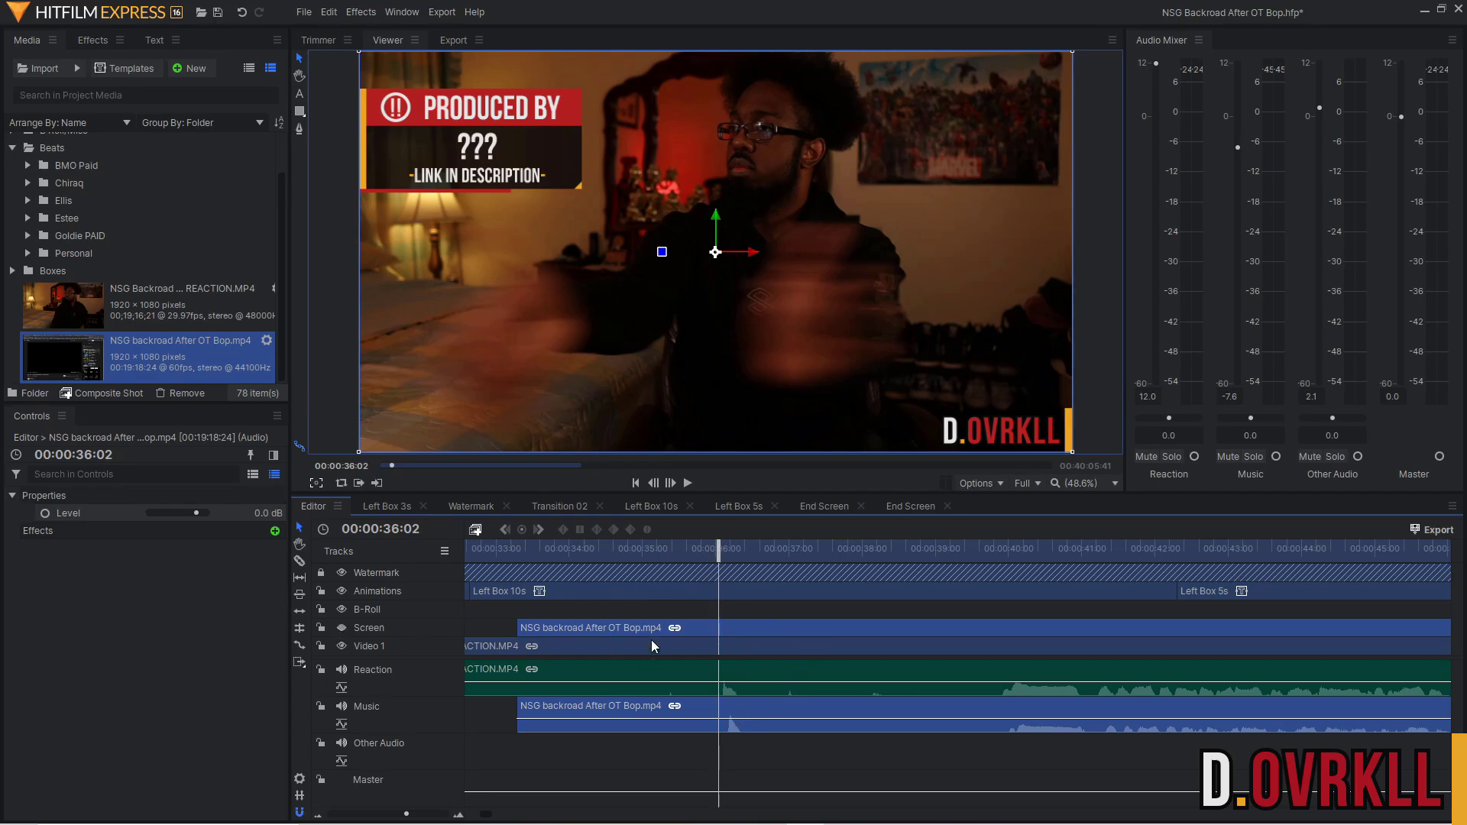
Move the playhead to the hand contact at 00:00:36:03 and shift the screen recording slightly earlier so its audio spike starts there.
{"action": "scroll", "coordinate": [833, 712], "scroll_direction": "up", "scroll_amount": 3}
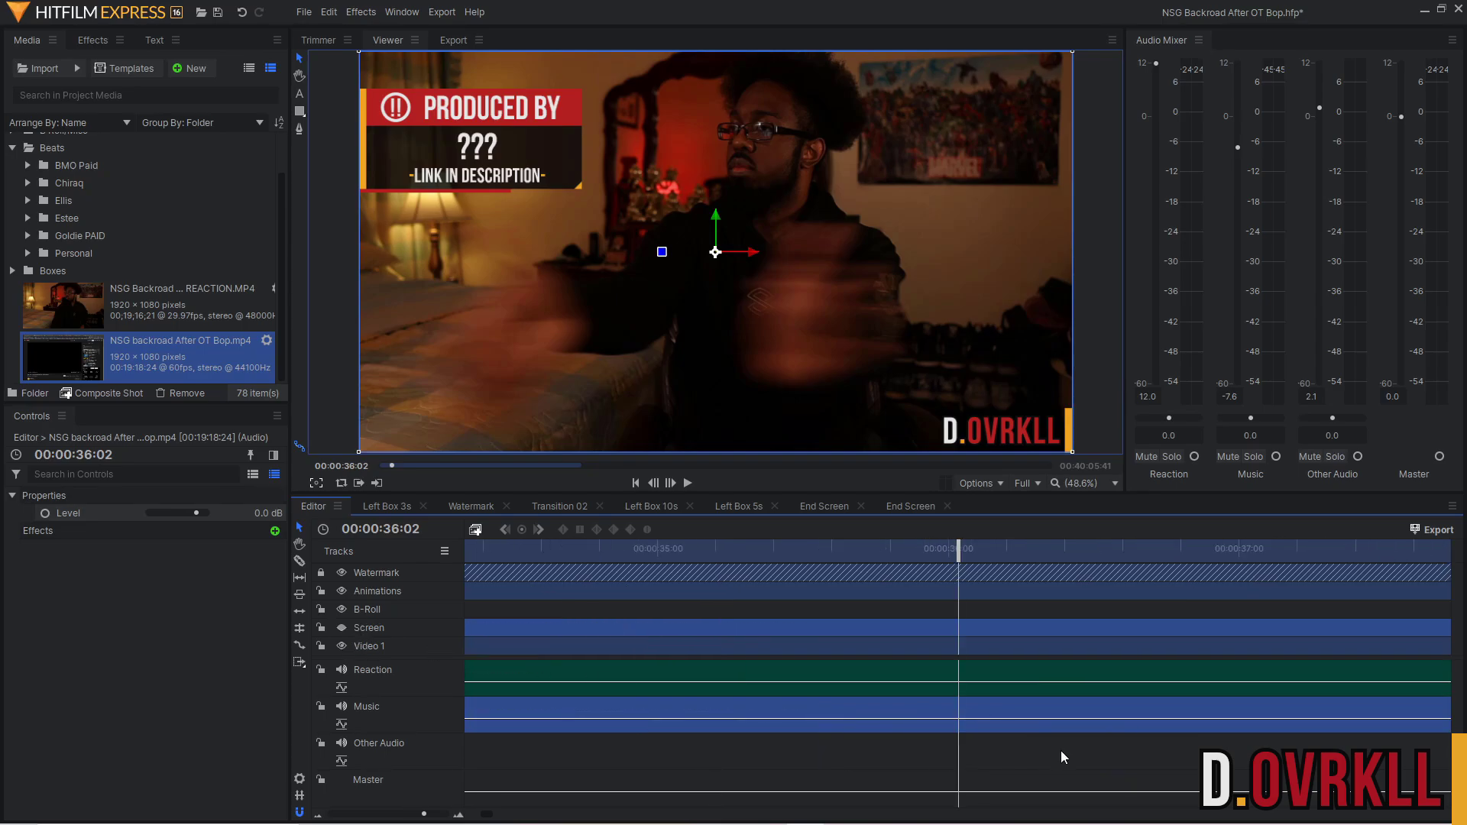
{"action": "left_click_drag", "start_coordinate": [945, 538], "coordinate": [961, 562]}
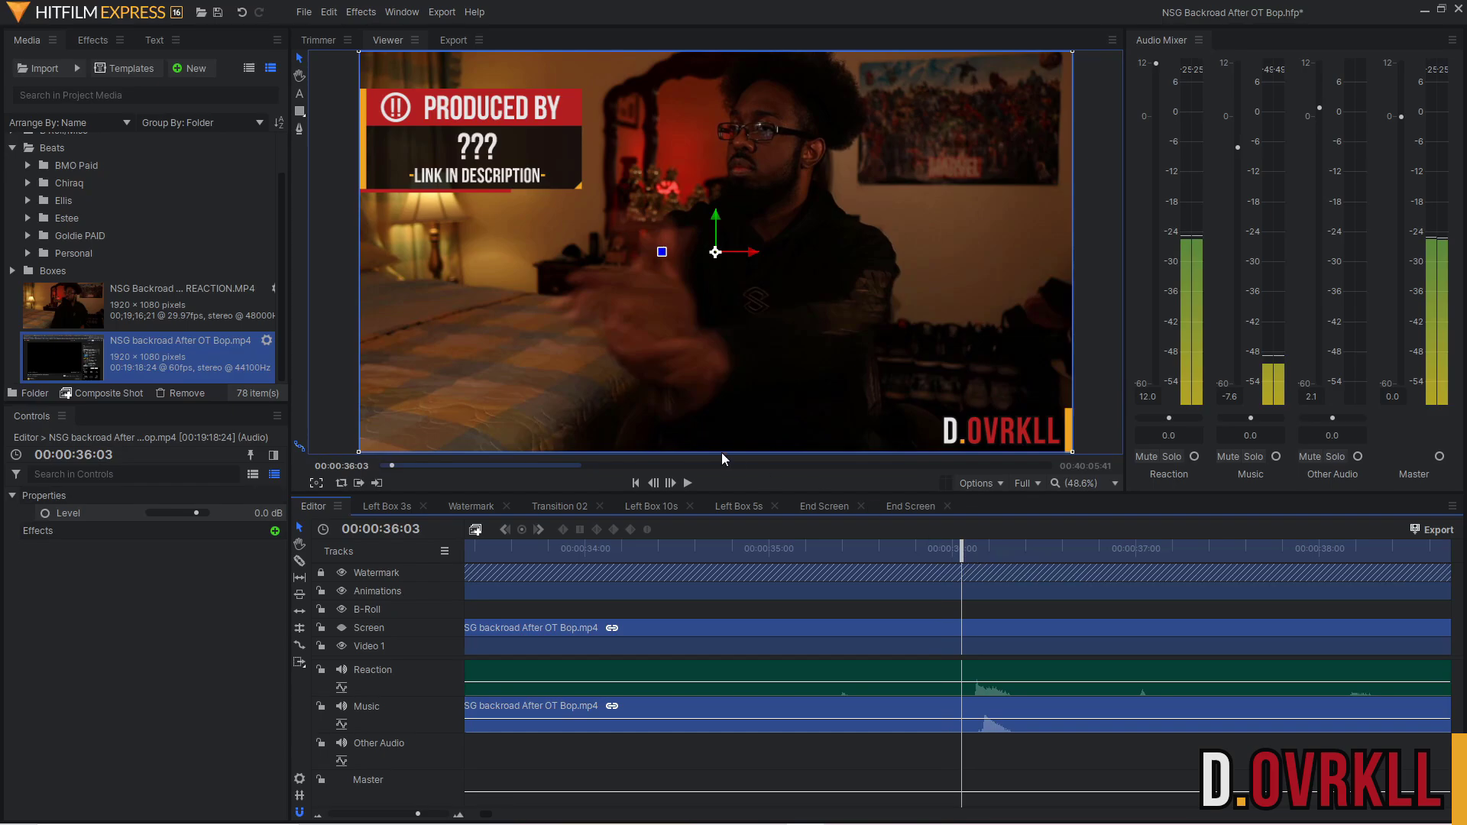
{"action": "scroll", "coordinate": [828, 703], "scroll_direction": "right", "scroll_amount": 2}
{"action": "left_click", "coordinate": [825, 702]}
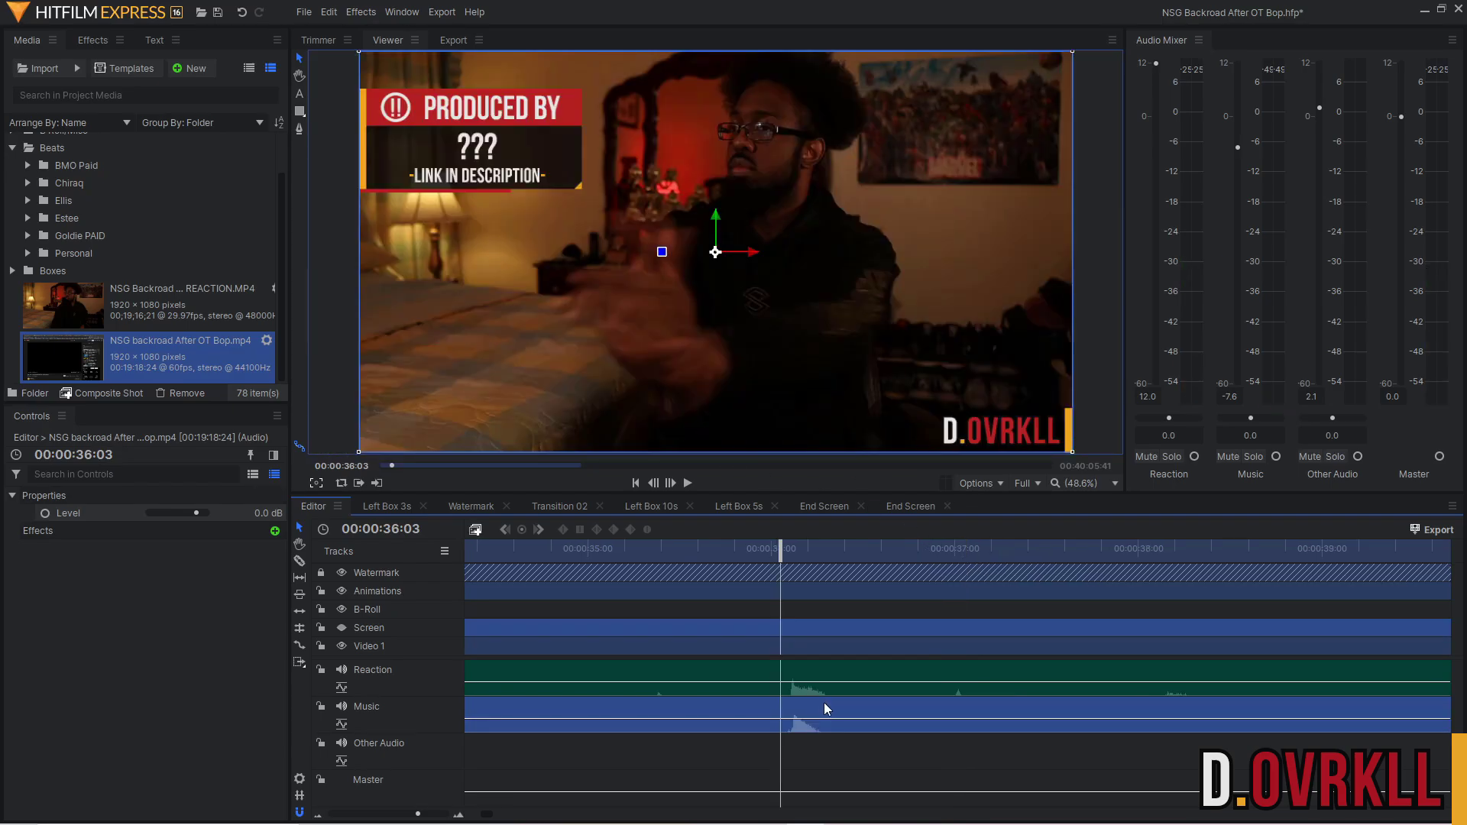
{"action": "left_click_drag", "start_coordinate": [823, 703], "coordinate": [814, 708]}
Check the clap against the audio frame by frame up to 00:00:36:03, and make the Screen track visible again.
{"action": "left_click_drag", "start_coordinate": [778, 546], "coordinate": [772, 550]}
{"action": "key", "text": "Right"}
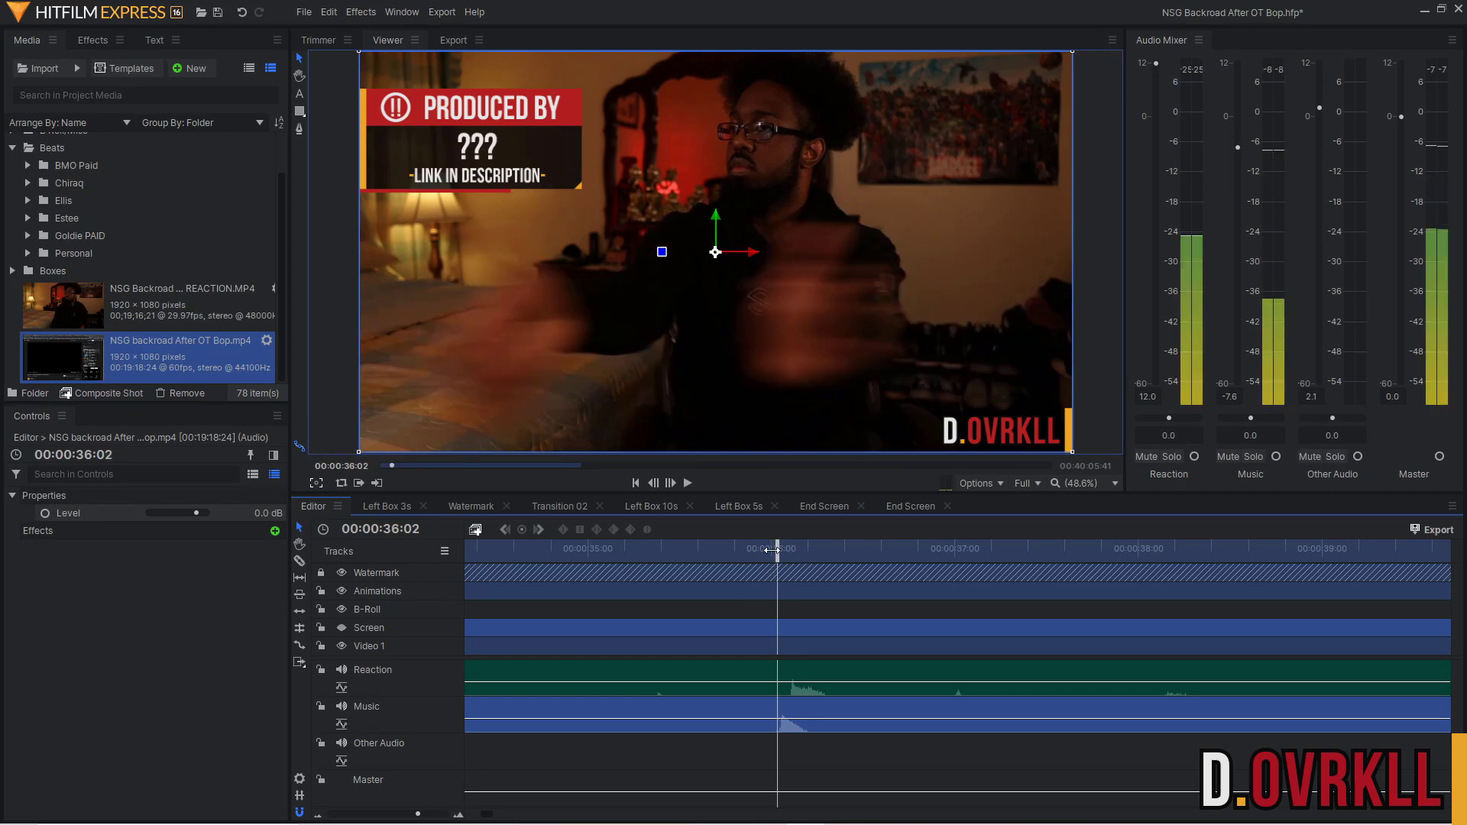
{"action": "key", "text": "Right"}
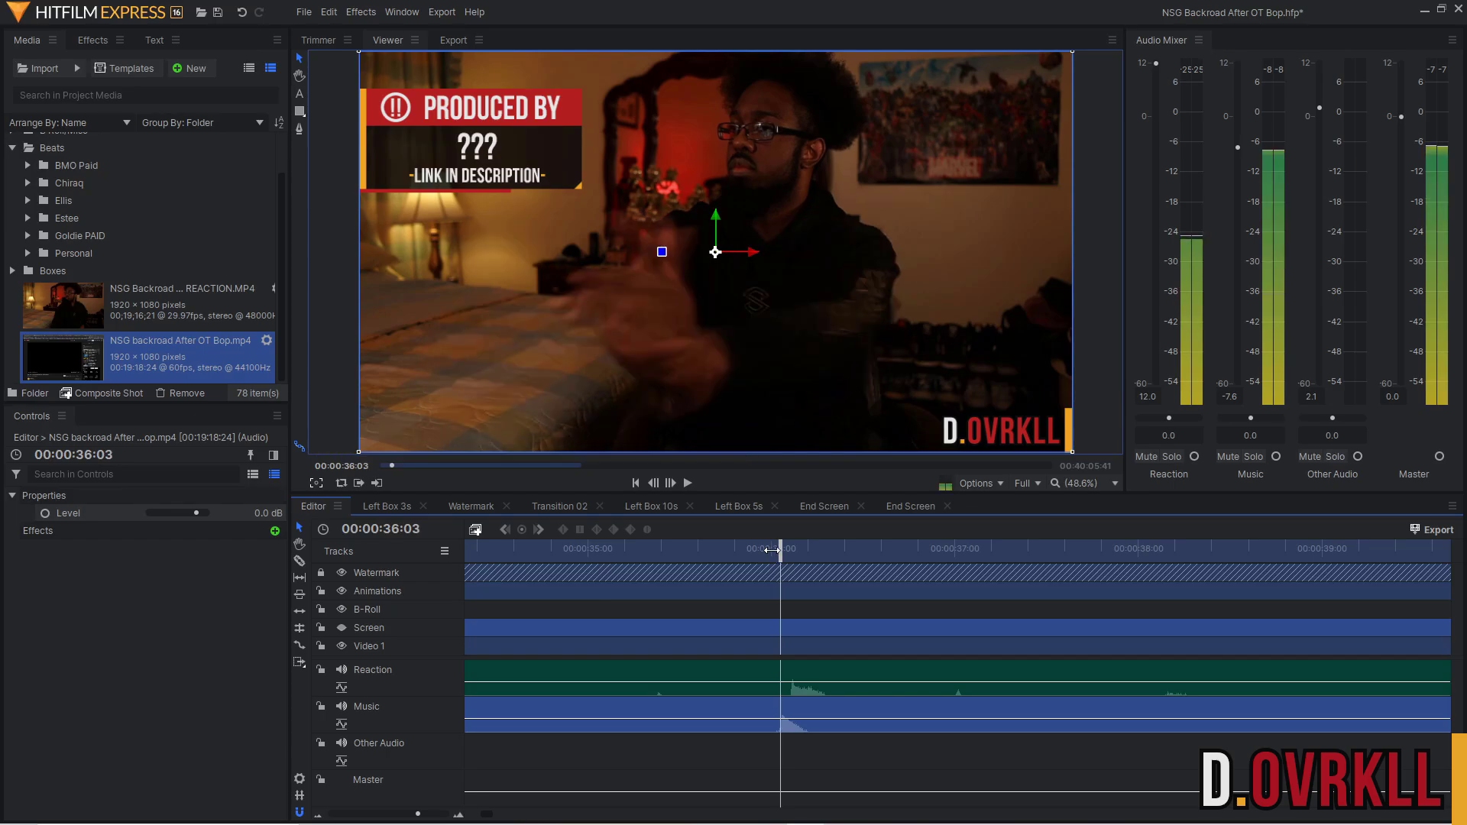
{"action": "left_click", "coordinate": [827, 759]}
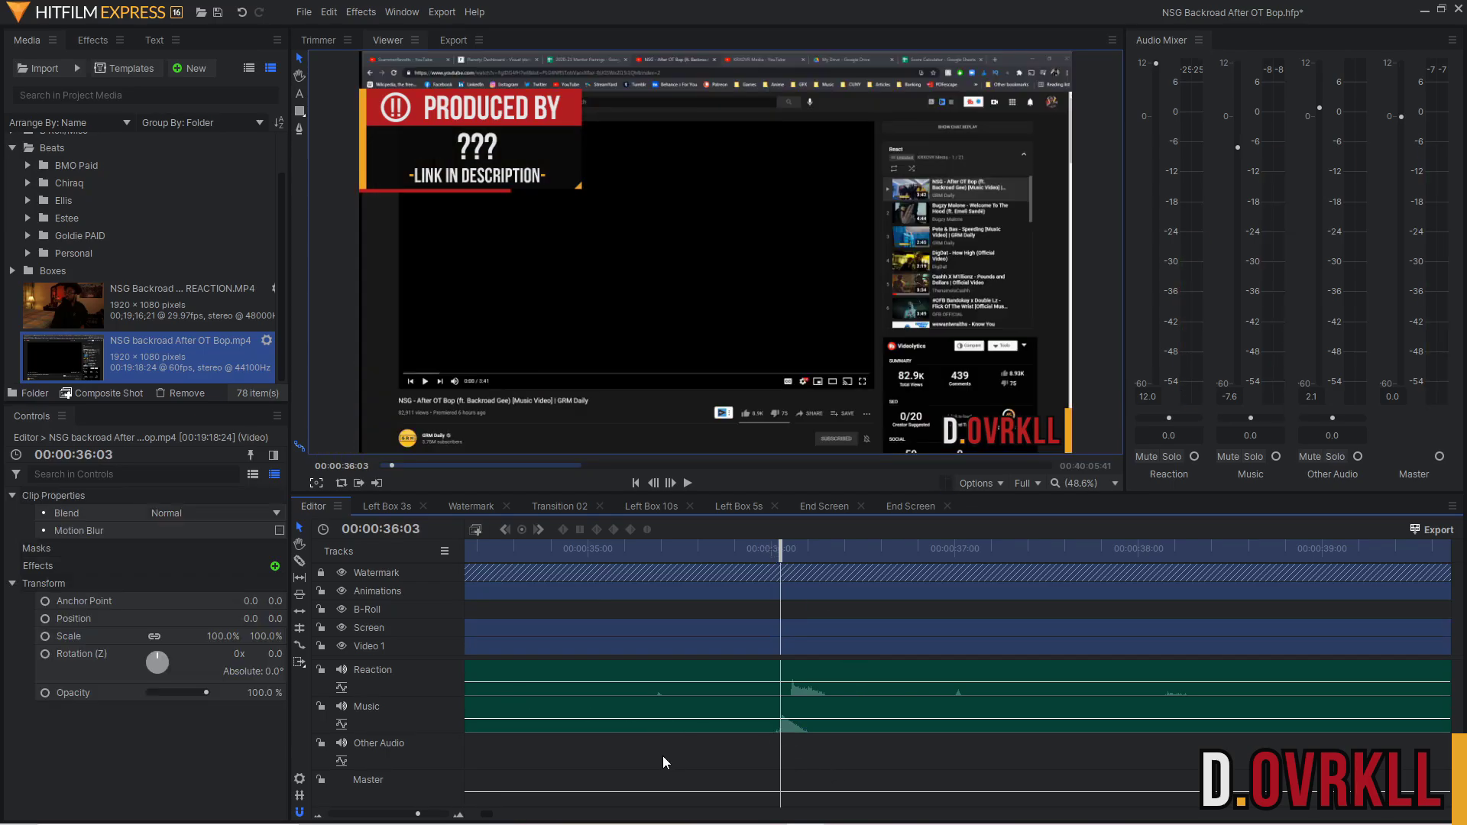
Unlink the video and audio of the screen recording clip NSG backroad After OT Bop.mp4.
{"action": "scroll", "coordinate": [681, 737], "scroll_direction": "down", "scroll_amount": 2}
{"action": "right_click", "coordinate": [690, 629]}
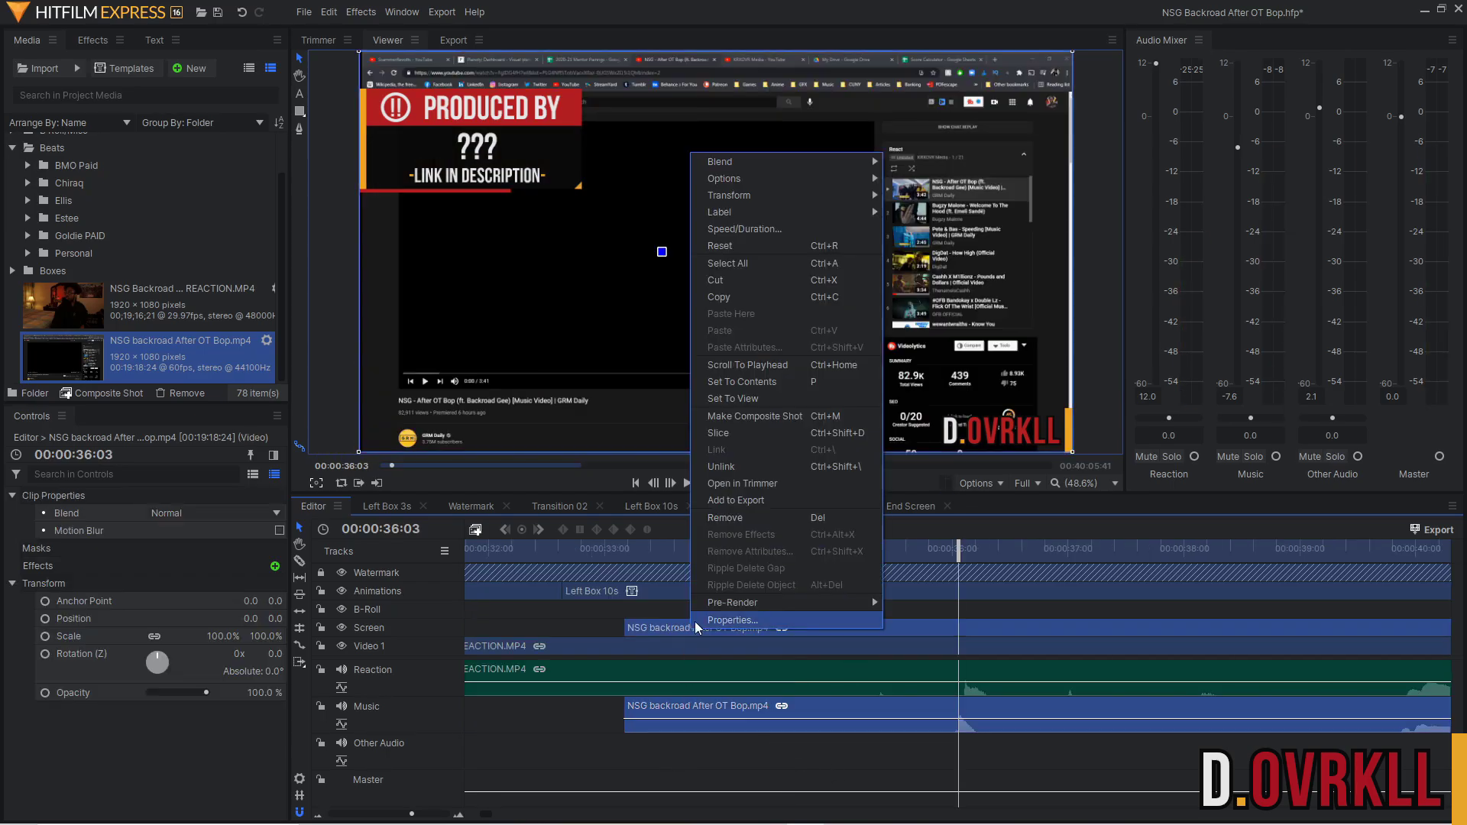
{"action": "left_click", "coordinate": [750, 462]}
{"action": "left_click", "coordinate": [531, 703]}
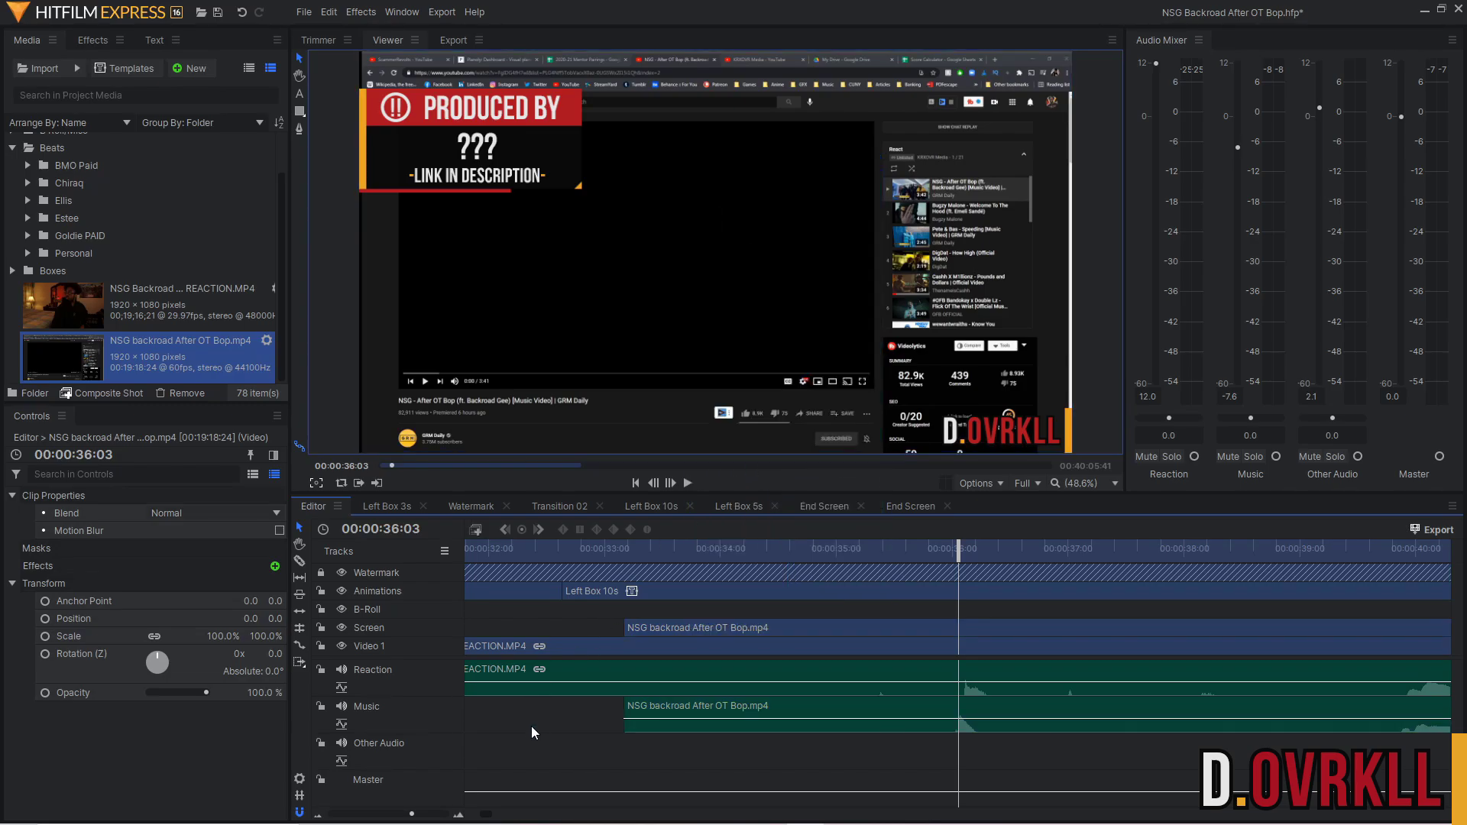
Unlink the reaction footage's video on Video 1 from its audio on the Reaction track.
{"action": "right_click", "coordinate": [530, 726]}
{"action": "left_click", "coordinate": [515, 727]}
{"action": "left_click", "coordinate": [506, 689]}
{"action": "right_click", "coordinate": [506, 640]}
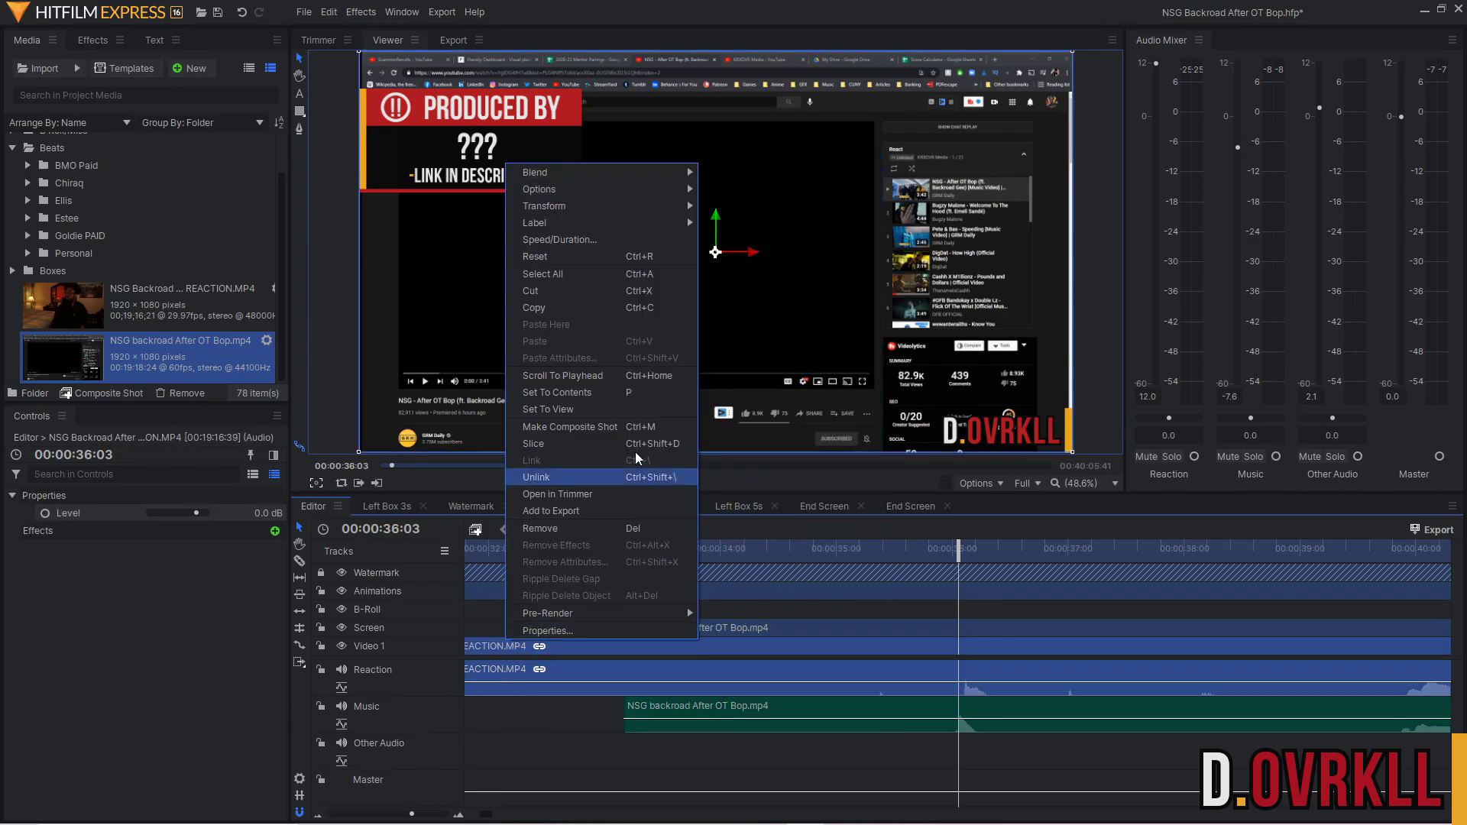
{"action": "left_click", "coordinate": [585, 471]}
{"action": "left_click", "coordinate": [544, 720]}
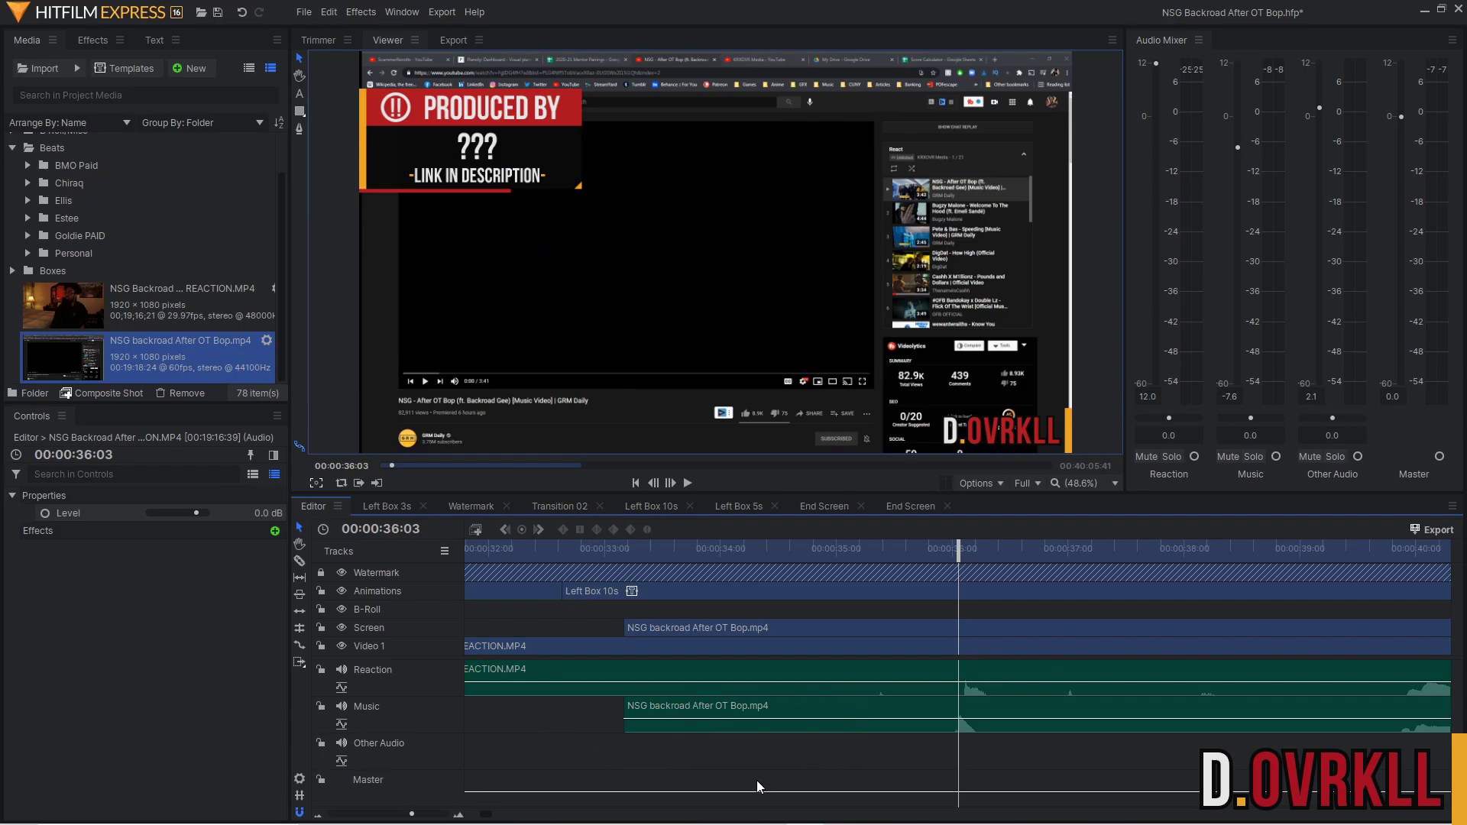
Move the screen recording's audio from the Music track over the Reaction track audio, and hide the Screen track to check the clap up to 00:00:36:14.
{"action": "left_click_drag", "start_coordinate": [656, 709], "coordinate": [654, 681]}
{"action": "left_click", "coordinate": [342, 627]}
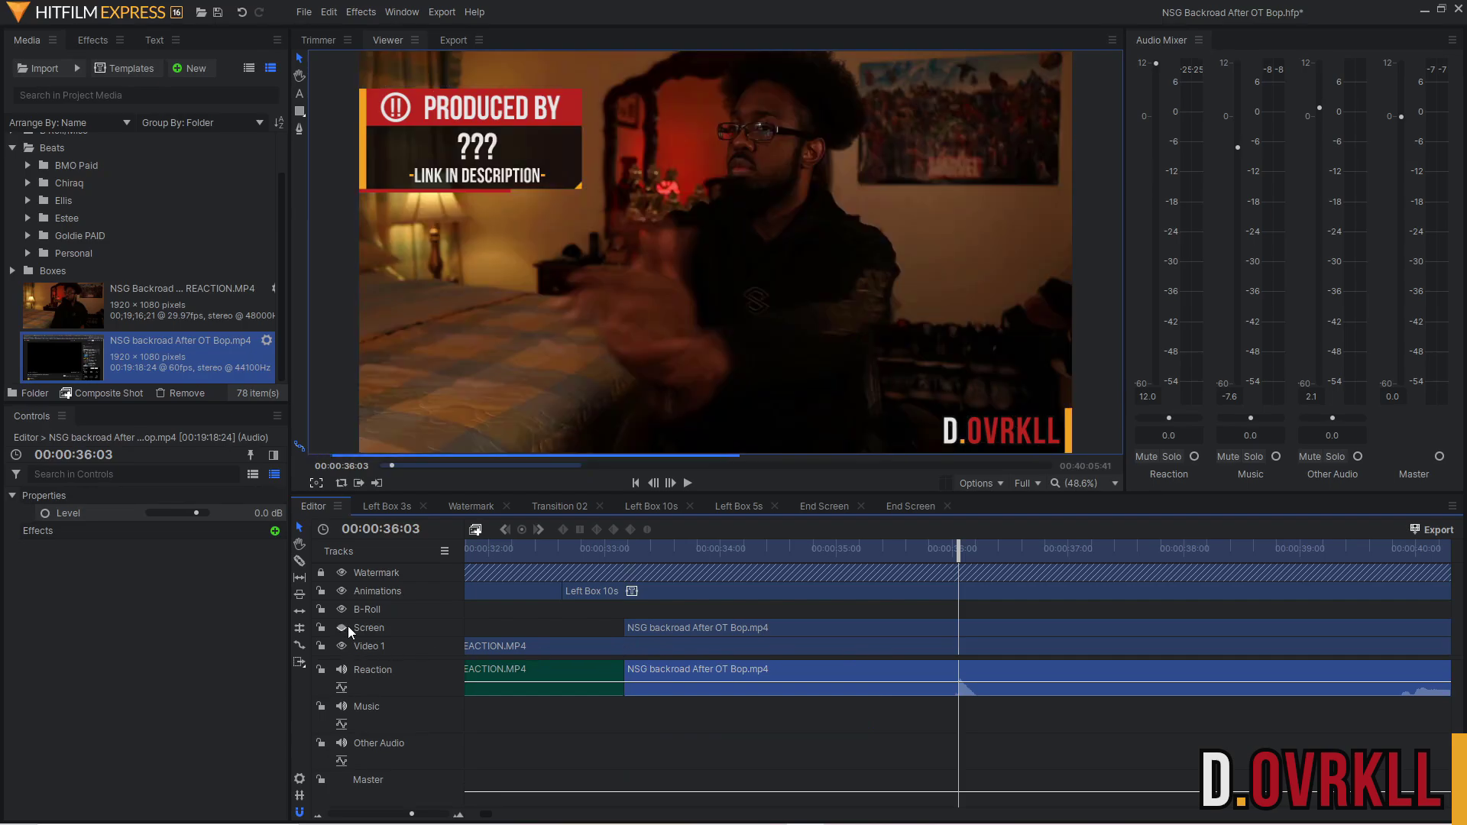
{"action": "mouse_move", "coordinate": [958, 555]}
{"action": "left_mouse_down"}
{"action": "mouse_move", "coordinate": [944, 557]}
{"action": "mouse_move", "coordinate": [956, 557]}
{"action": "left_mouse_up"}
{"action": "scroll", "coordinate": [749, 741], "scroll_direction": "down", "scroll_amount": 3}
{"action": "left_click", "coordinate": [867, 731]}
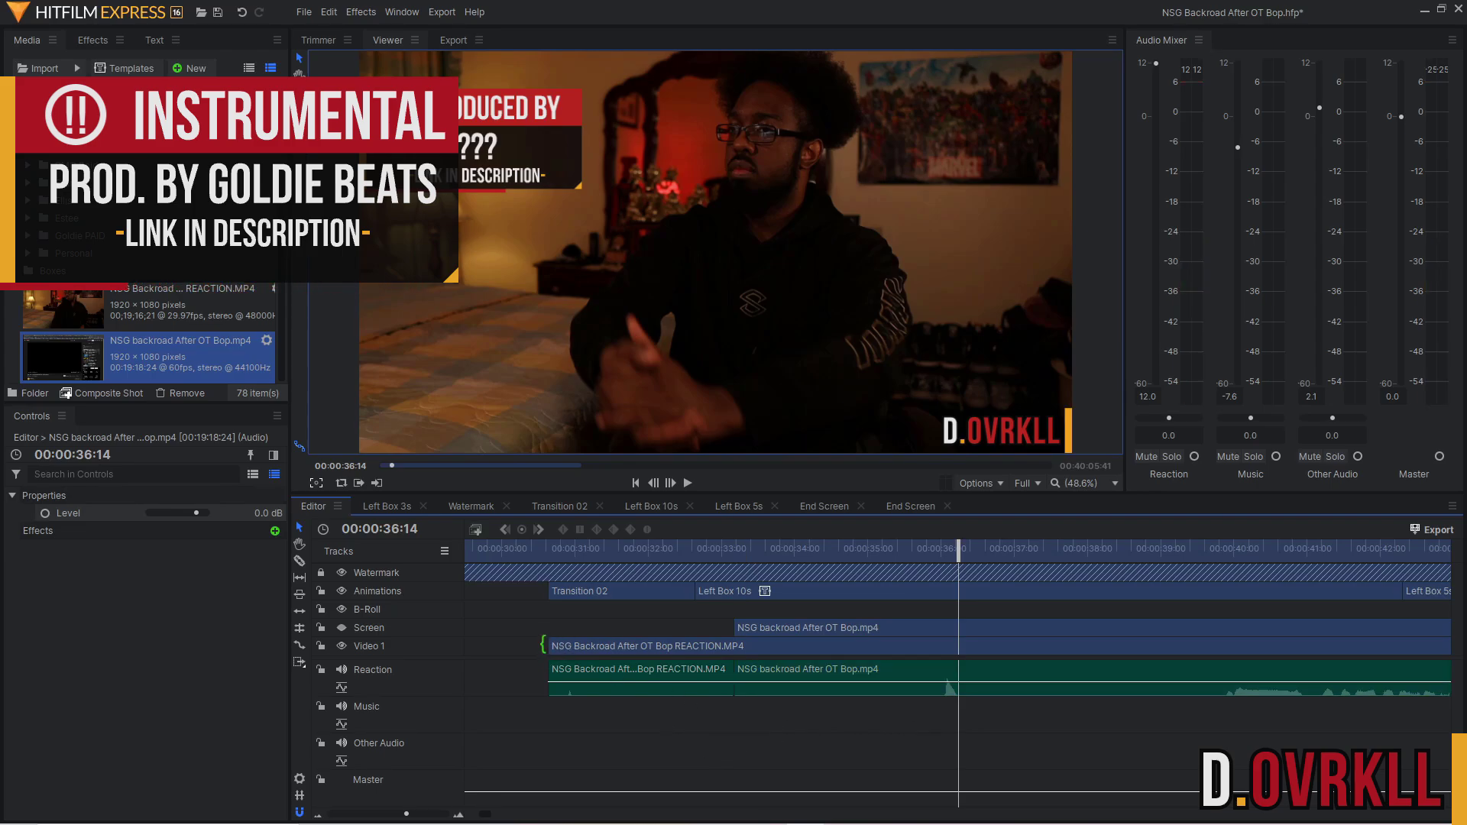
Trim the start of the reaction footage on Video 1 to the start of the screen recording and delete the leftover reaction audio before it.
{"action": "left_click_drag", "start_coordinate": [542, 646], "coordinate": [724, 657]}
{"action": "key", "text": "ctrl+z"}
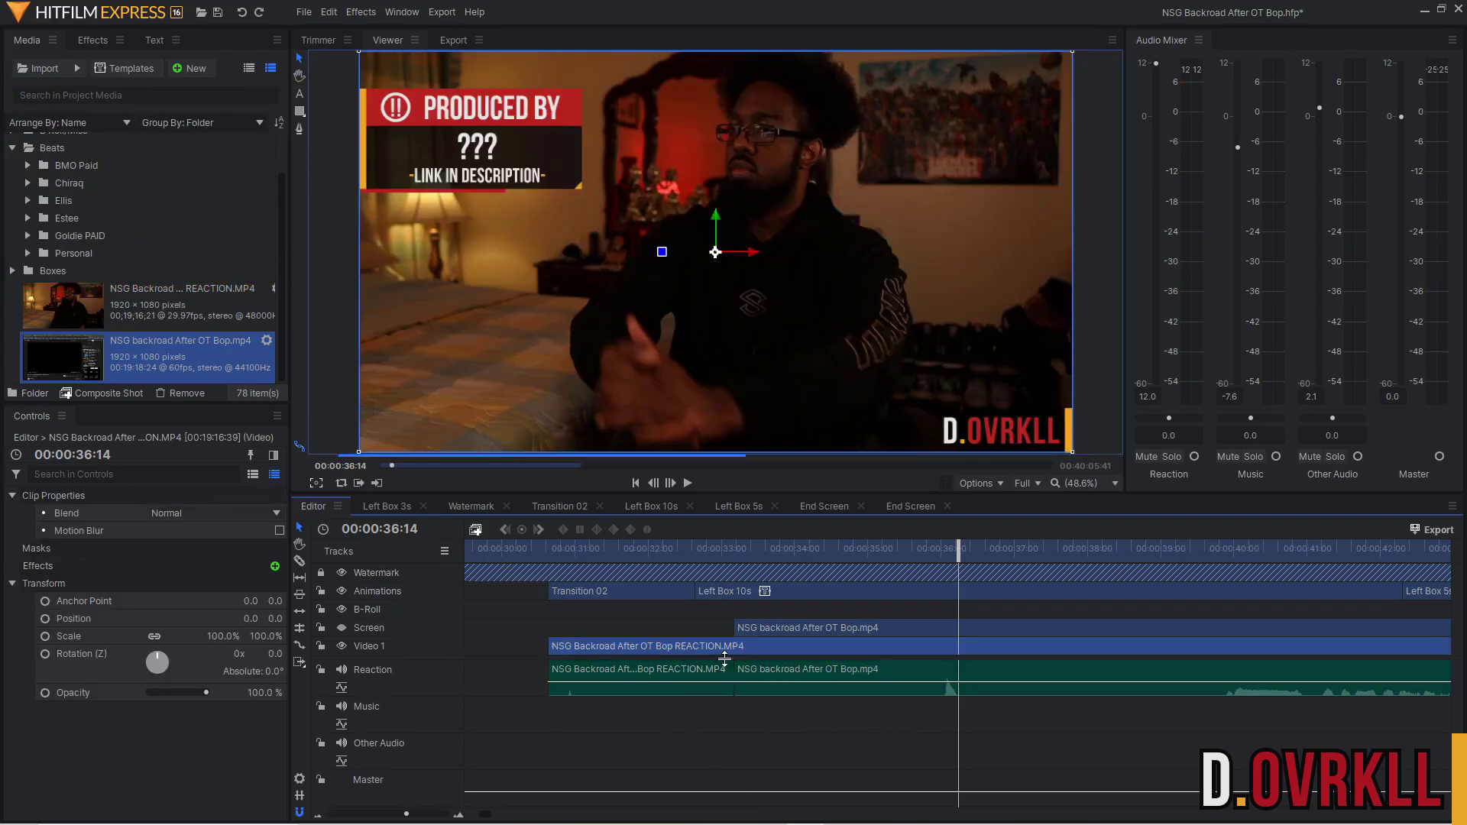
{"action": "left_click_drag", "start_coordinate": [543, 646], "coordinate": [733, 646]}
{"action": "left_click", "coordinate": [558, 670]}
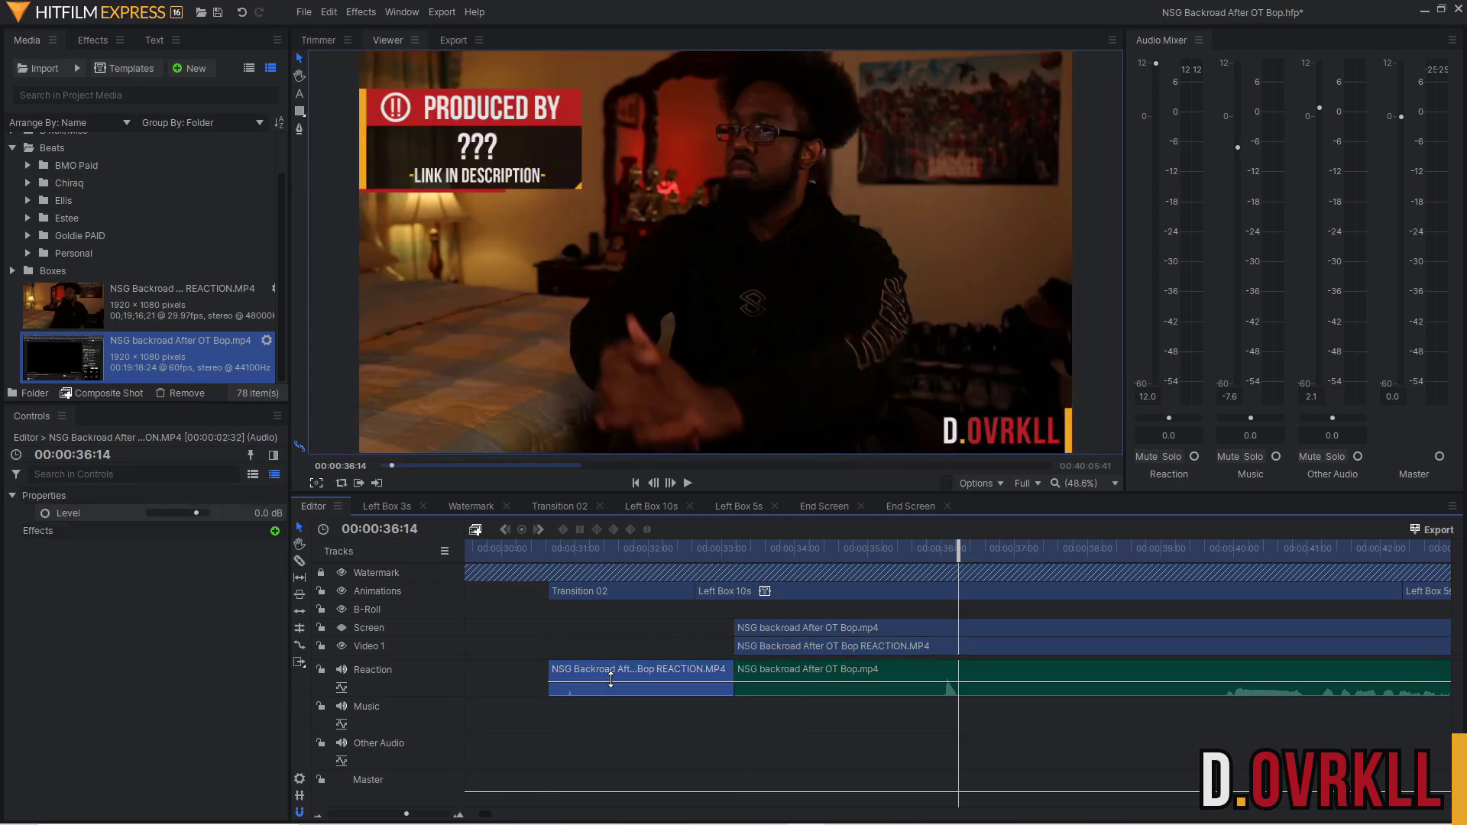
{"action": "key", "text": "Delete"}
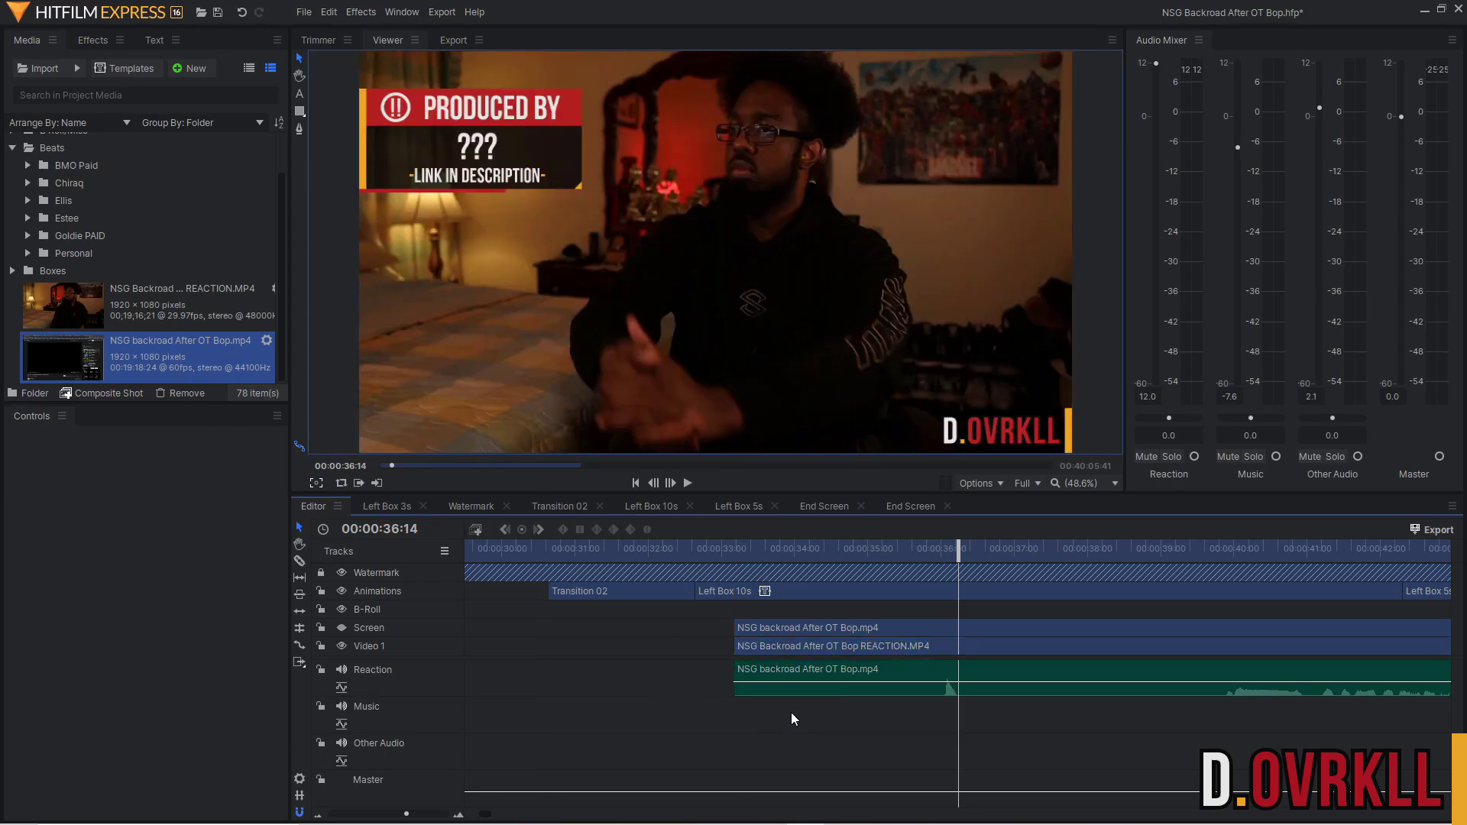
Link the reaction footage on Video 1 with the screen recording's audio on the Reaction track.
{"action": "left_click", "coordinate": [799, 674]}
{"action": "scroll", "coordinate": [763, 734], "scroll_direction": "down", "scroll_amount": 3}
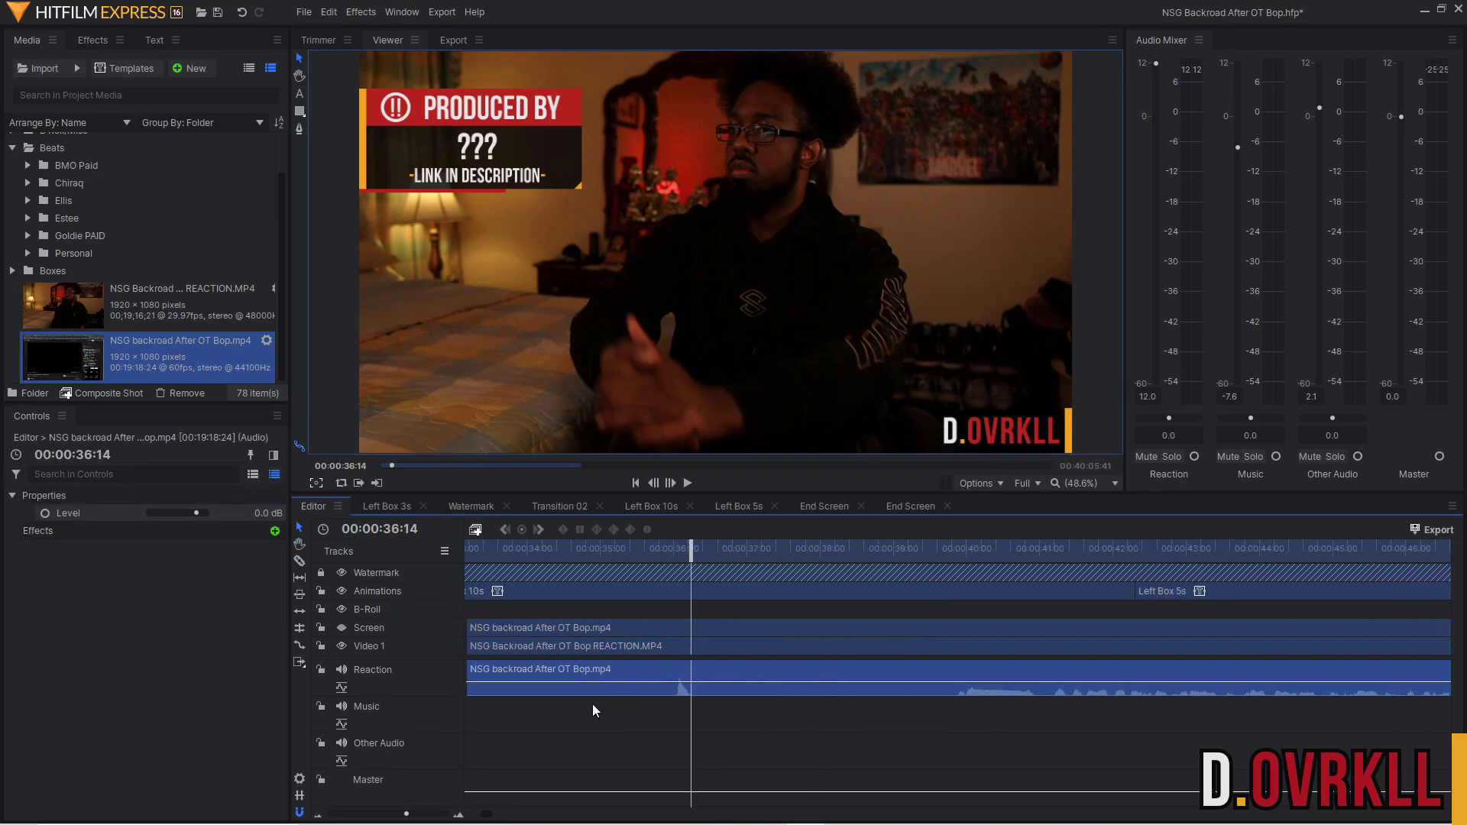
{"action": "scroll", "coordinate": [601, 710], "scroll_direction": "up", "scroll_amount": 1}
{"action": "left_click_drag", "start_coordinate": [623, 721], "coordinate": [596, 644]}
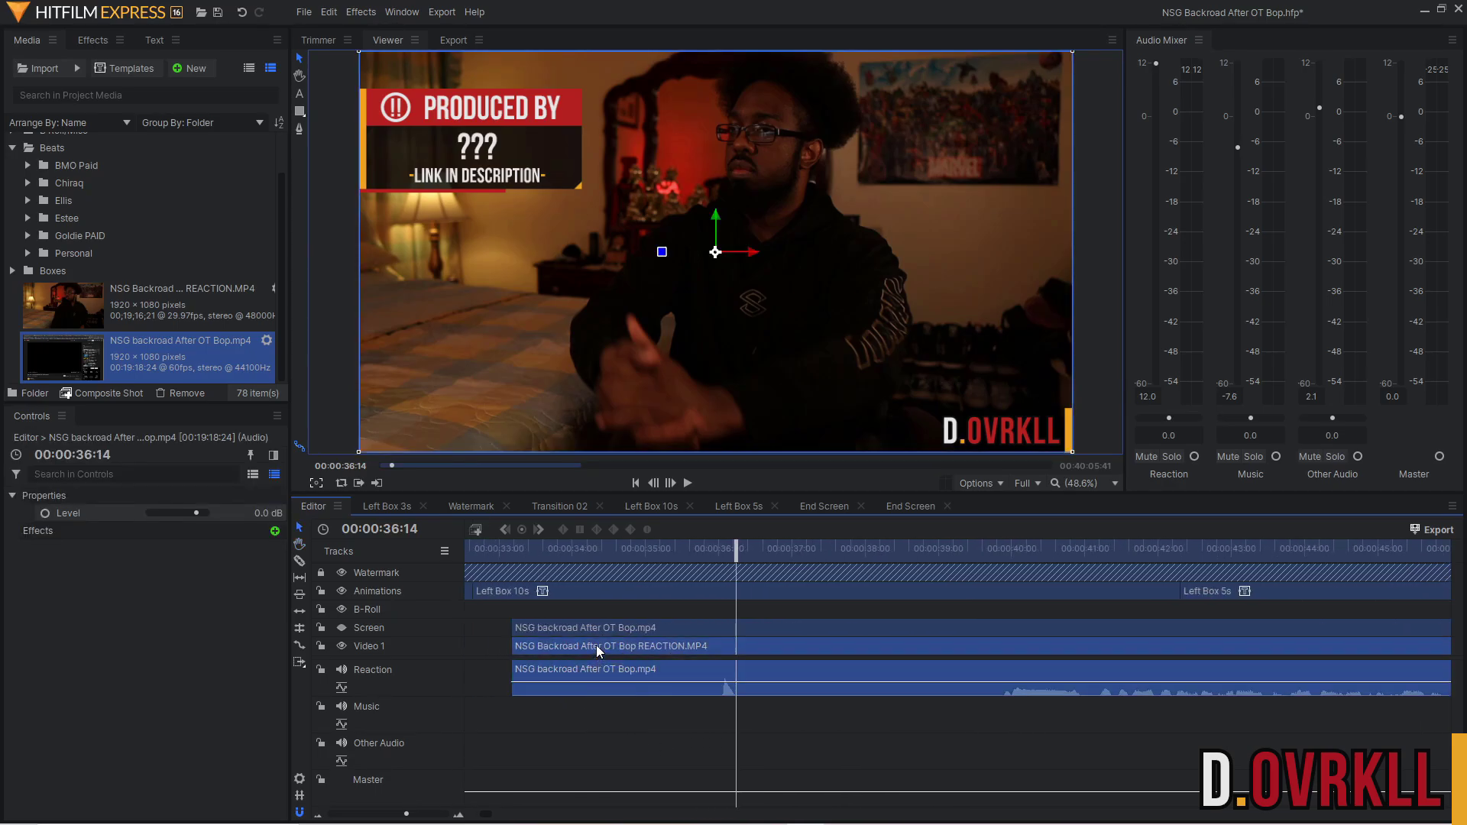
{"action": "right_click", "coordinate": [595, 644]}
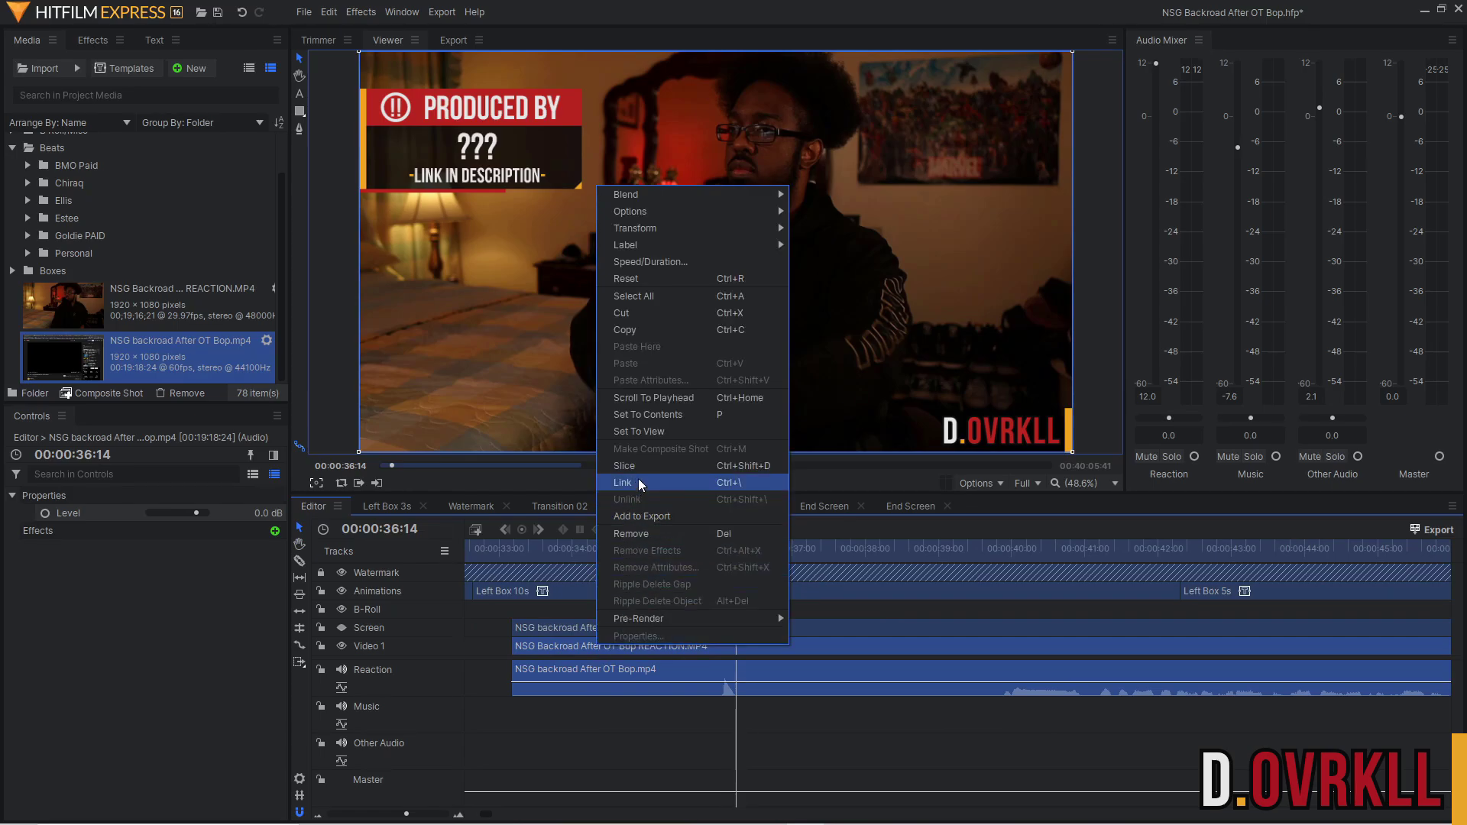
{"action": "left_click", "coordinate": [637, 484]}
{"action": "left_click", "coordinate": [805, 714]}
Cut the intro segment out of the Screen, Video 1 and Reaction clips, move it to the beginning of the timeline and play it from the start.
{"action": "left_click", "coordinate": [951, 548]}
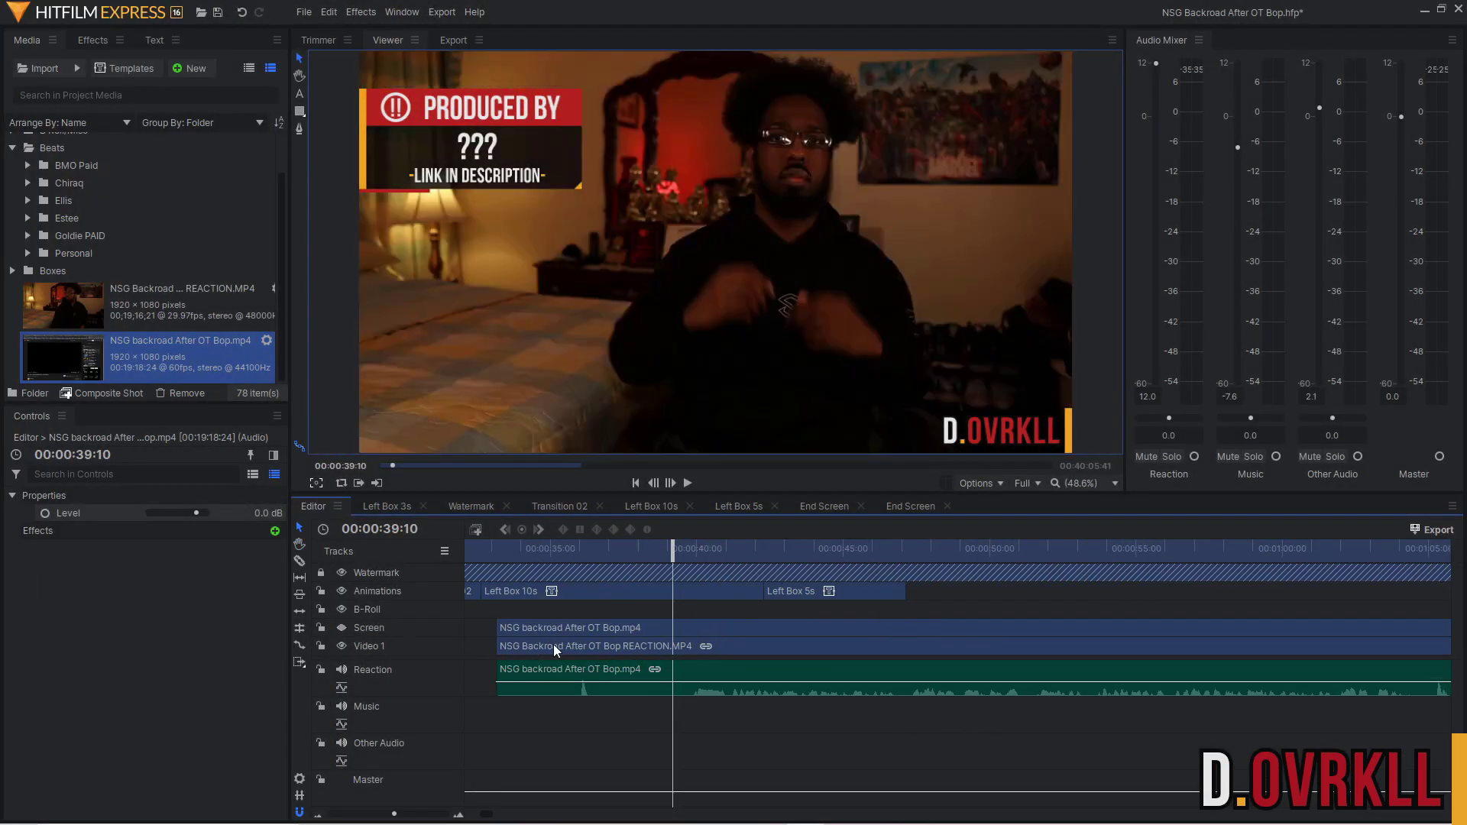
{"action": "left_click_drag", "start_coordinate": [553, 648], "coordinate": [671, 731]}
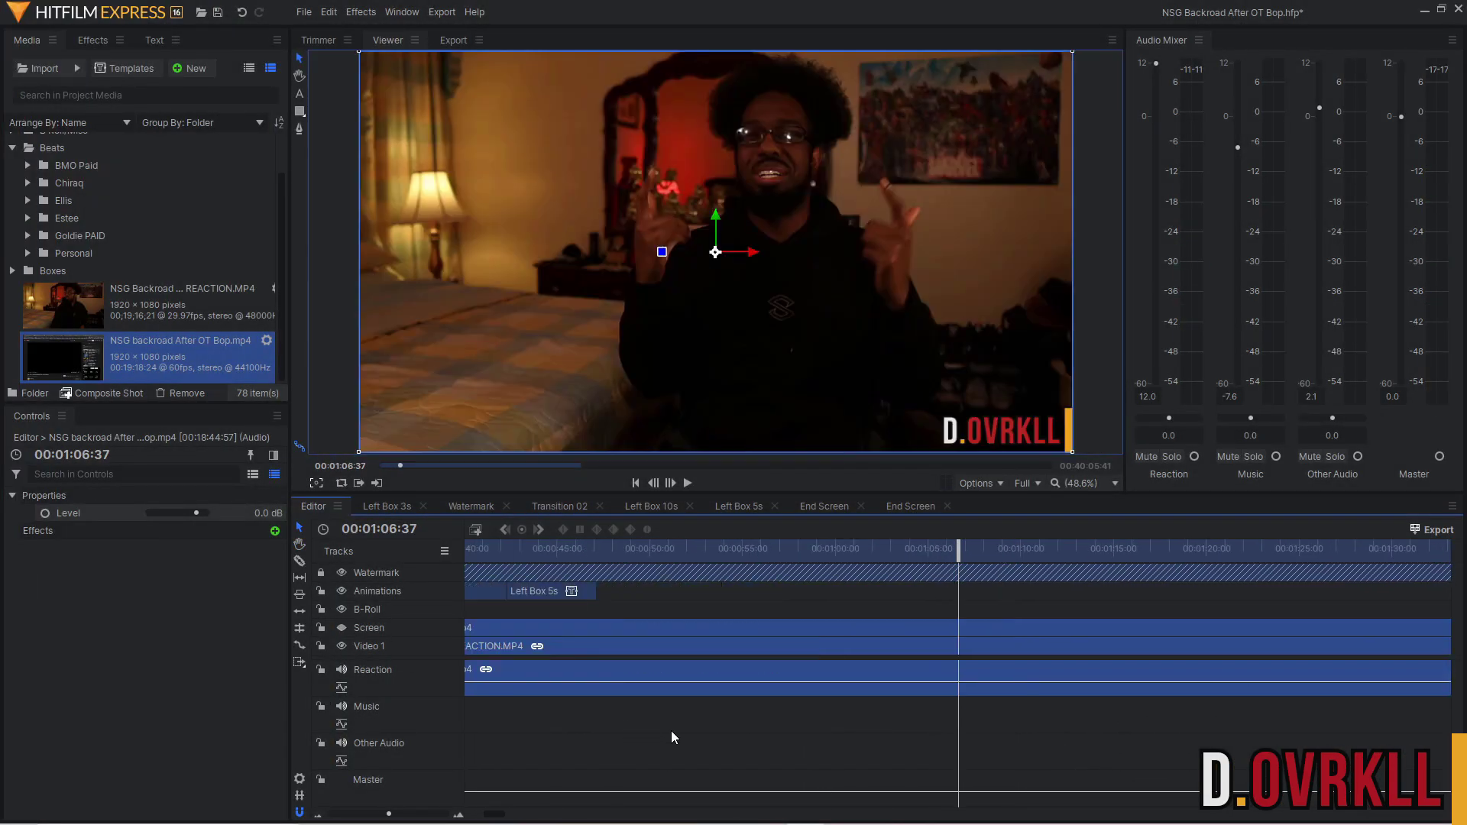
{"action": "key", "text": "Up"}
{"action": "key", "text": "space"}
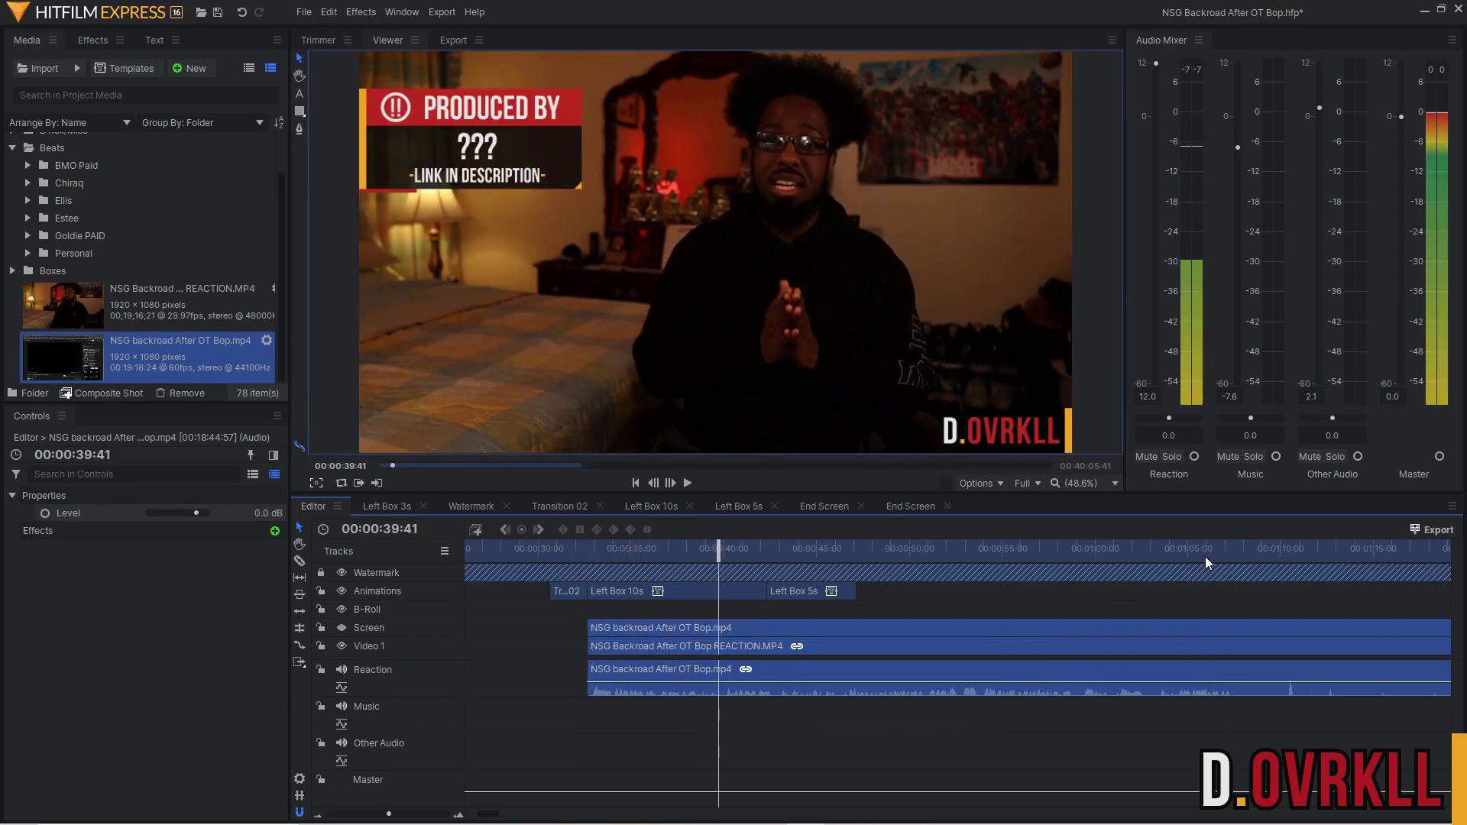
{"action": "key", "text": "Home"}
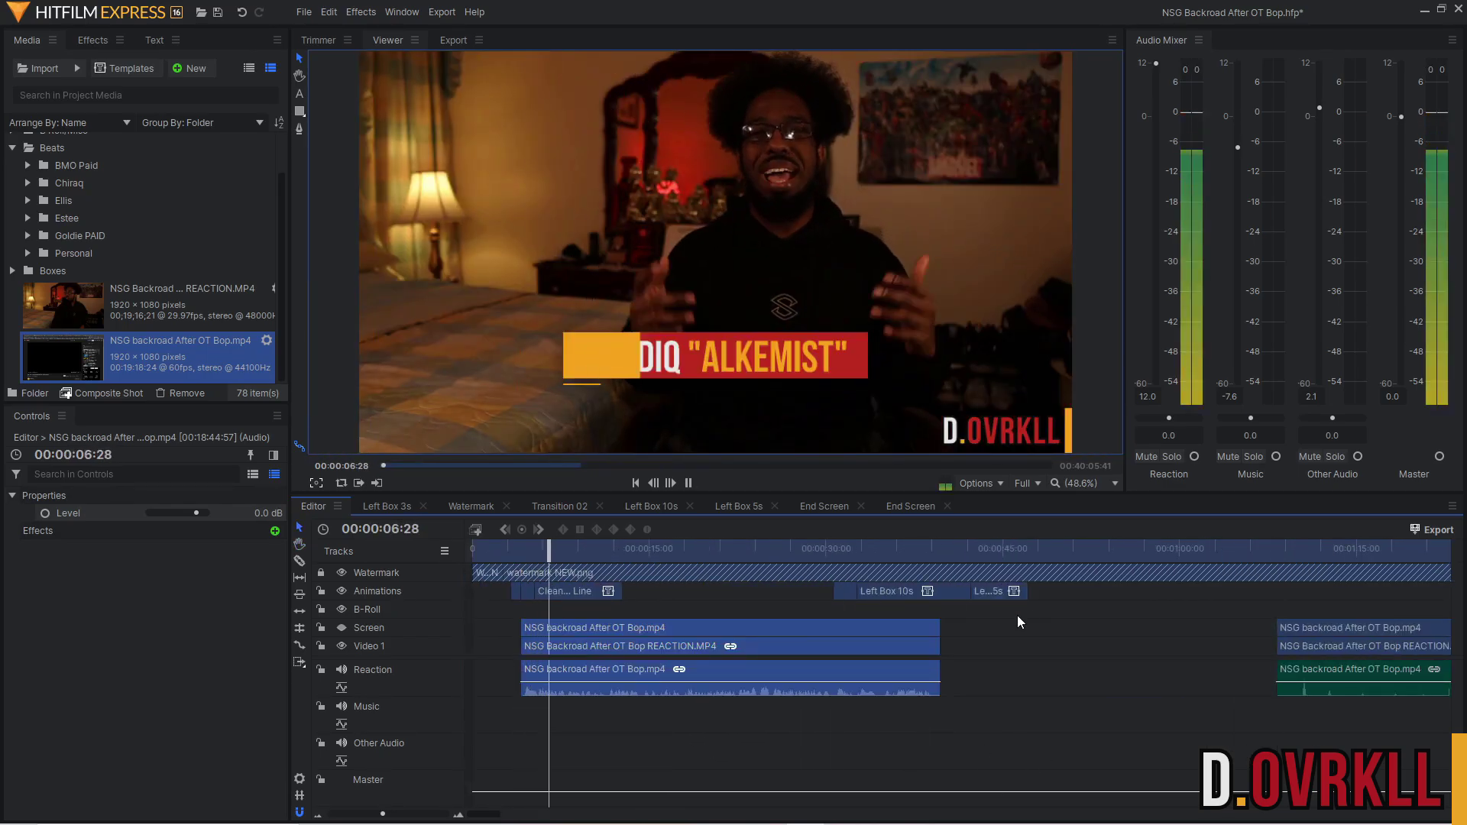
Review the footage after the gap up to 00:01:28:16 and shift the Transition 02, Left Box 10s and Left Box 5s animations to the intro's end.
{"action": "left_click", "coordinate": [1017, 619]}
{"action": "left_click", "coordinate": [812, 548]}
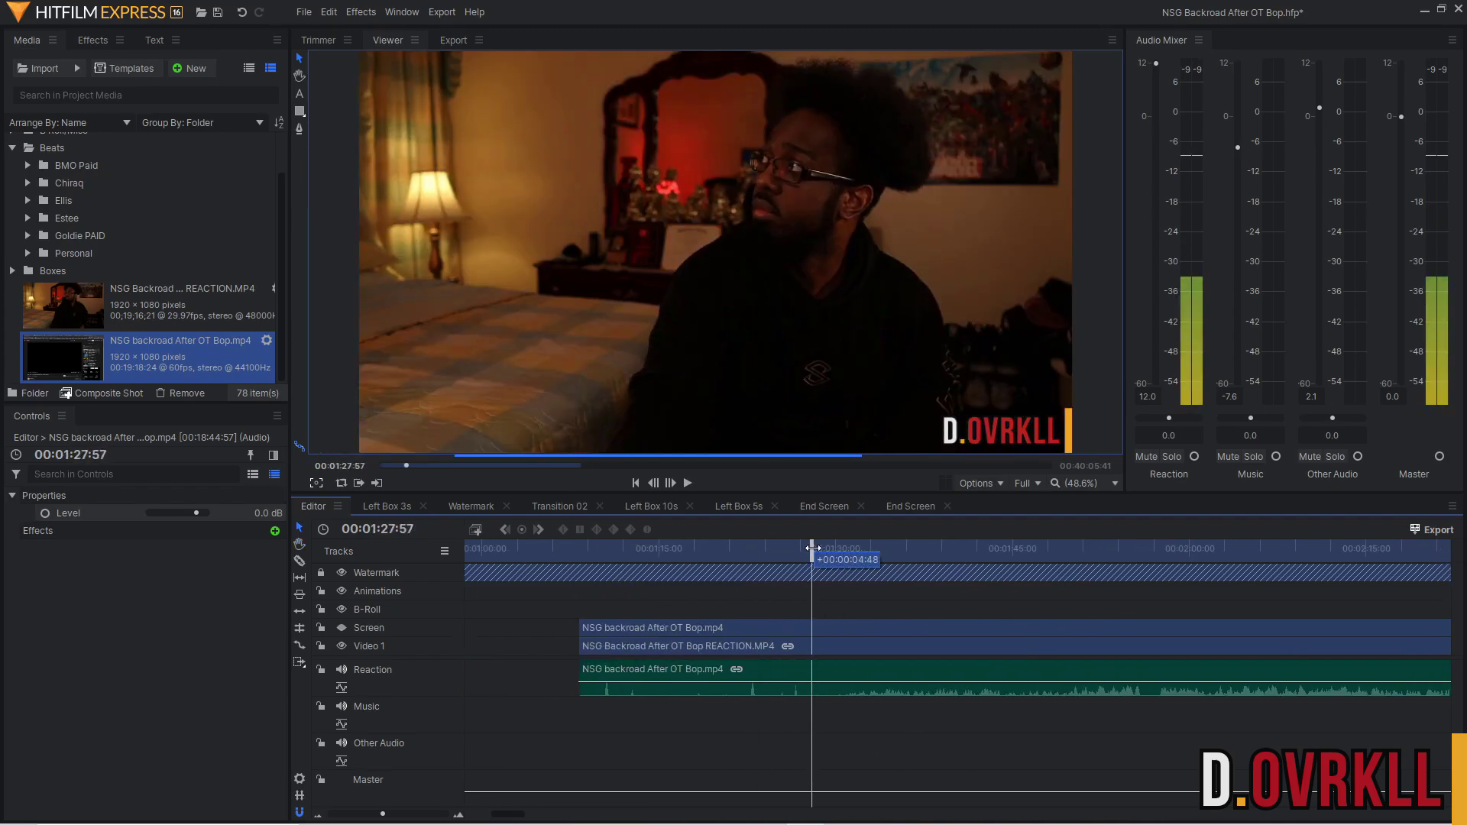
{"action": "left_click_drag", "start_coordinate": [812, 548], "coordinate": [815, 547]}
{"action": "scroll", "coordinate": [1041, 678], "scroll_direction": "up", "scroll_amount": 5}
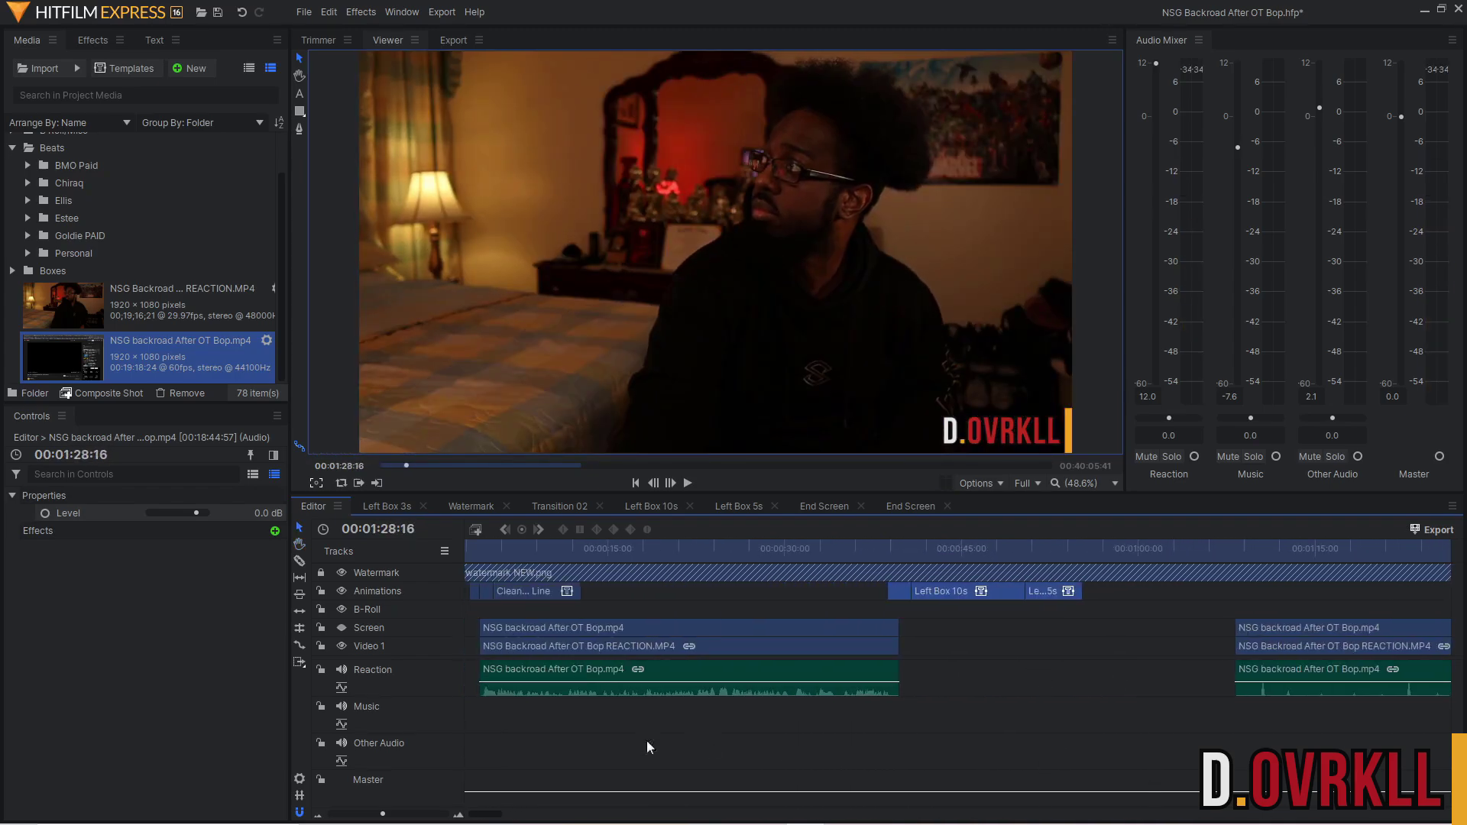
{"action": "scroll", "coordinate": [647, 746], "scroll_direction": "up", "scroll_amount": 2}
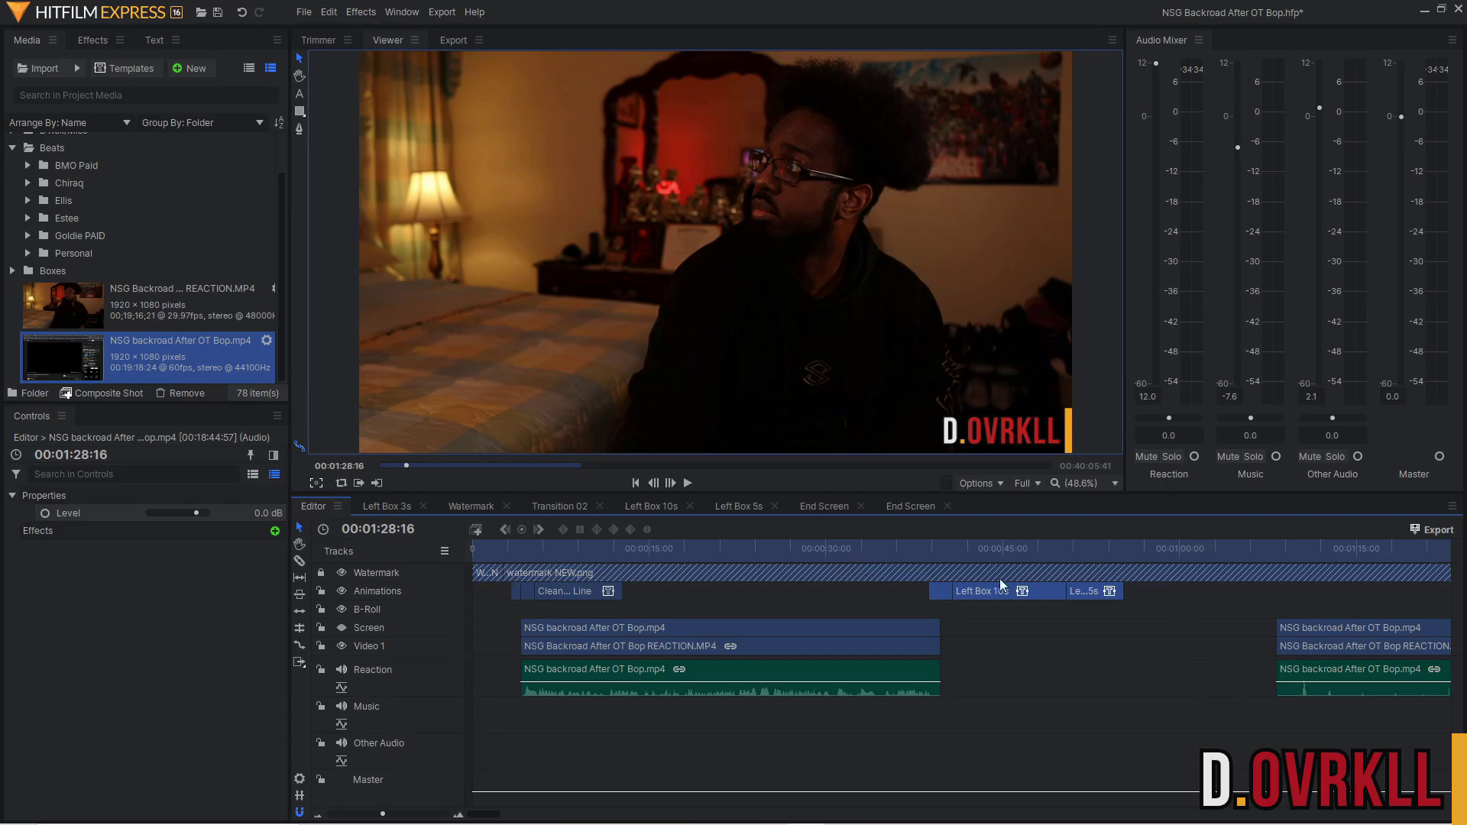
{"action": "scroll", "coordinate": [1130, 707], "scroll_direction": "right", "scroll_amount": 3}
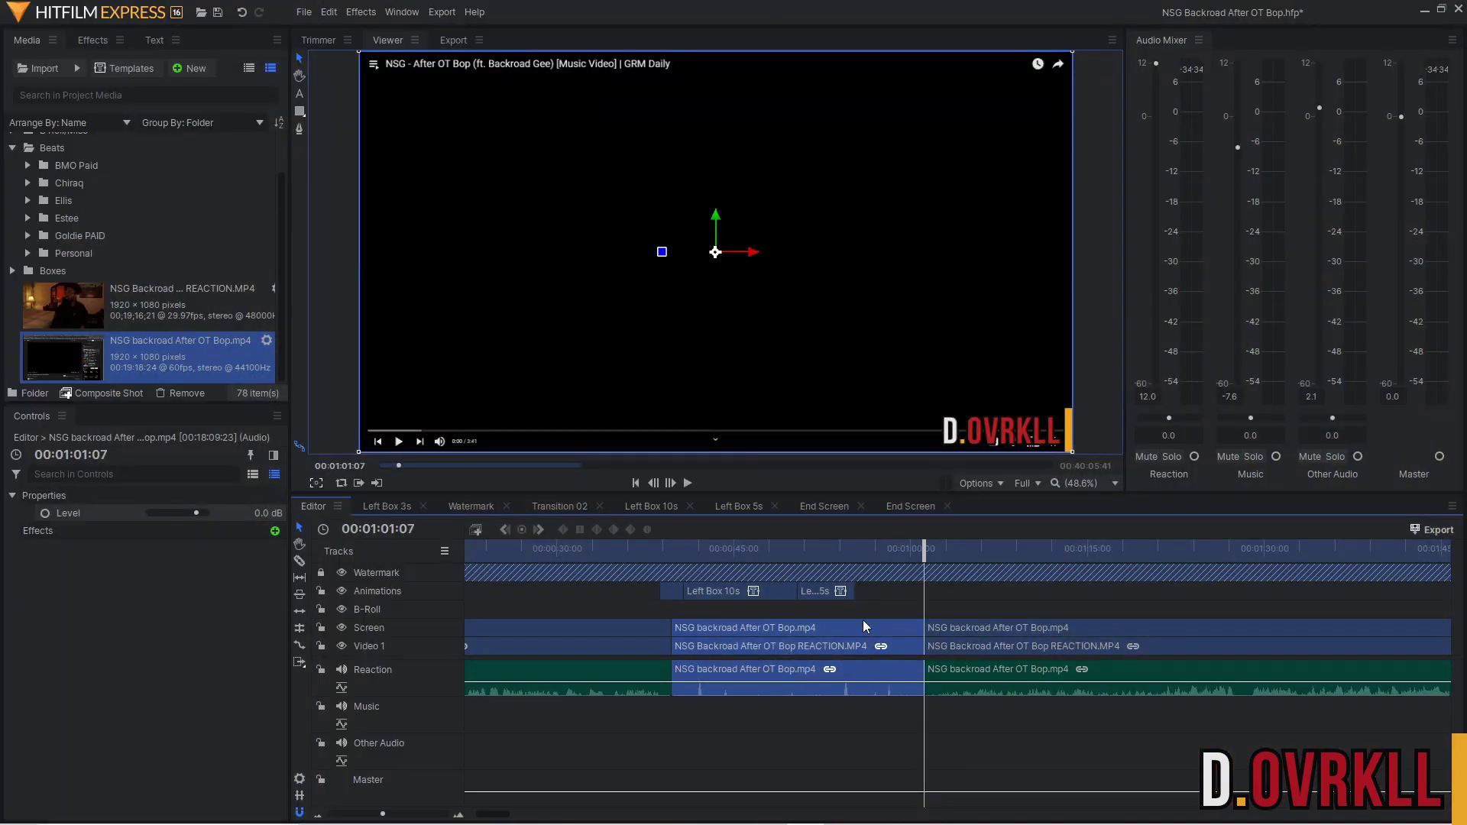
Remove the segment between the intro and the cut at 00:01:01:07 on all three tracks and close the gap with the remaining footage.
{"action": "left_click_drag", "start_coordinate": [1025, 740], "coordinate": [720, 626]}
{"action": "right_click", "coordinate": [712, 647]}
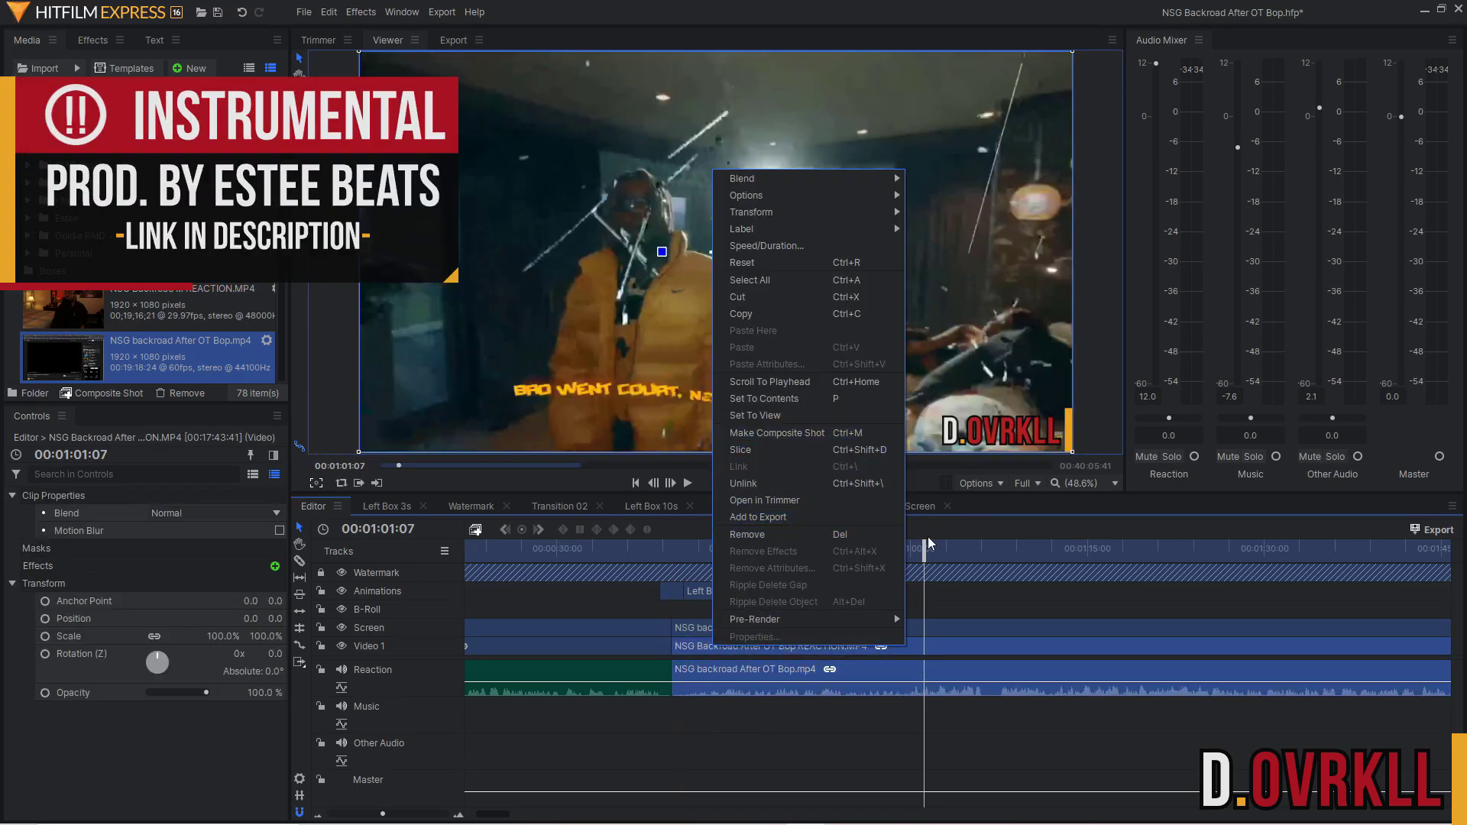
{"action": "left_click", "coordinate": [965, 593]}
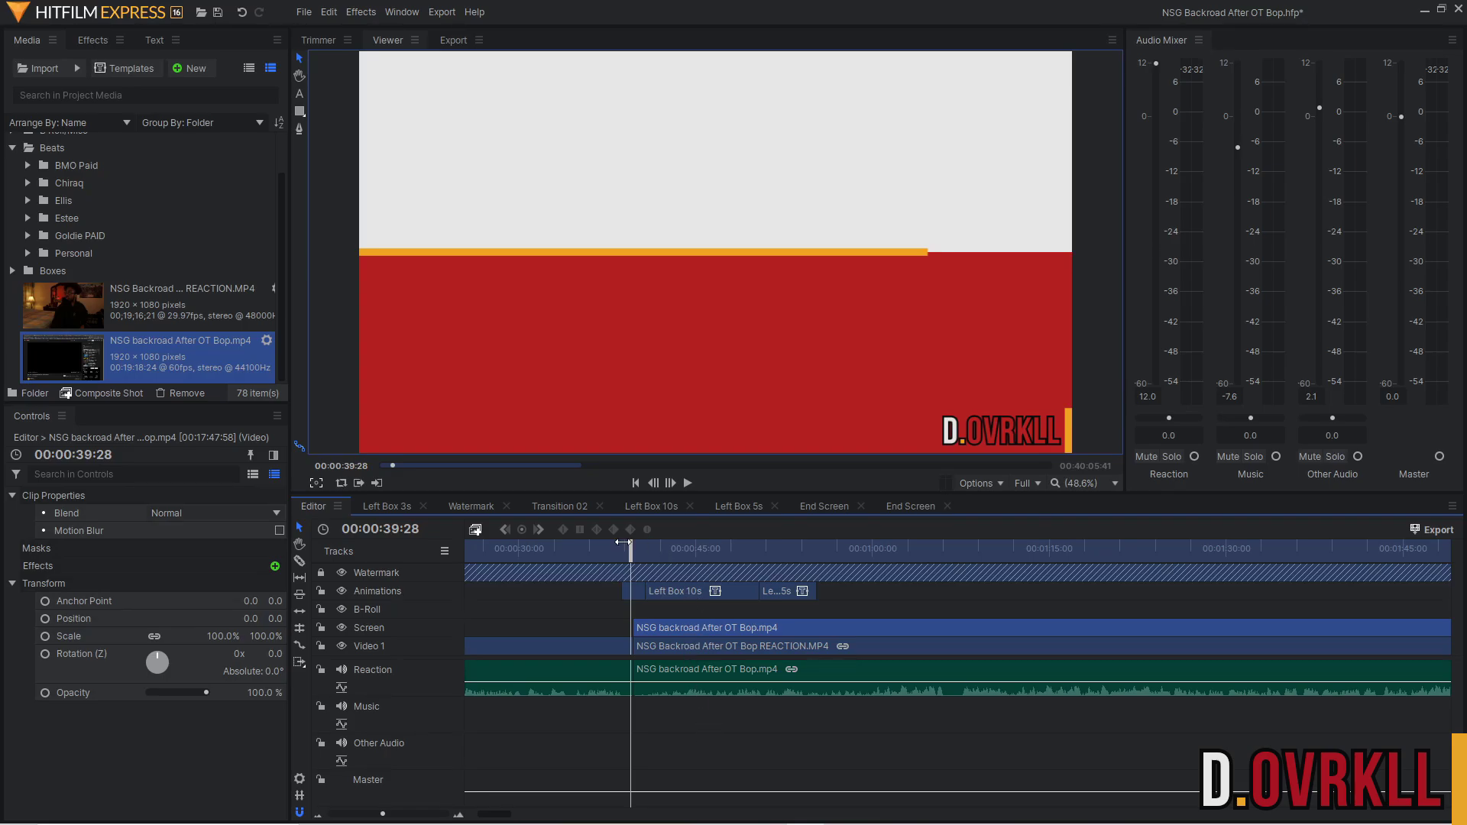
At 00:00:42:31, scale the screen recording on the Screen track to 41%.
{"action": "left_click_drag", "start_coordinate": [630, 544], "coordinate": [666, 545]}
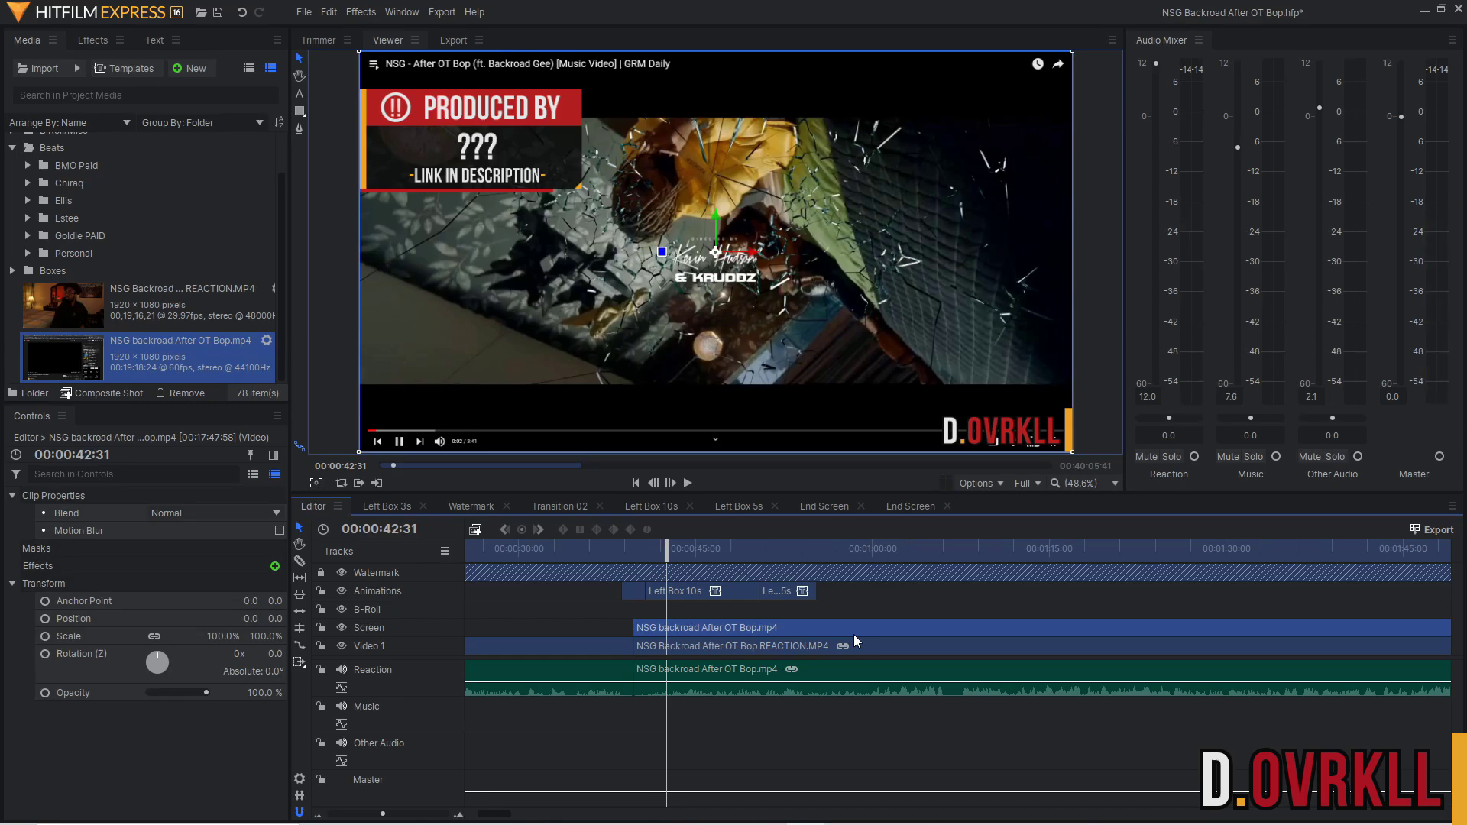
{"action": "left_click", "coordinate": [229, 636]}
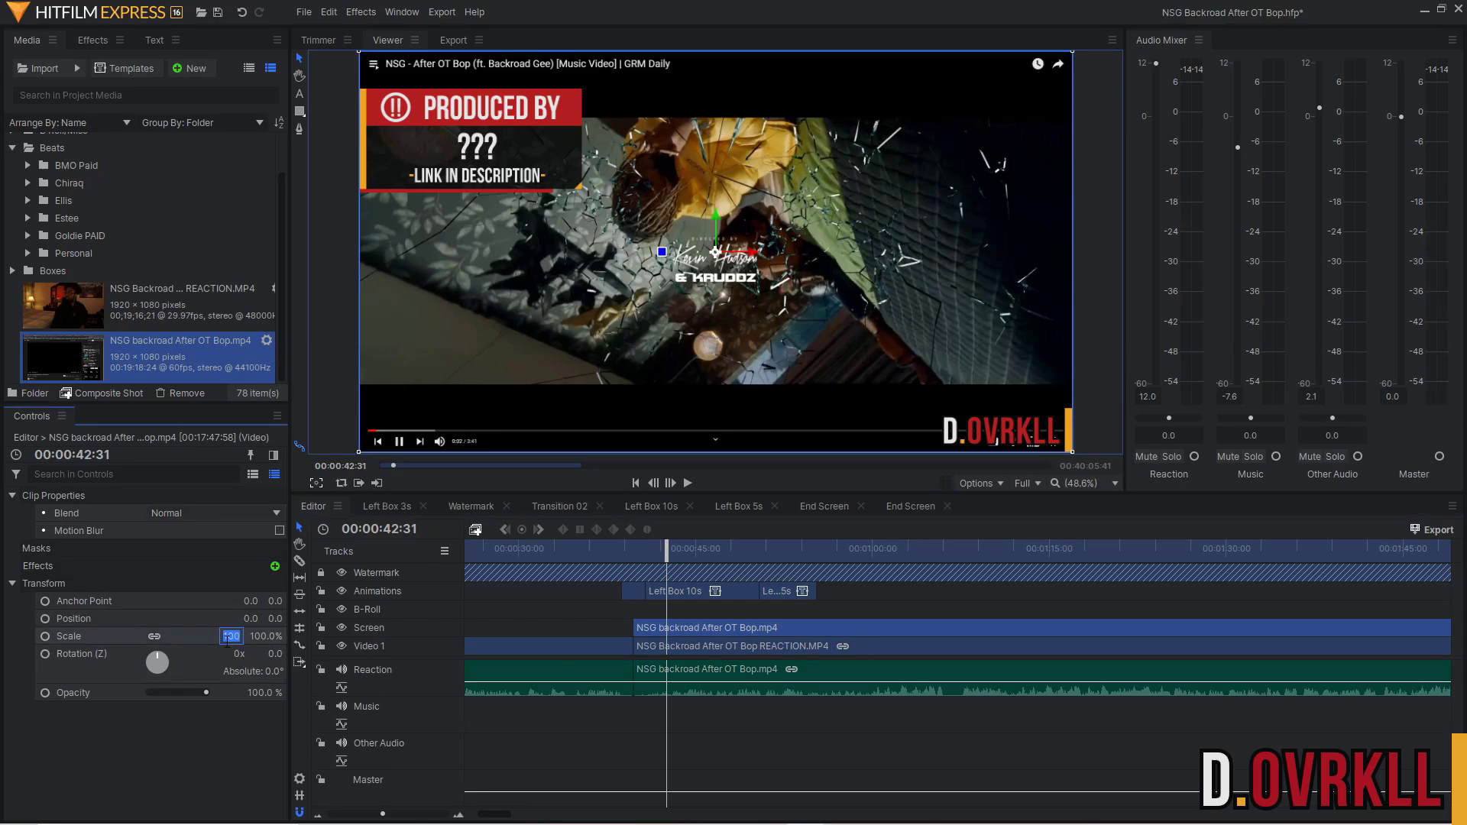
{"action": "type", "text": "41"}
{"action": "key", "text": "Return"}
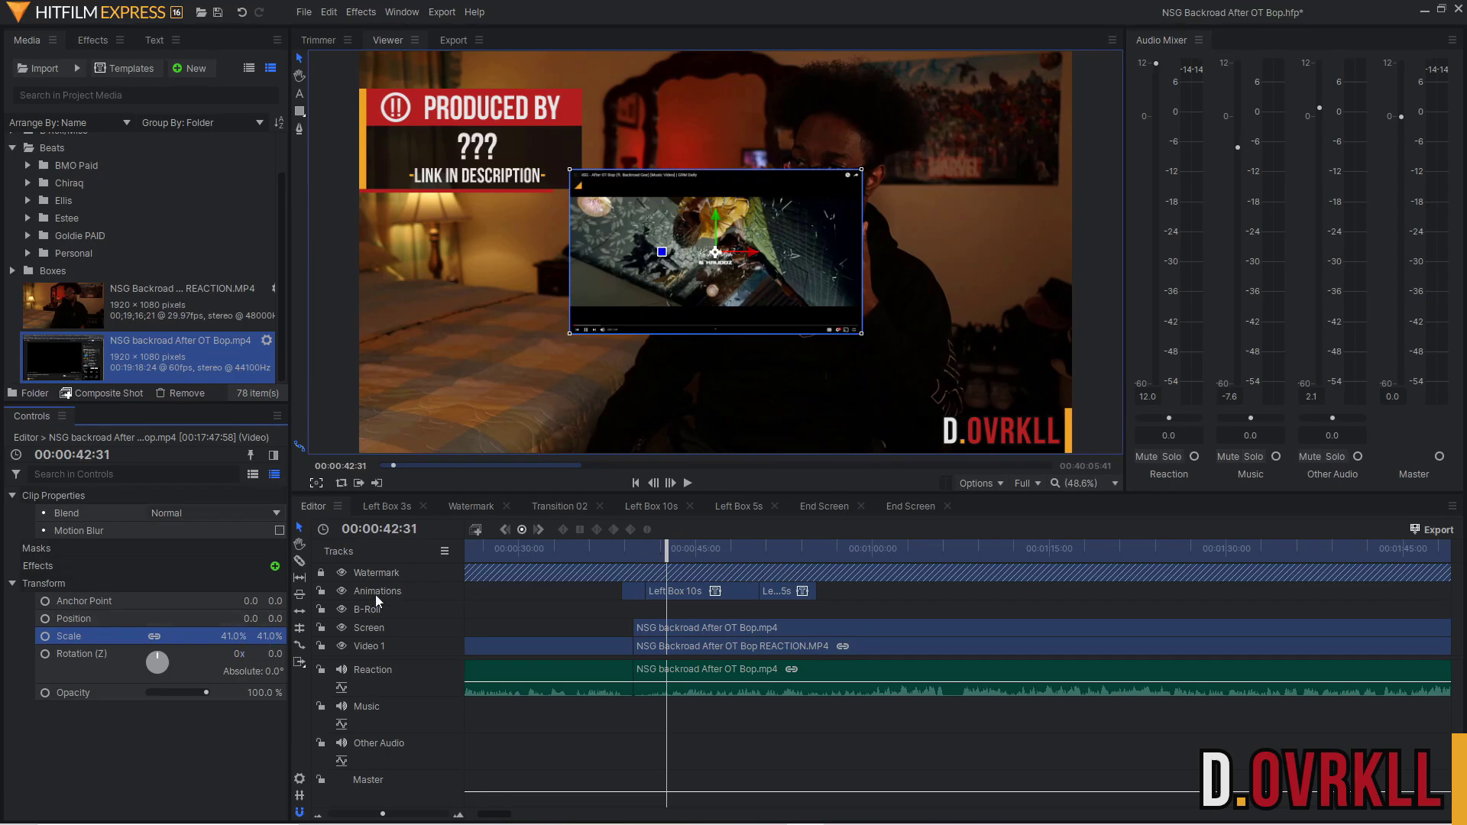
Set the screen recording's position to -471, -245 so it sits beneath the Produced By box.
{"action": "left_click", "coordinate": [246, 618]}
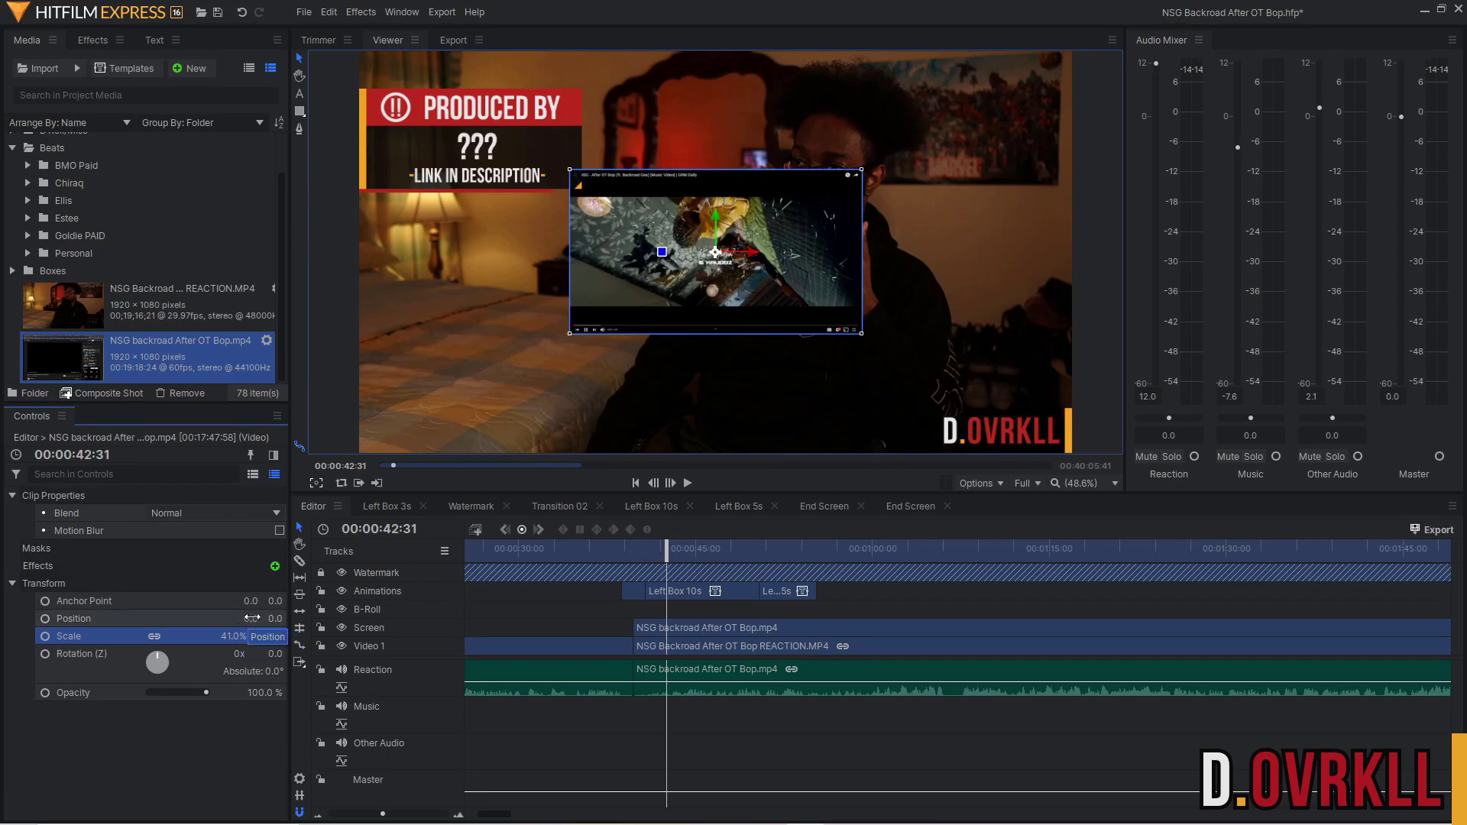
{"action": "type", "text": "-220"}
{"action": "key", "text": "Return"}
{"action": "mouse_move", "coordinate": [246, 618]}
{"action": "left_mouse_down"}
{"action": "mouse_move", "coordinate": [191, 618]}
{"action": "mouse_move", "coordinate": [253, 618]}
{"action": "left_mouse_up"}
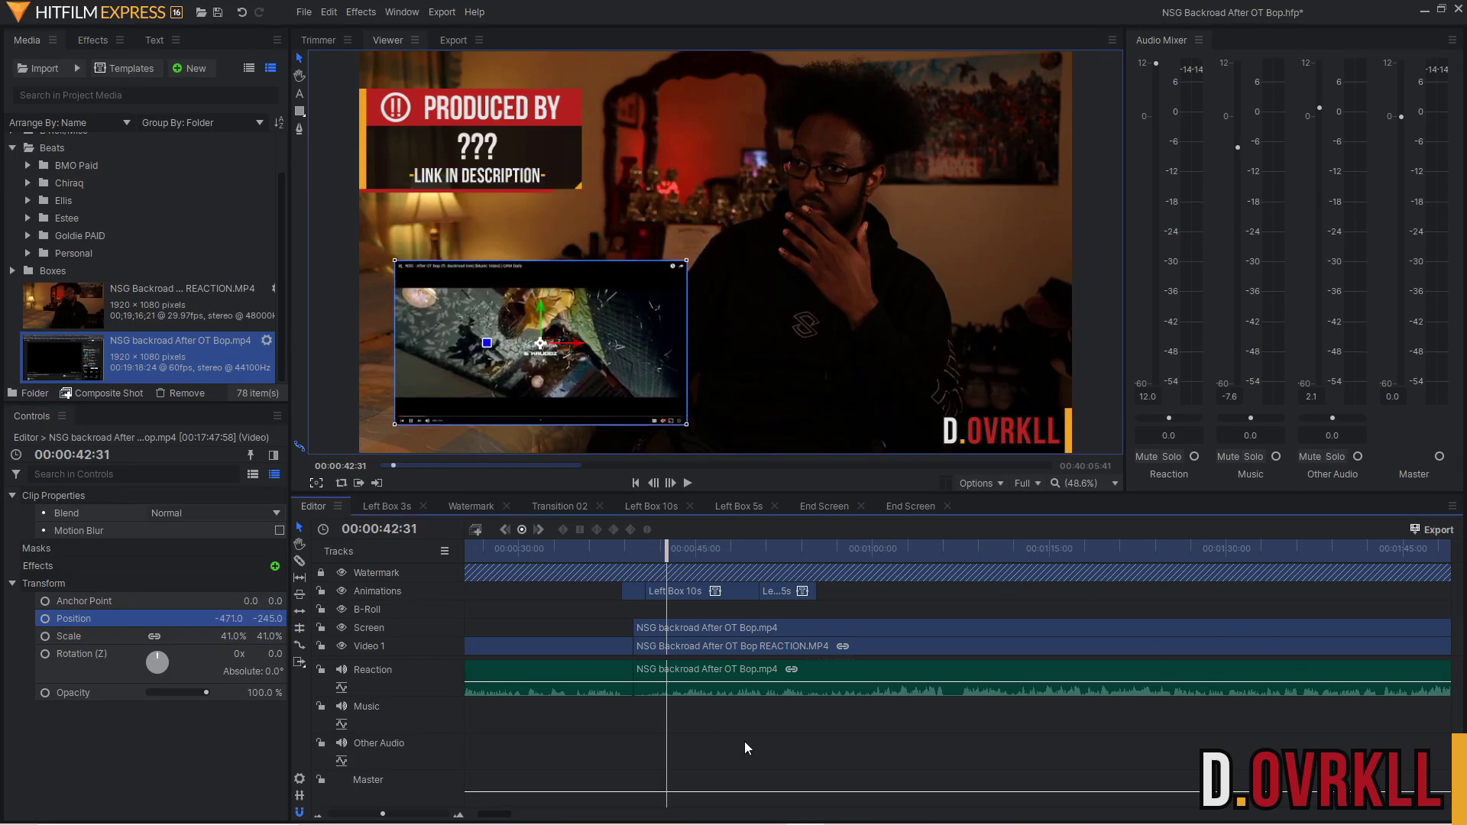
Check the screen recording overlay at 00:00:47:06 and look over the rest of the footage and animations on the timeline.
{"action": "scroll", "coordinate": [744, 741], "scroll_direction": "down", "scroll_amount": 2}
{"action": "key", "text": "h"}
{"action": "left_click_drag", "start_coordinate": [1012, 744], "coordinate": [840, 715]}
{"action": "key", "text": "v"}
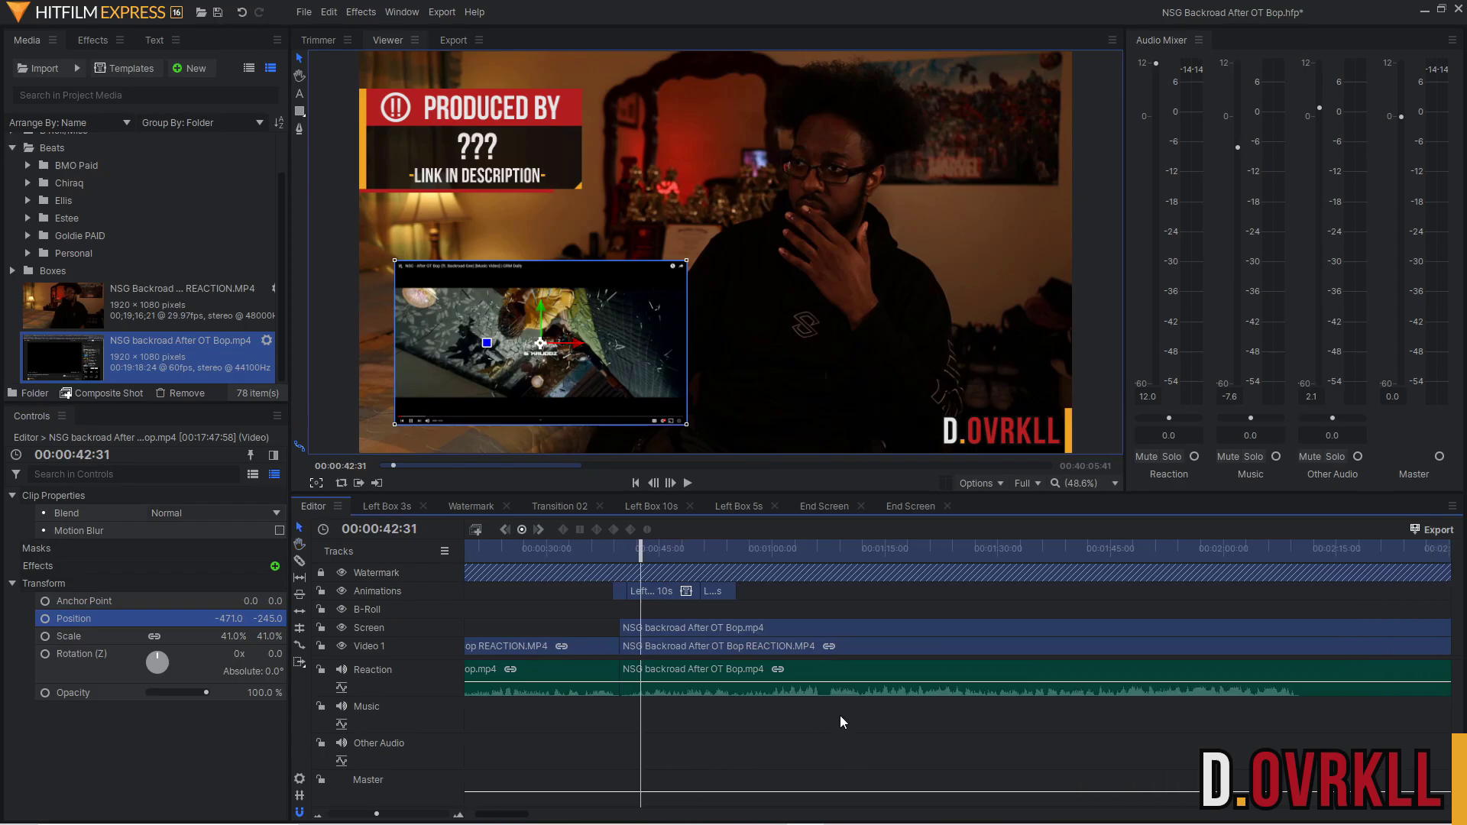
{"action": "scroll", "coordinate": [839, 677], "scroll_direction": "down", "scroll_amount": 2}
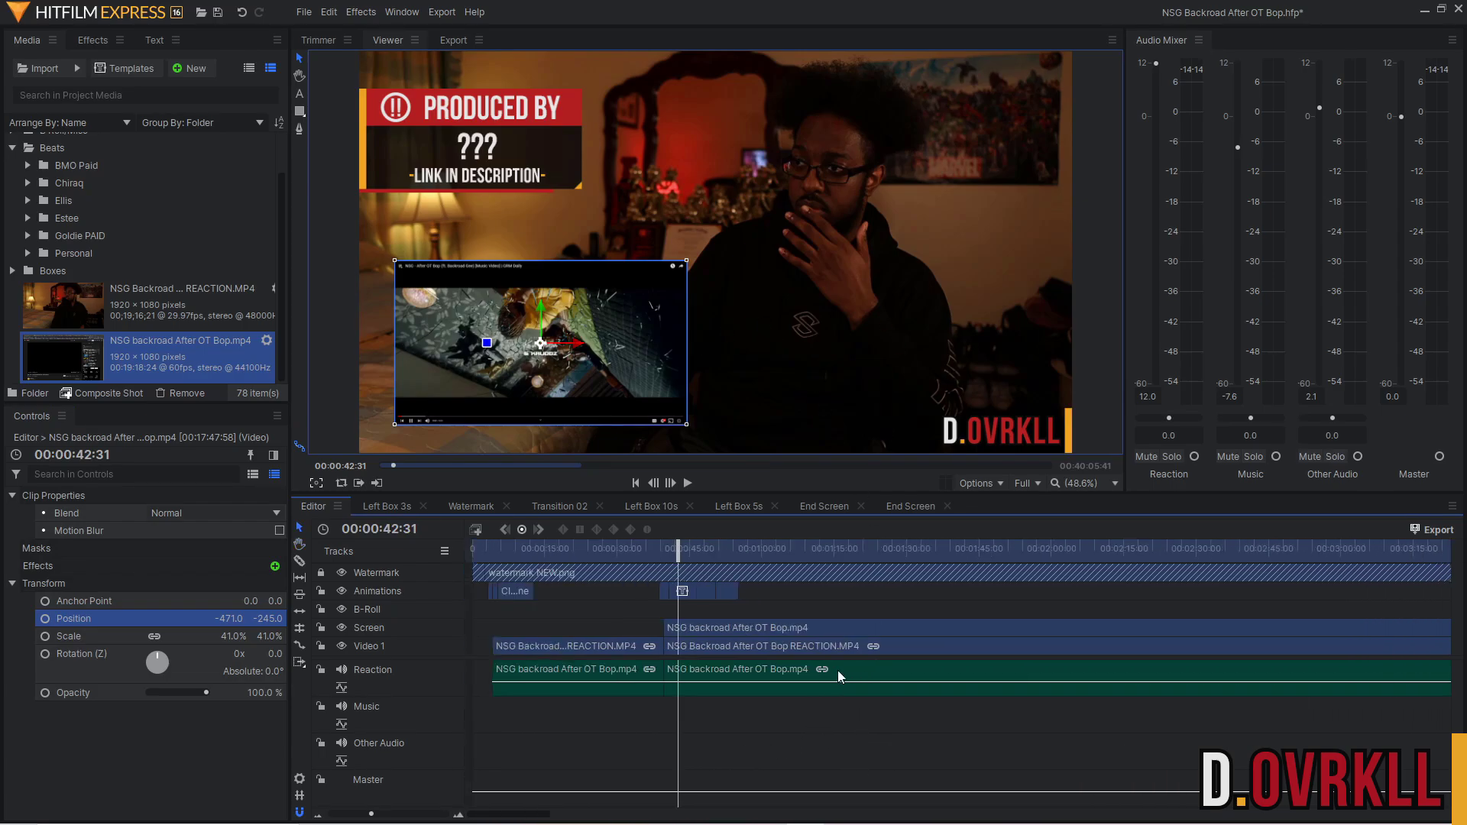
{"action": "left_click", "coordinate": [699, 551]}
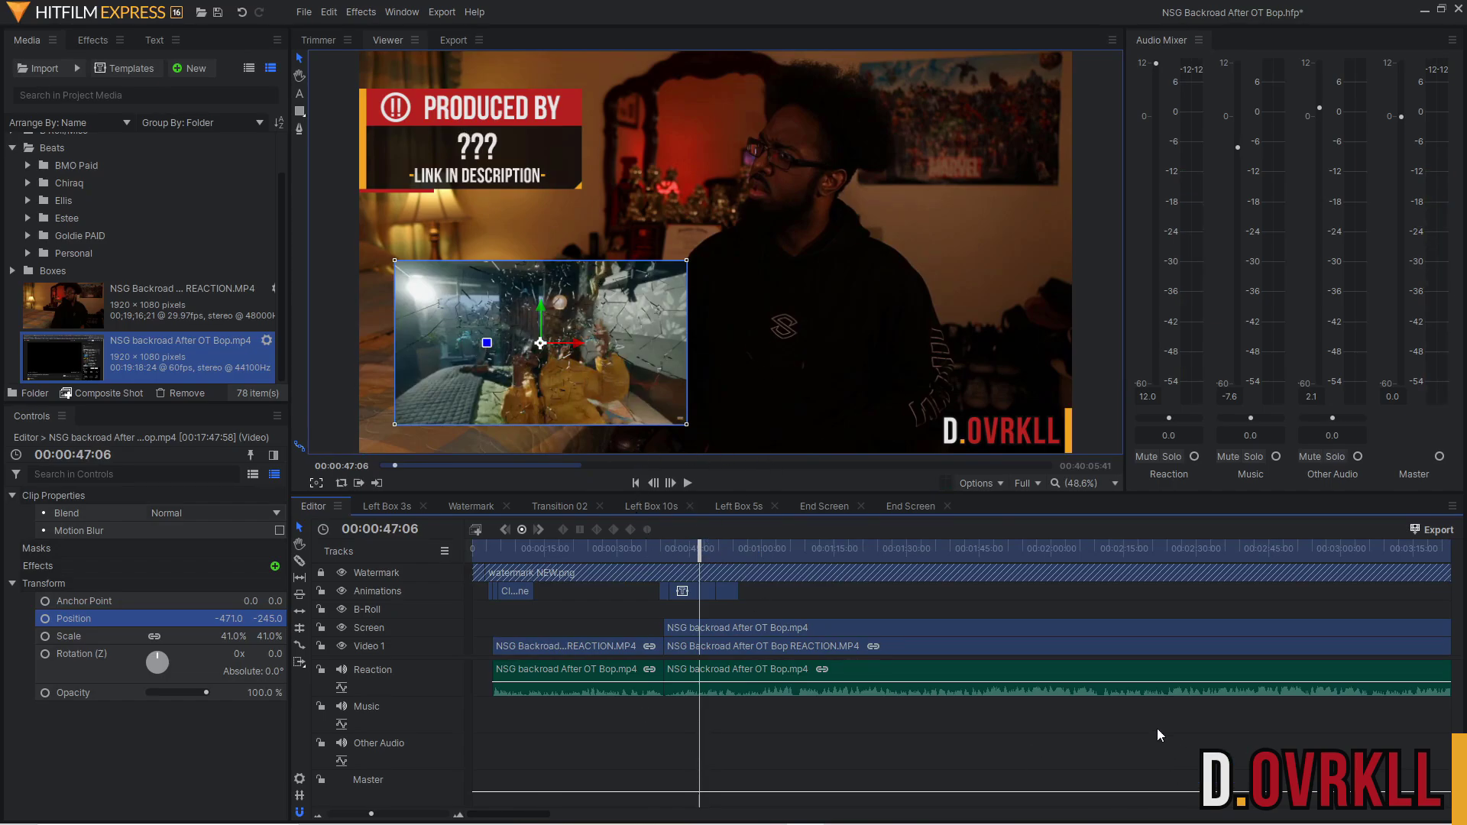
{"action": "scroll", "coordinate": [1156, 728], "scroll_direction": "down", "scroll_amount": 5}
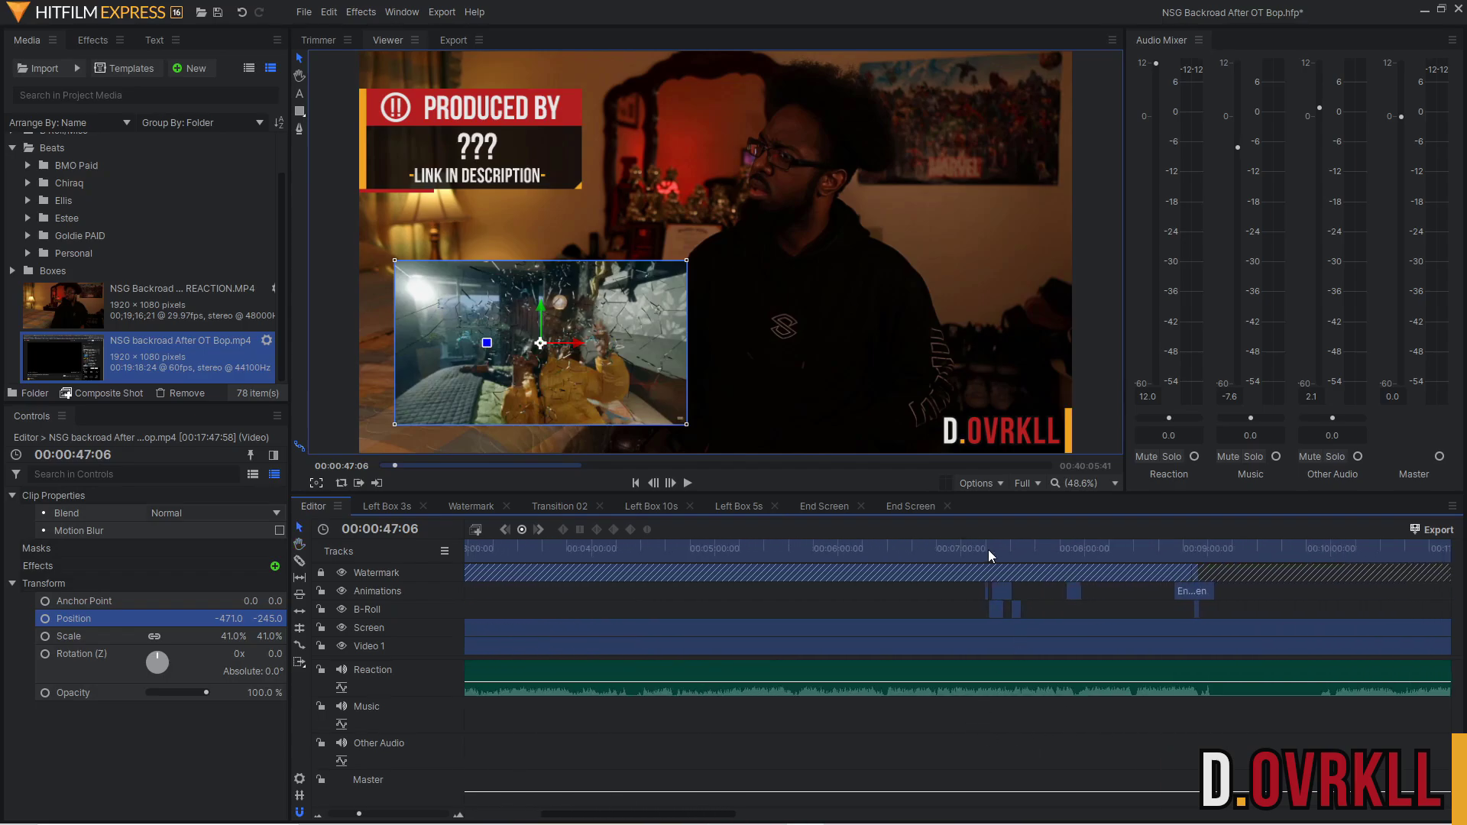
{"action": "left_click", "coordinate": [991, 548]}
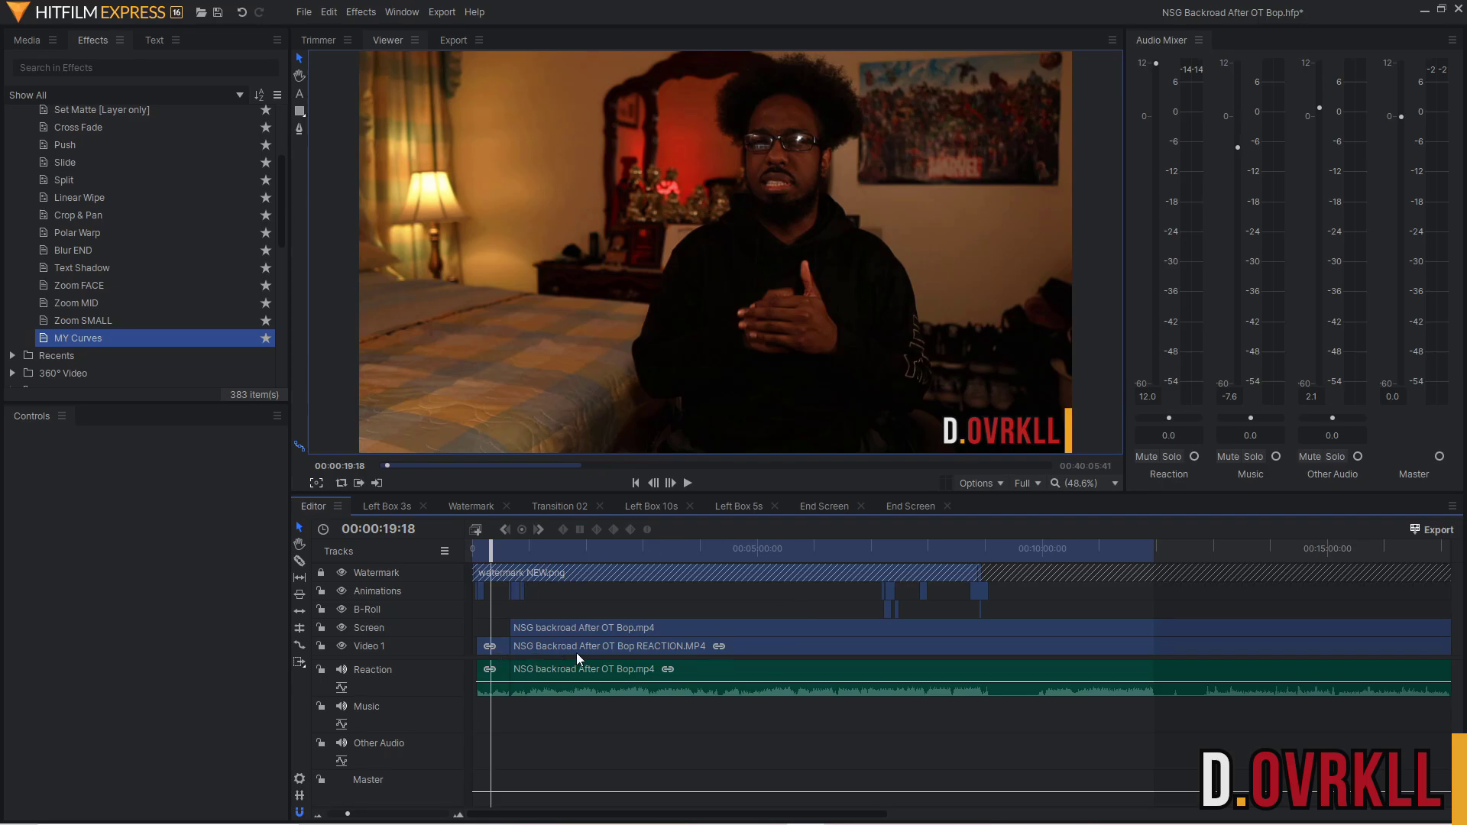
Mute the Reaction track, move the playhead to 00:12:35:49 and examine the audio waveform after it.
{"action": "scroll", "coordinate": [1288, 722], "scroll_direction": "right", "scroll_amount": 5}
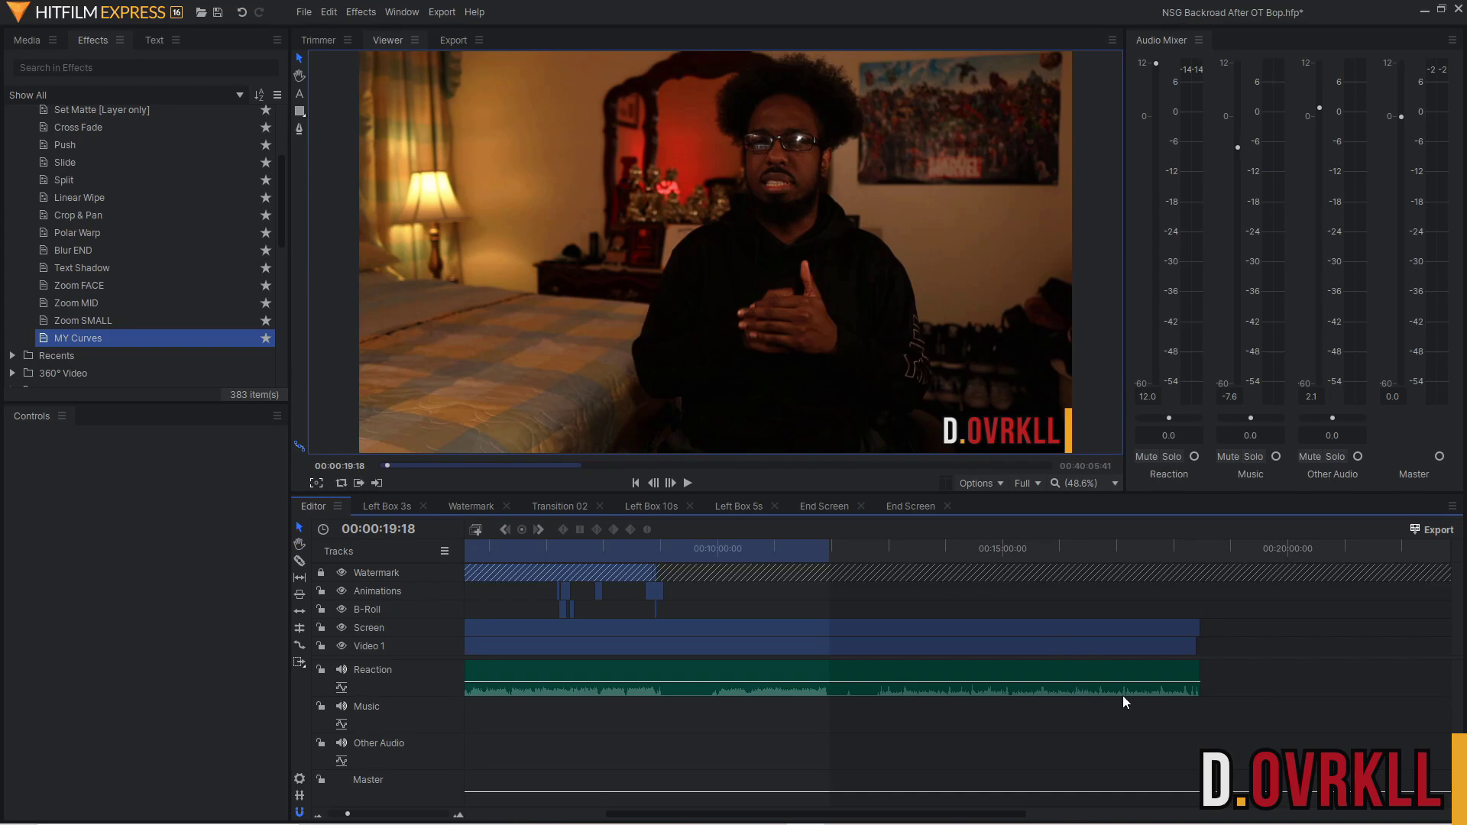
{"action": "left_click", "coordinate": [340, 670]}
{"action": "left_click", "coordinate": [889, 554]}
{"action": "scroll", "coordinate": [889, 555], "scroll_direction": "up", "scroll_amount": 3}
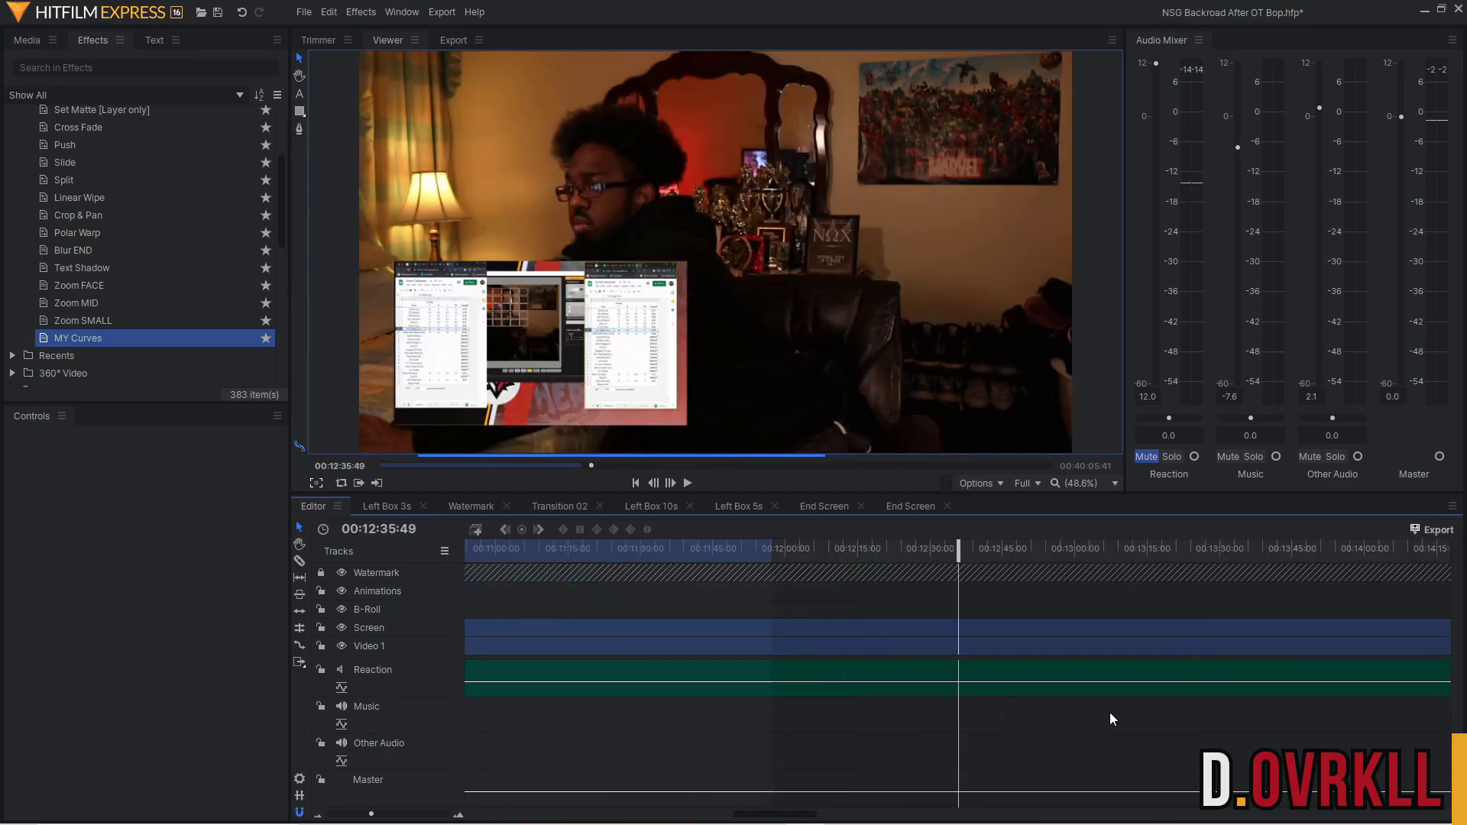
{"action": "scroll", "coordinate": [997, 732], "scroll_direction": "up", "scroll_amount": 4}
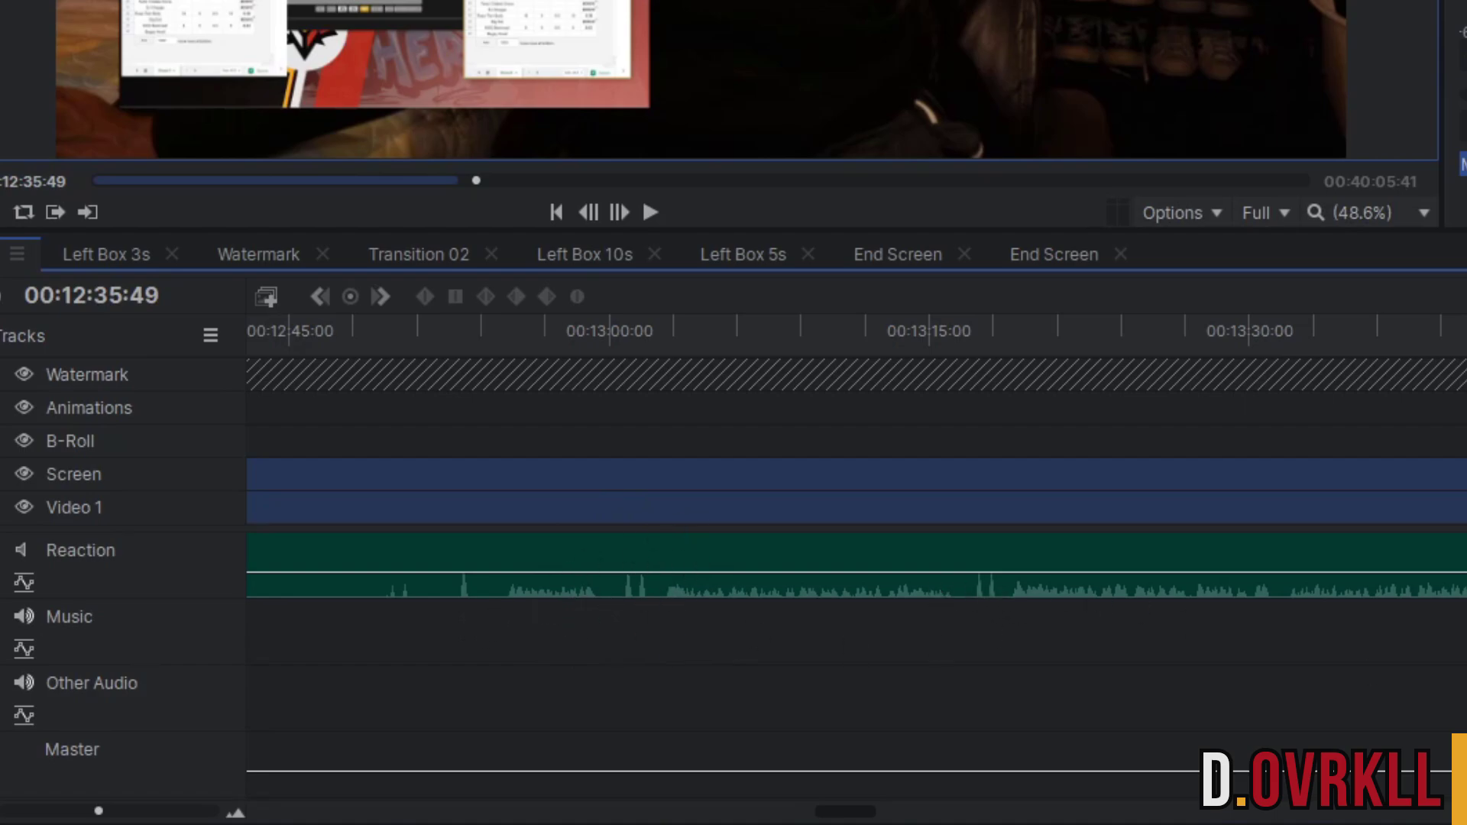
Examine the spikes in the Reaction track's audio waveform between about 00:12:45 and 00:14:45.
{"action": "scroll", "coordinate": [897, 681], "scroll_direction": "right", "scroll_amount": 4}
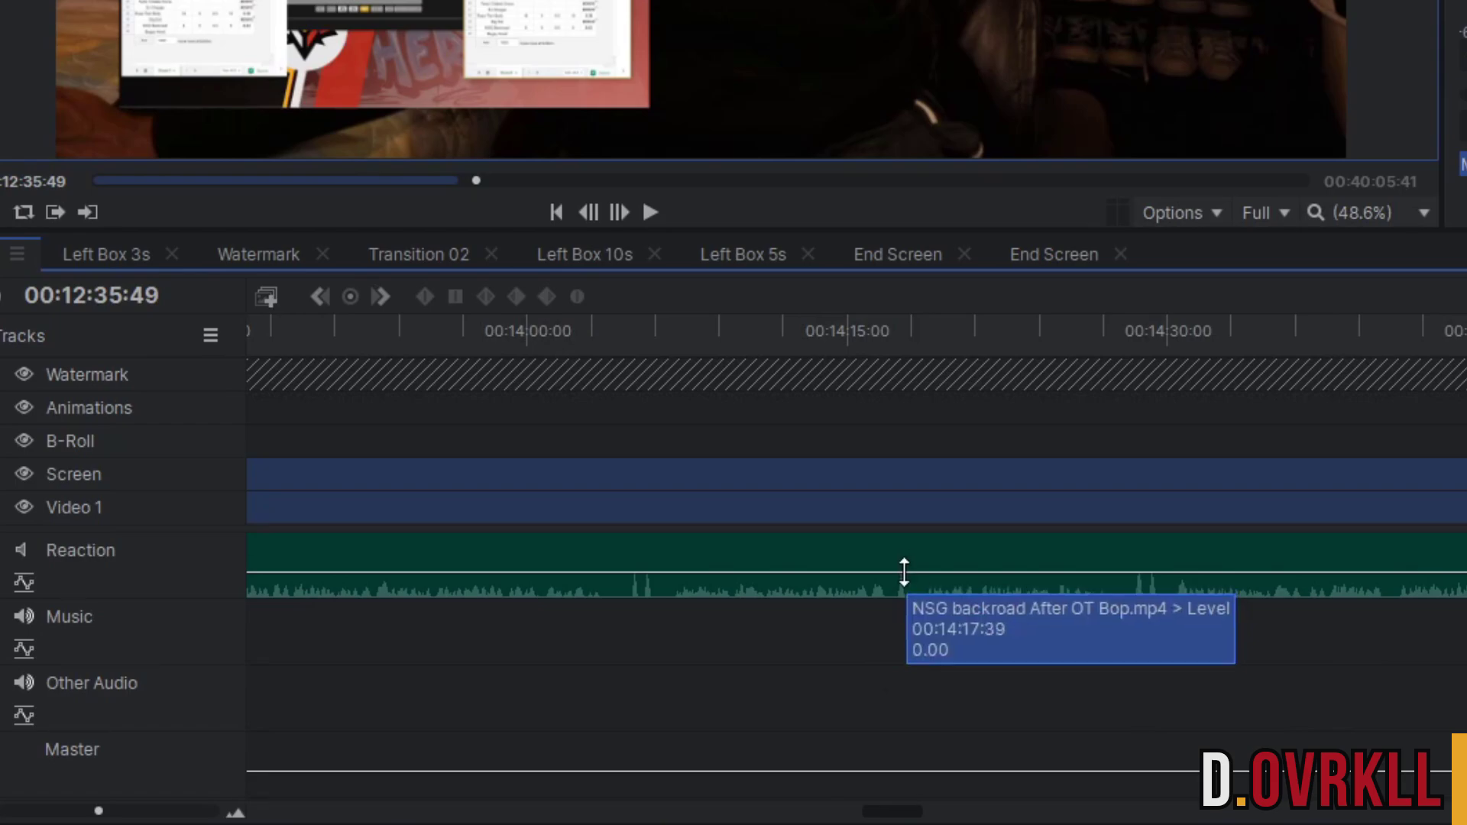
{"action": "scroll", "coordinate": [1217, 642], "scroll_direction": "right", "scroll_amount": 2}
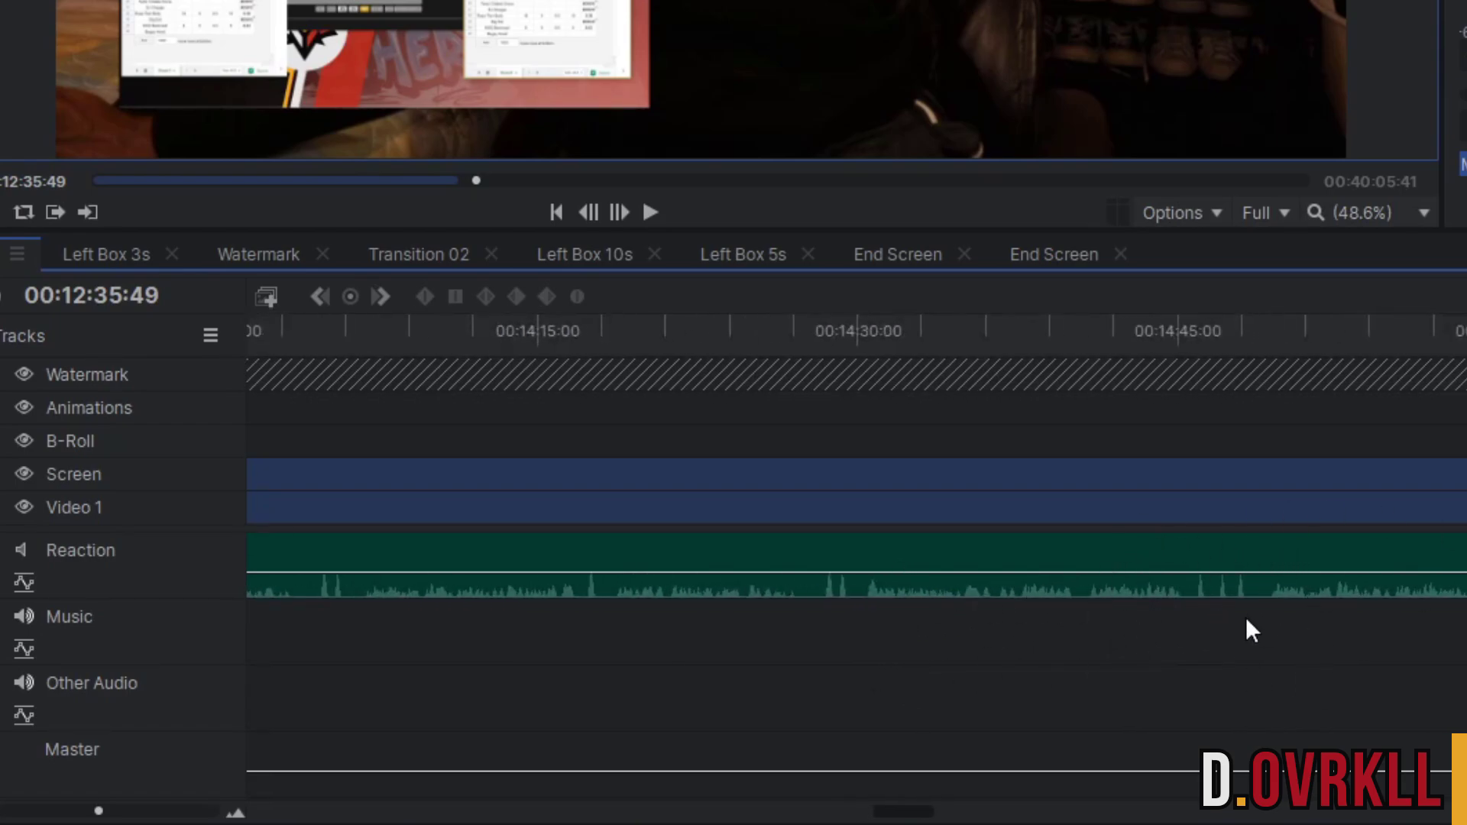
{"action": "scroll", "coordinate": [1260, 603], "scroll_direction": "right", "scroll_amount": 2}
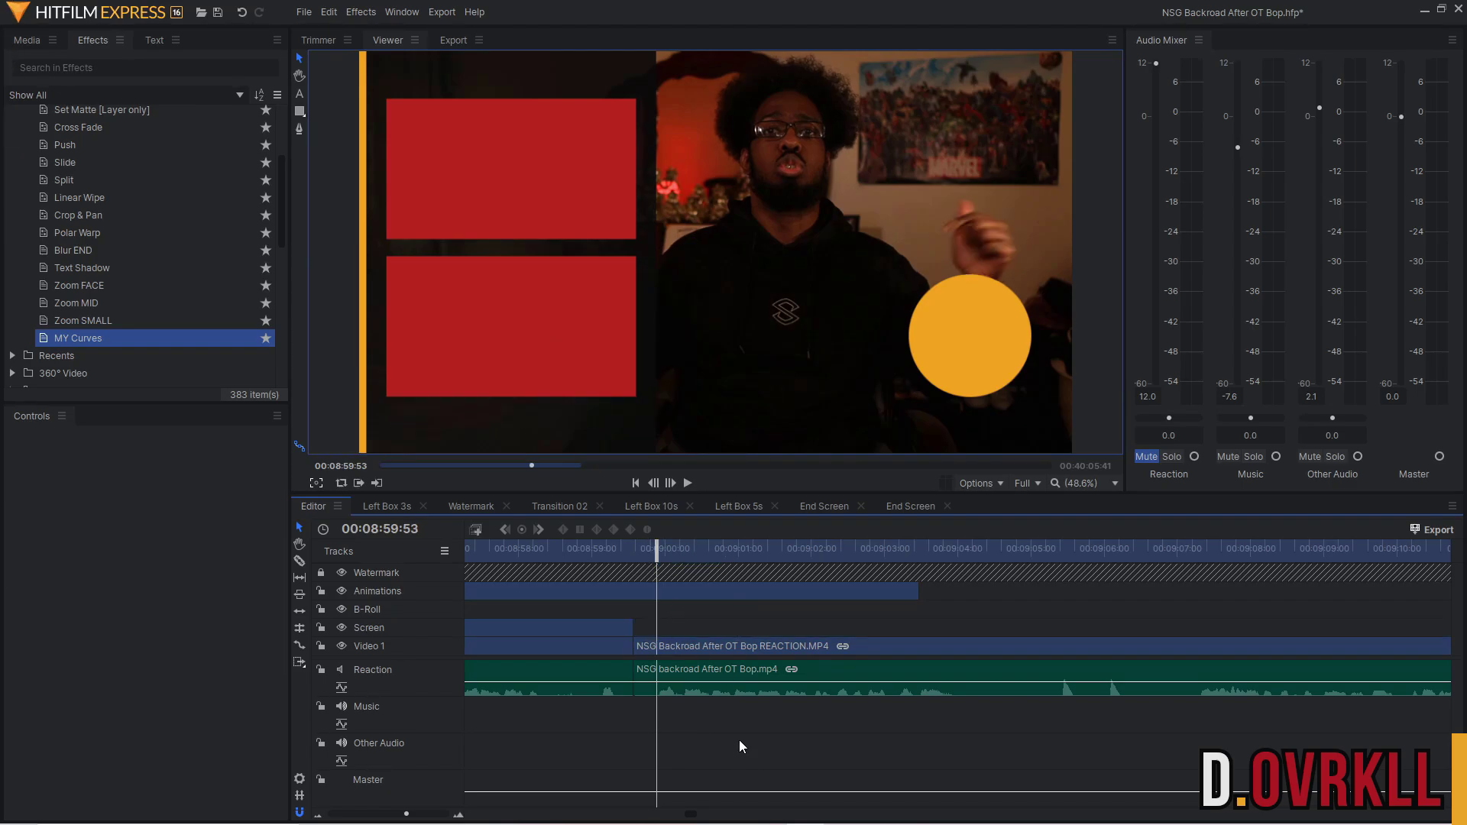
Cut unneeded parts from the reaction footage after 00:09:19:44 and delete the remaining video and audio after 00:13:17:37.
{"action": "left_click_drag", "start_coordinate": [655, 558], "coordinate": [927, 558]}
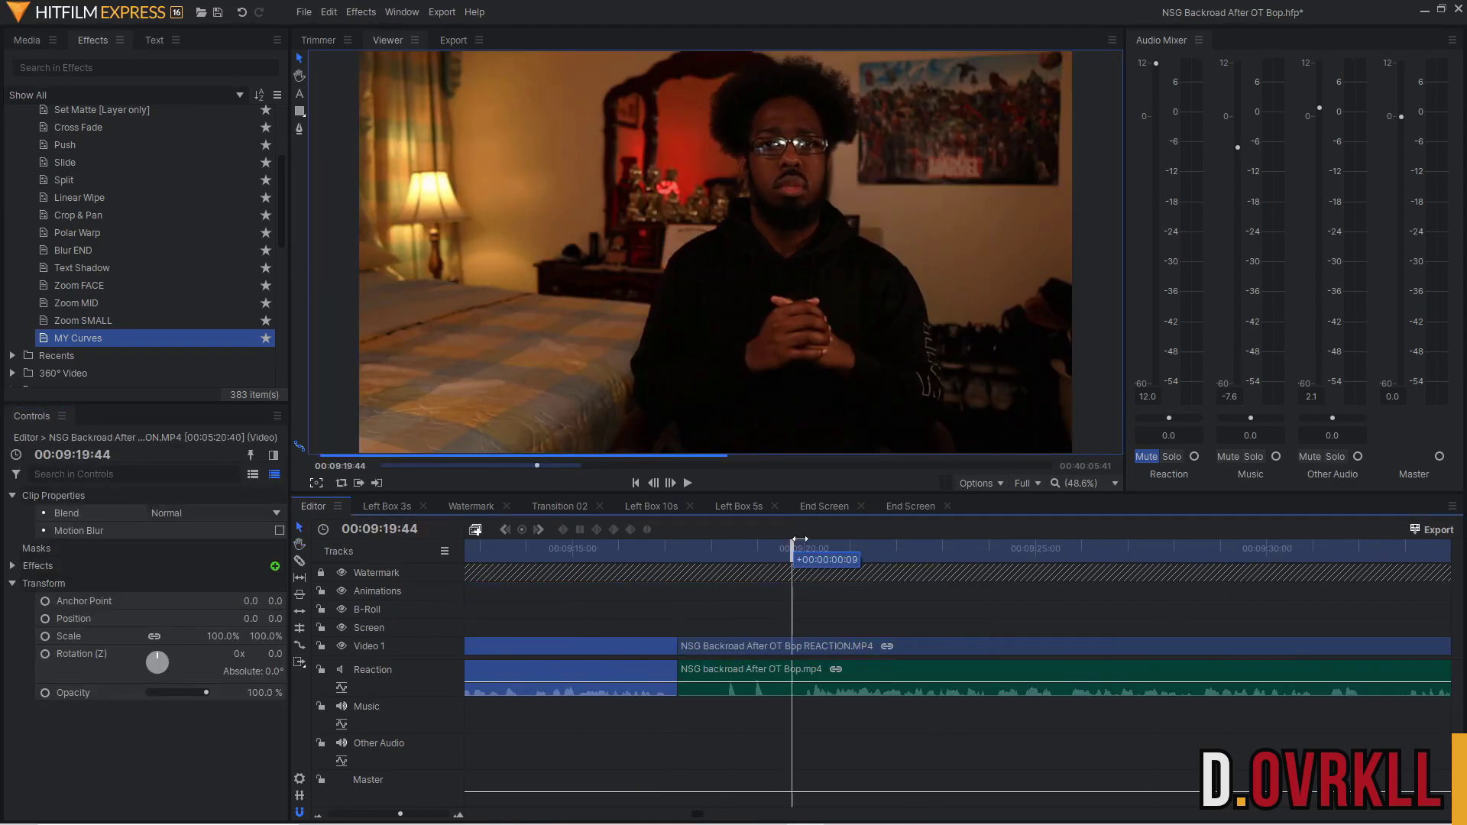
{"action": "left_click_drag", "start_coordinate": [687, 646], "coordinate": [703, 644]}
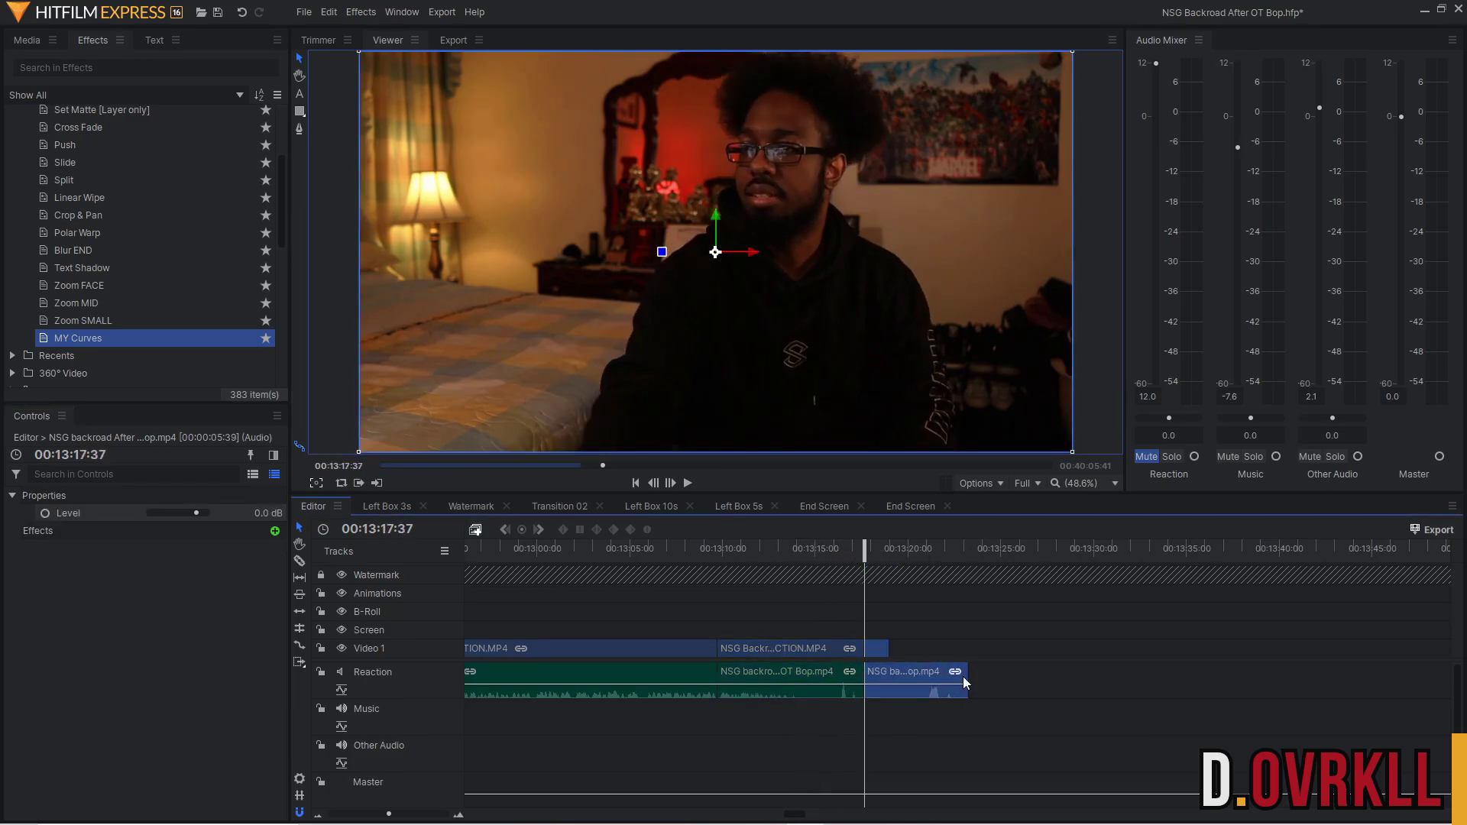
{"action": "key", "text": "Delete"}
Scrub through the clap at about 00:13:16:24 and compare it with the spike near the end of the Reaction audio.
{"action": "scroll", "coordinate": [1063, 675], "scroll_direction": "up", "scroll_amount": 3}
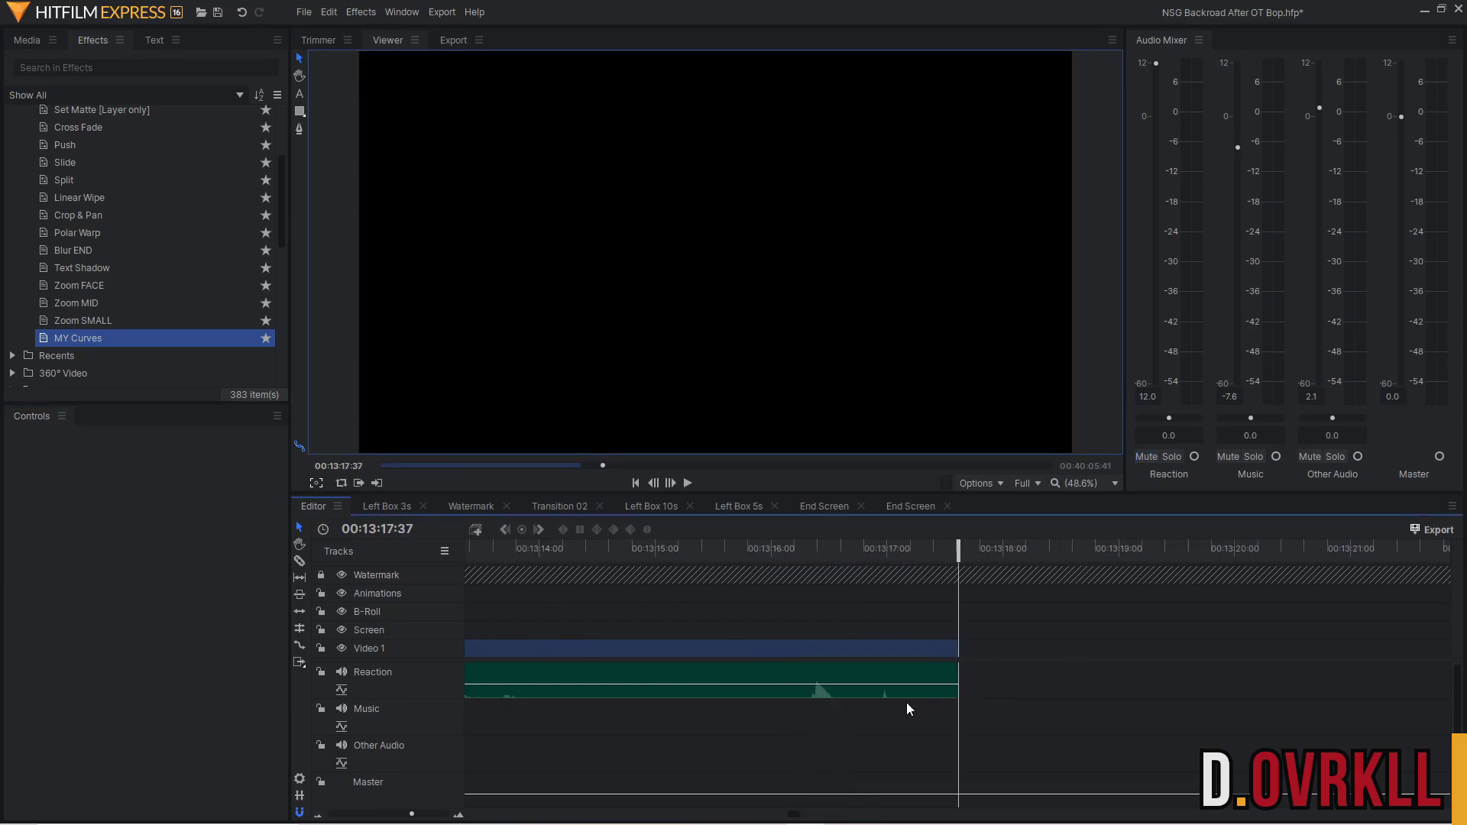
{"action": "scroll", "coordinate": [887, 717], "scroll_direction": "up", "scroll_amount": 2}
{"action": "left_click_drag", "start_coordinate": [955, 550], "coordinate": [901, 570]}
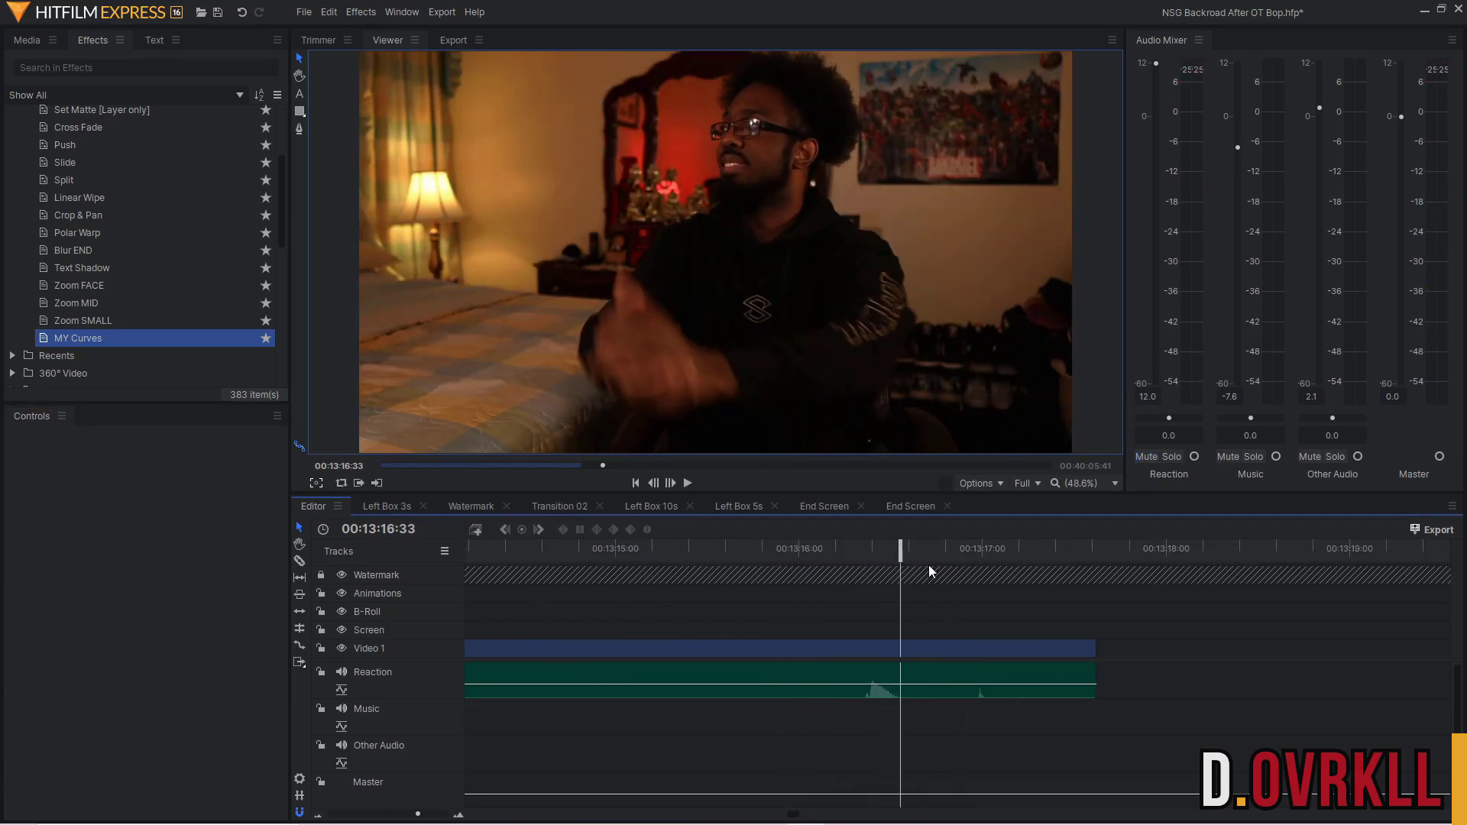
{"action": "scroll", "coordinate": [926, 601], "scroll_direction": "down", "scroll_amount": 2}
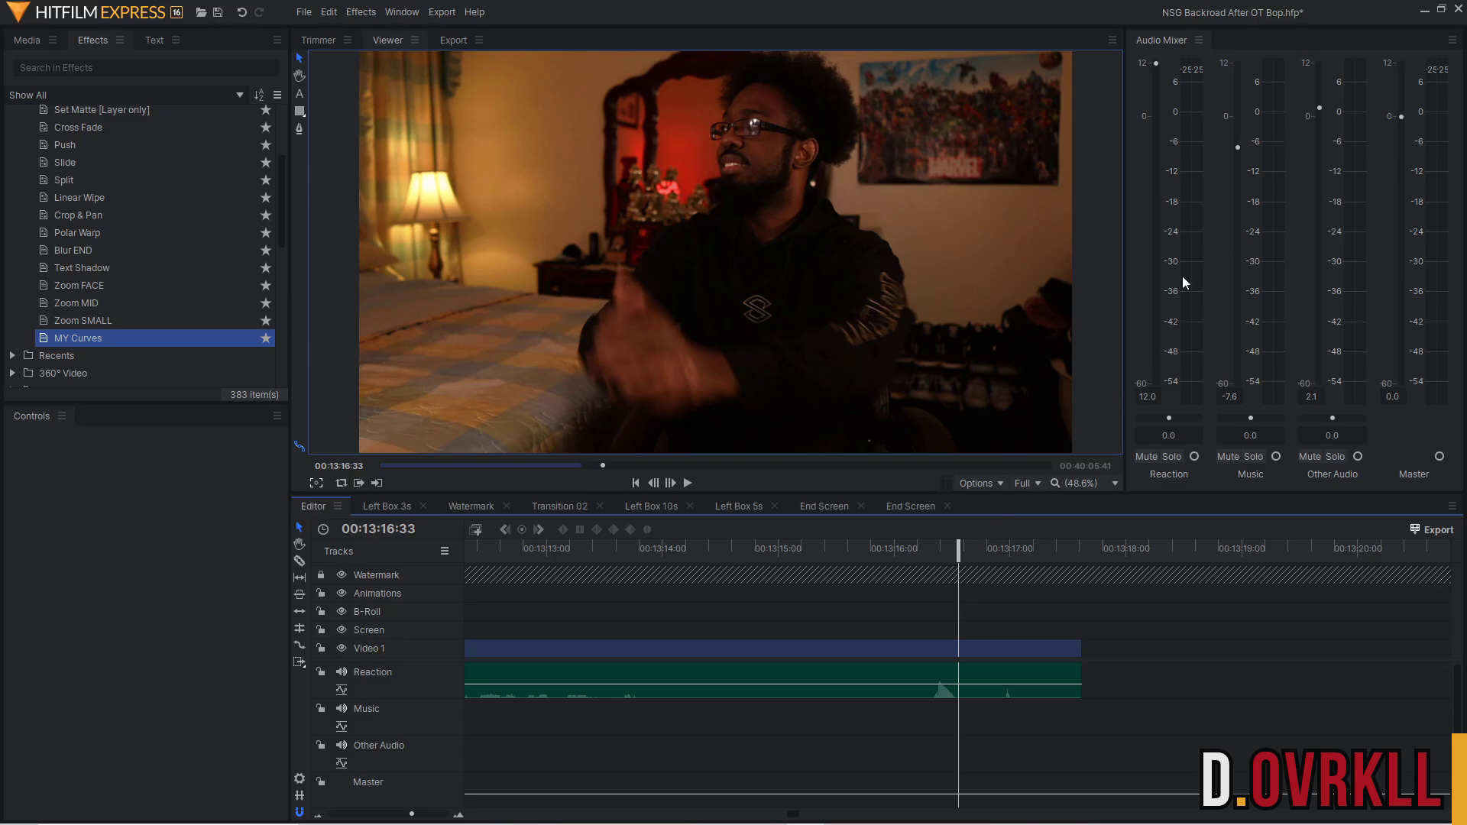
{"action": "left_click", "coordinate": [343, 671]}
{"action": "left_click_drag", "start_coordinate": [929, 548], "coordinate": [941, 548]}
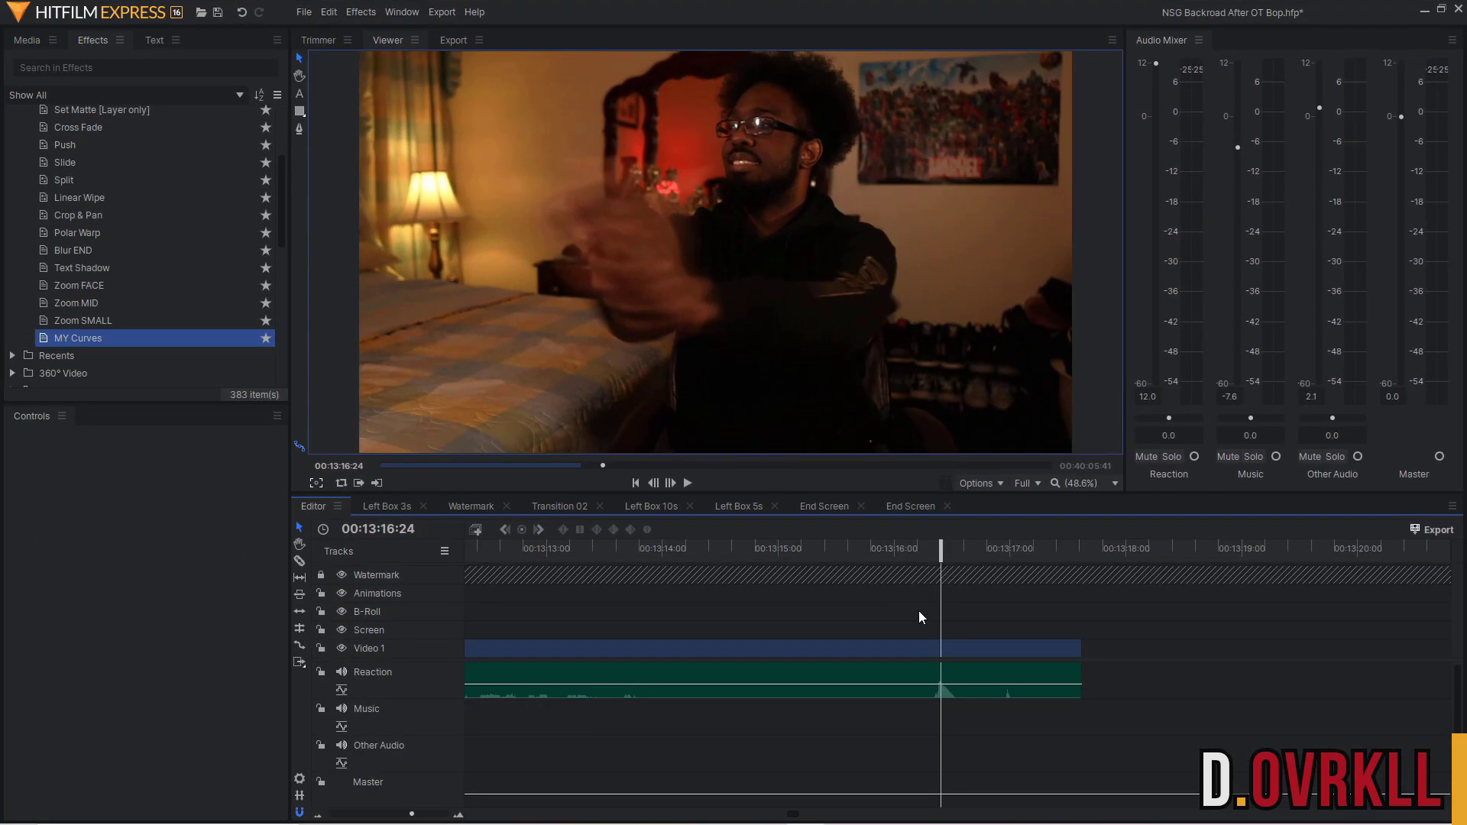
{"action": "left_click", "coordinate": [1268, 543]}
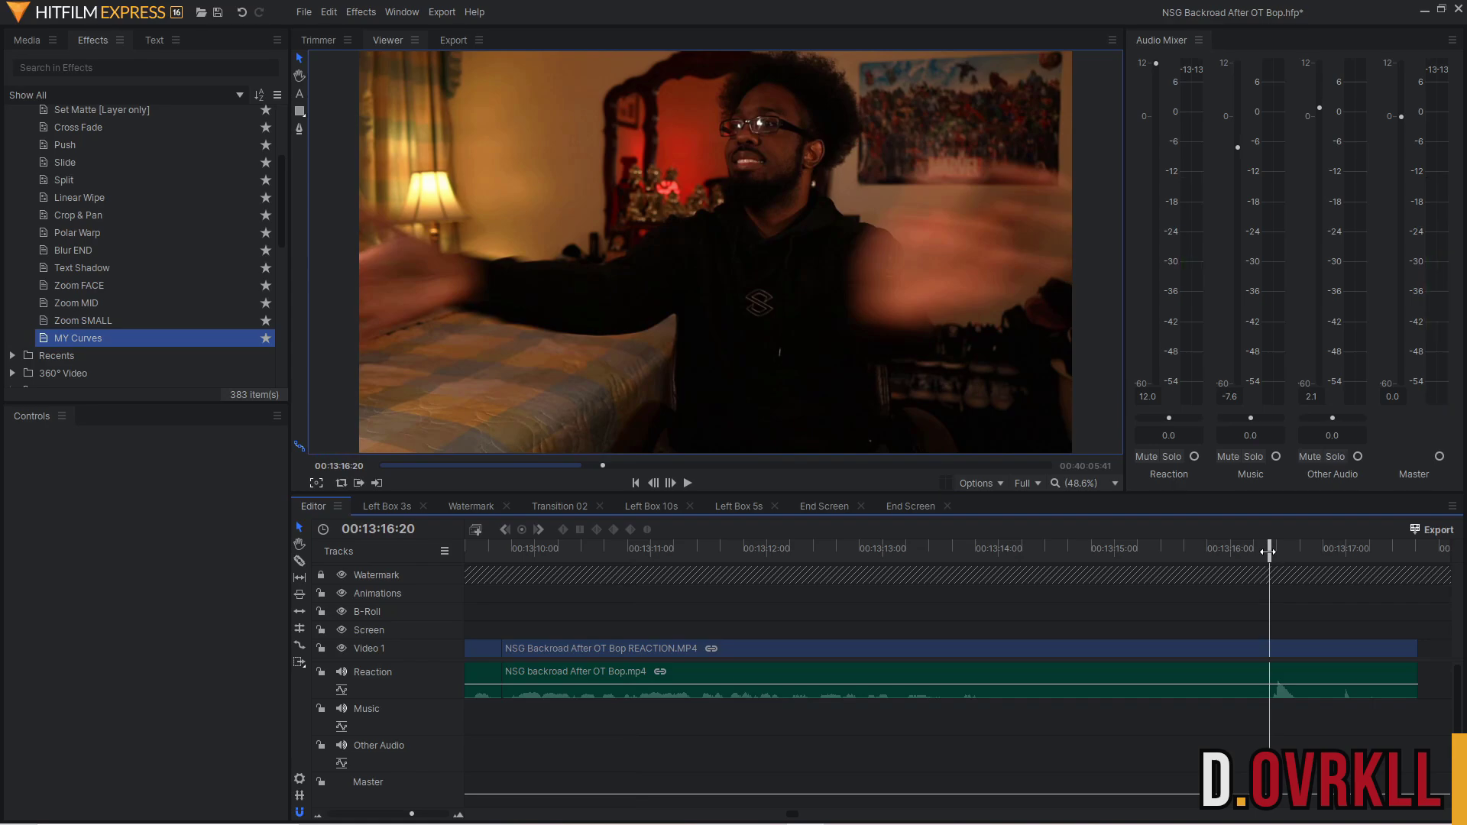
{"action": "left_click_drag", "start_coordinate": [1268, 551], "coordinate": [1274, 550]}
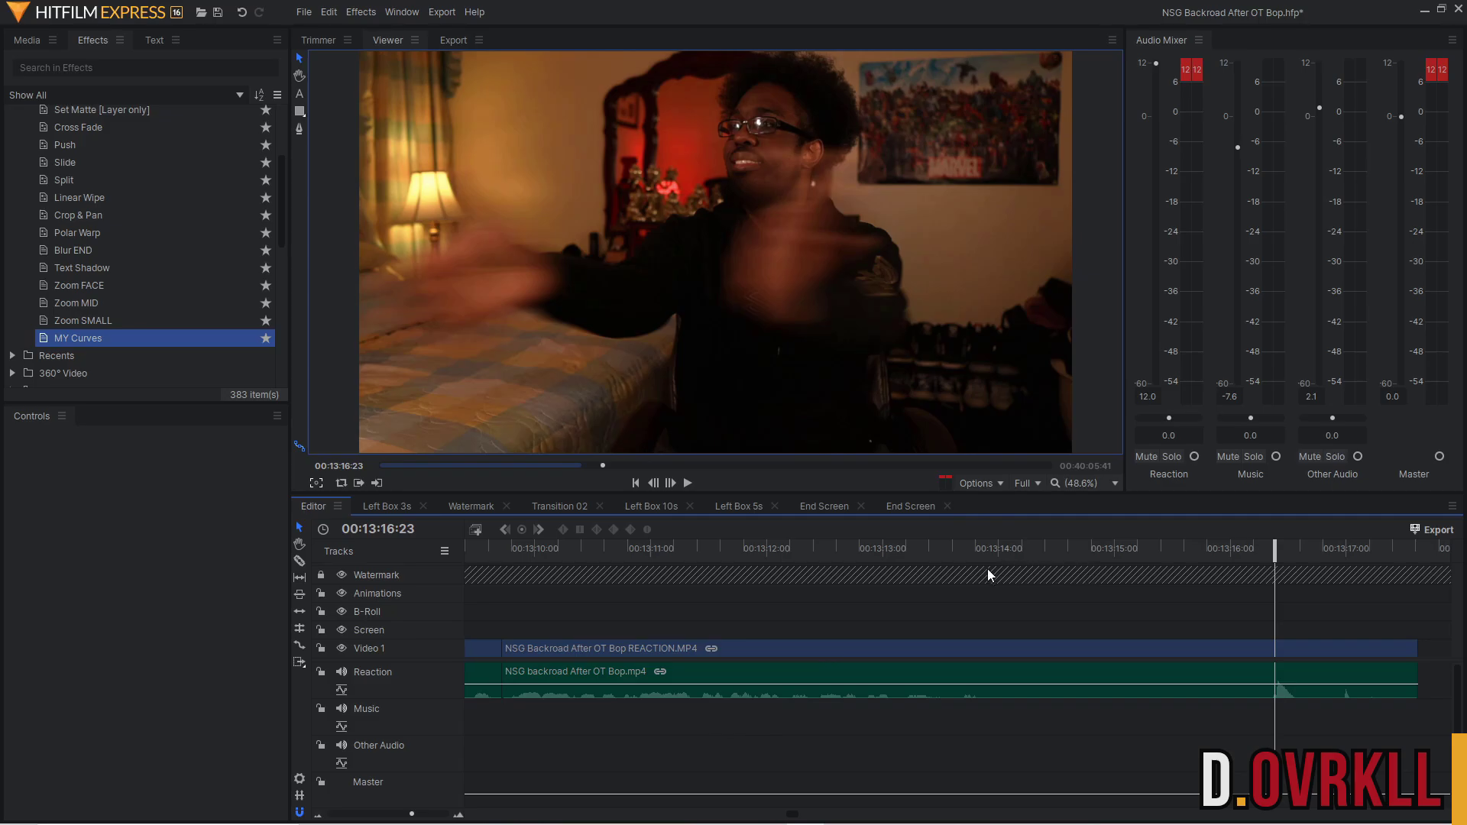
Split the last reaction clip at 00:13:15:09, before the clap, and delete the video and audio after it.
{"action": "left_click_drag", "start_coordinate": [994, 551], "coordinate": [1131, 551]}
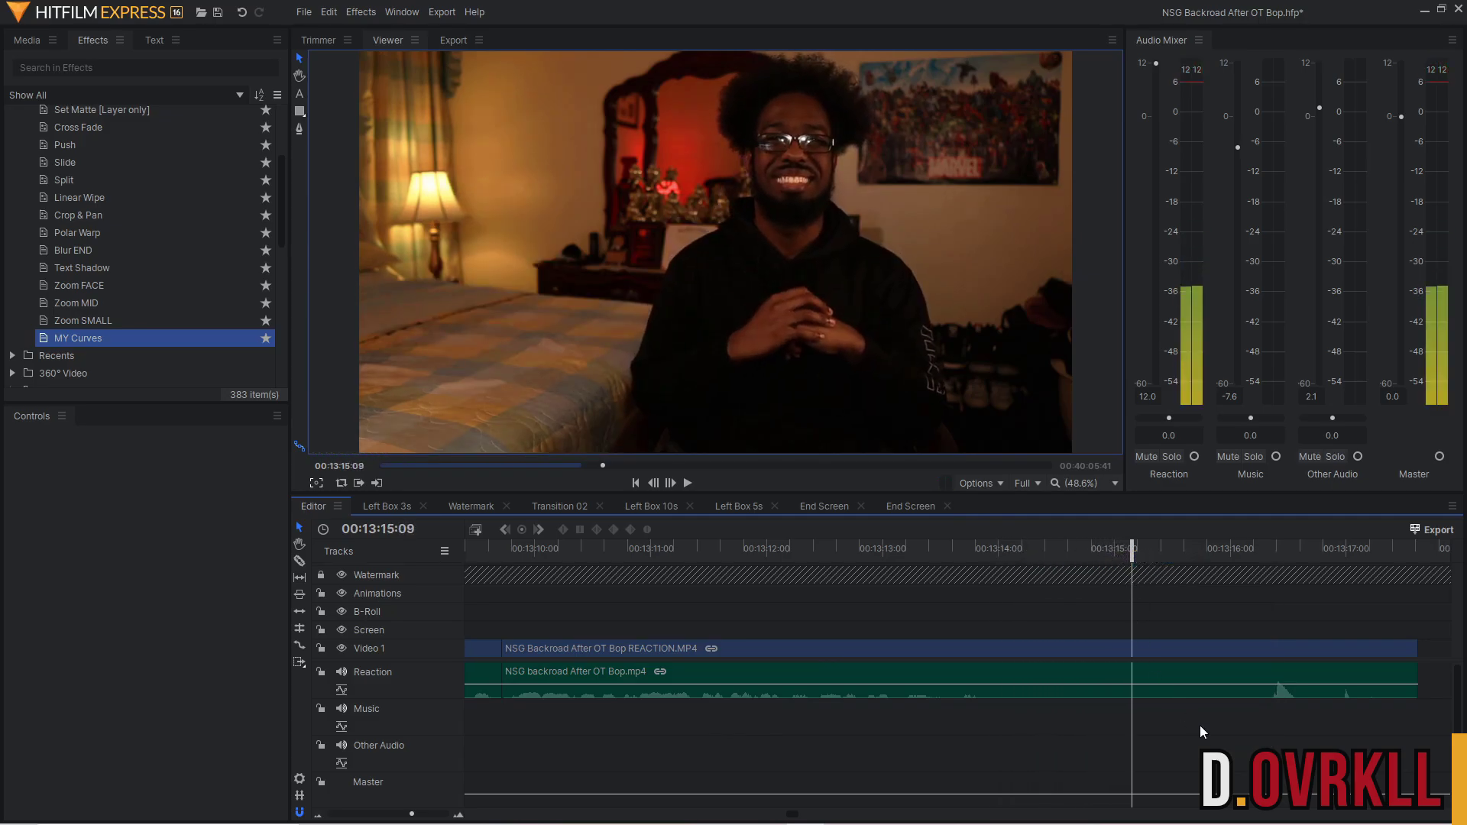
{"action": "left_click", "coordinate": [1190, 692]}
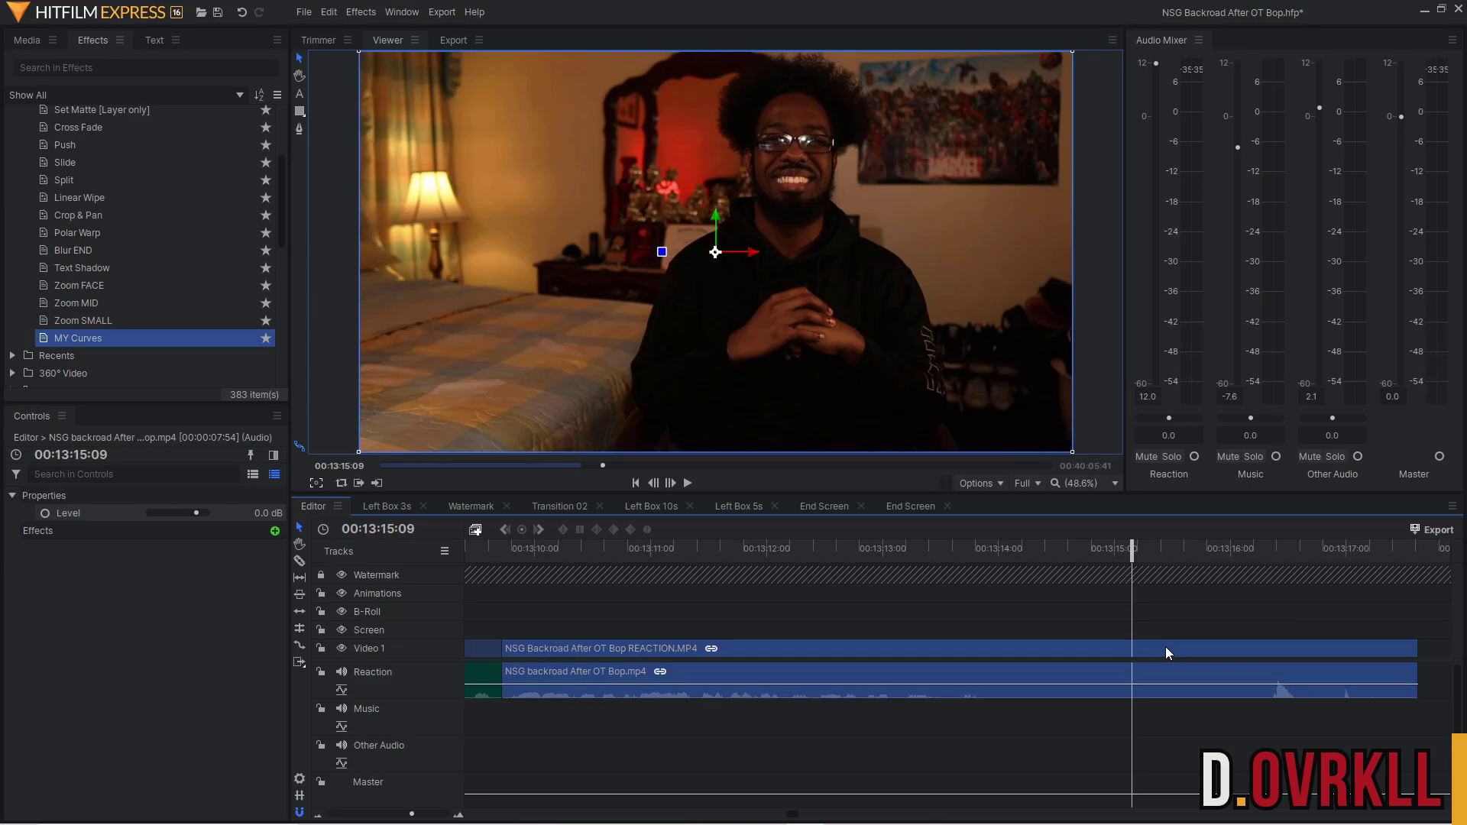
{"action": "key", "text": "ctrl+shift+d"}
{"action": "key", "text": "Delete"}
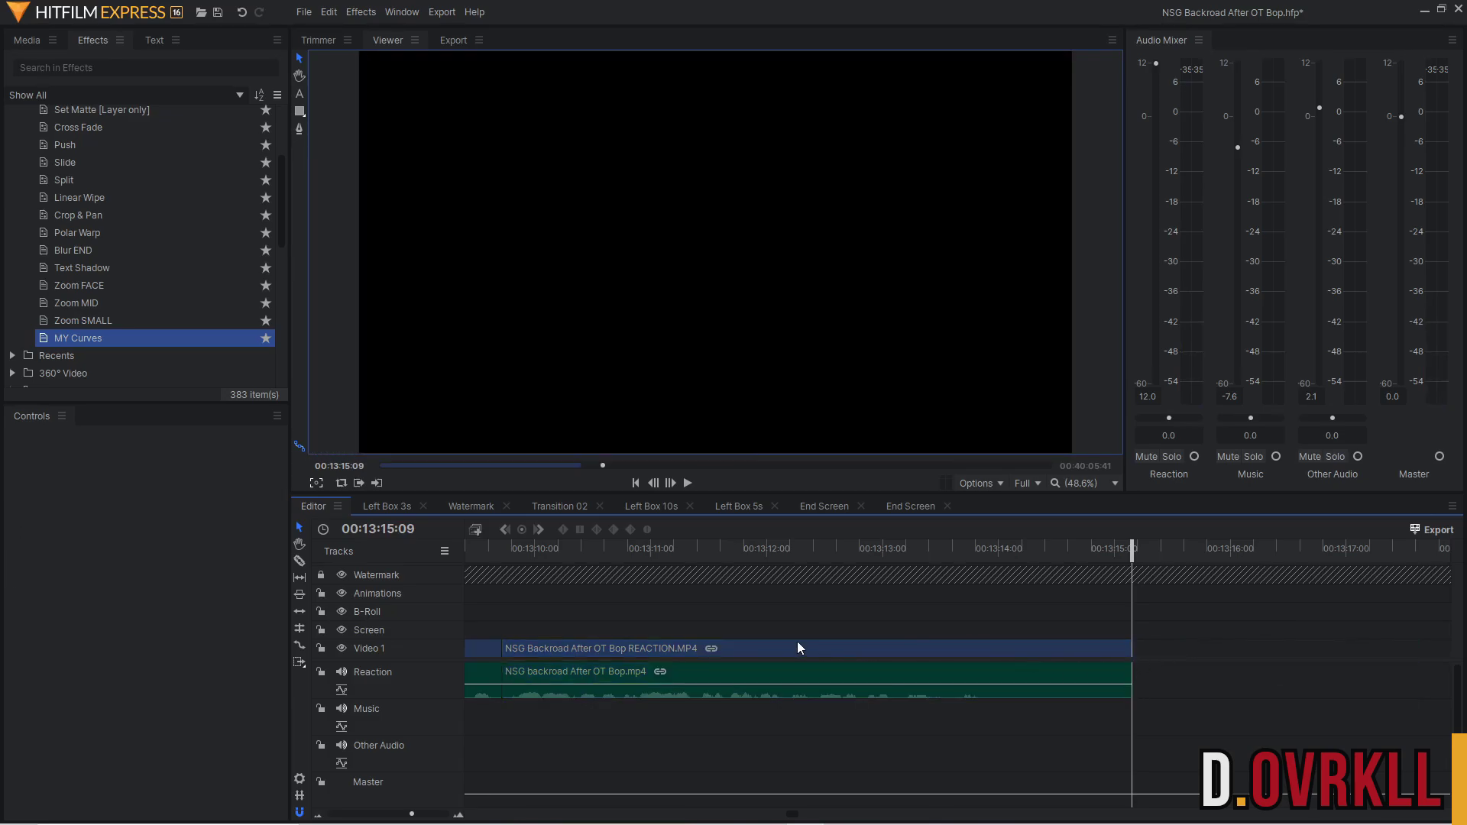
Look over the trimmed timeline and play the screen recording section around 00:07:03:52 and its ending near 00:08:57:27.
{"action": "scroll", "coordinate": [798, 631], "scroll_direction": "down", "scroll_amount": 5}
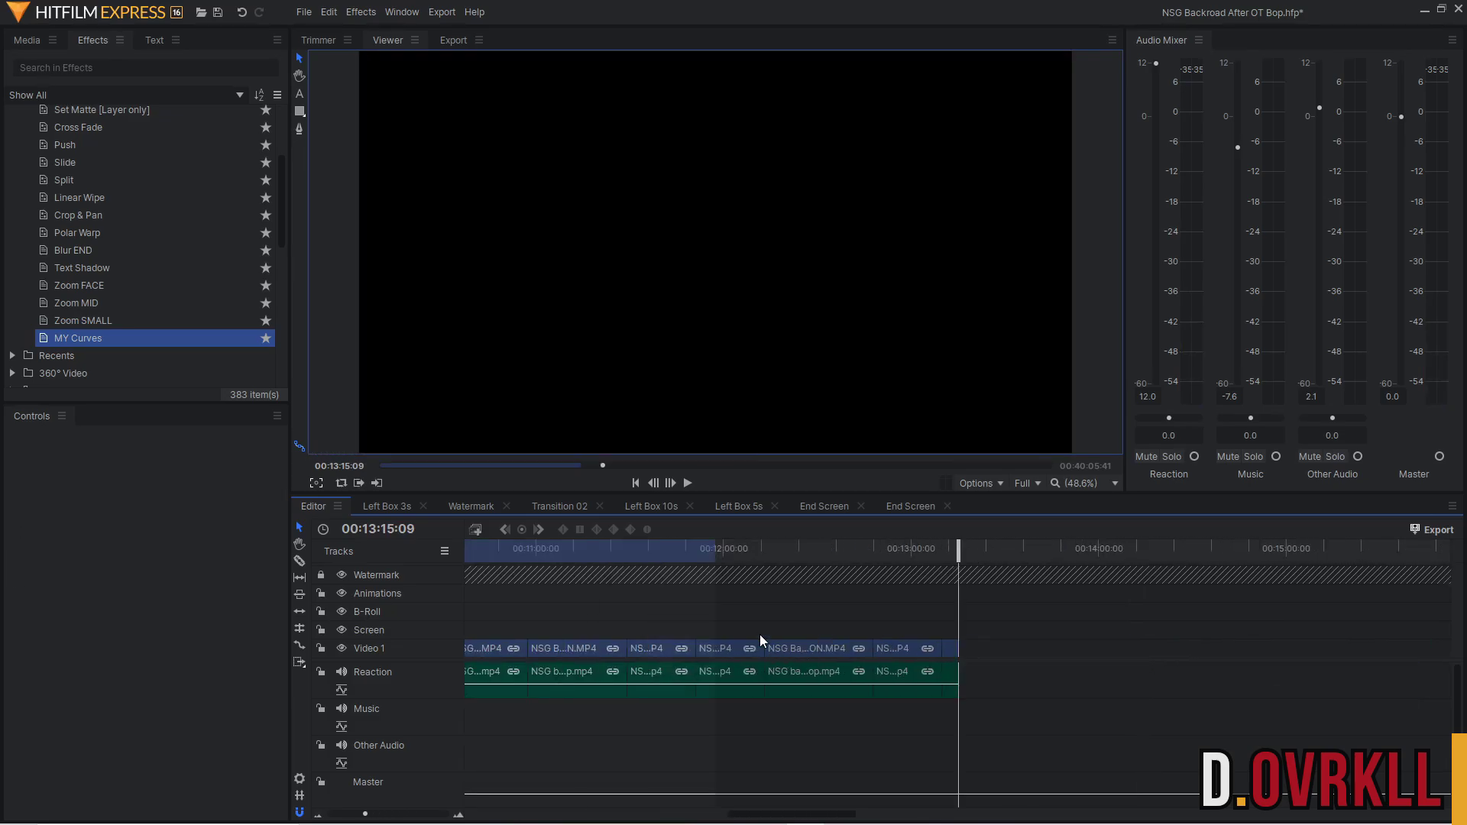
{"action": "scroll", "coordinate": [759, 634], "scroll_direction": "down", "scroll_amount": 3}
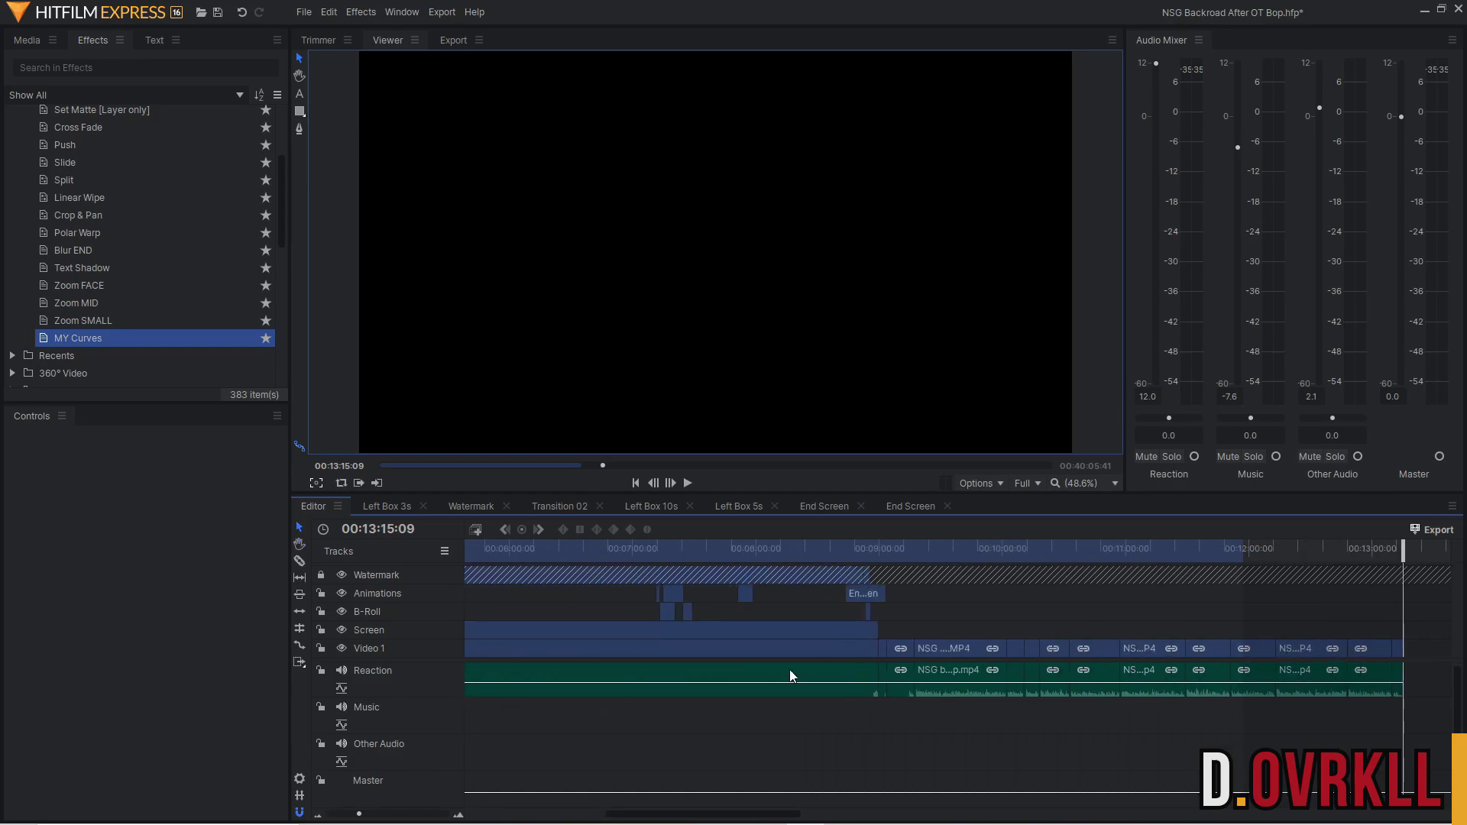
{"action": "left_click_drag", "start_coordinate": [790, 669], "coordinate": [1030, 712]}
{"action": "scroll", "coordinate": [1143, 702], "scroll_direction": "down", "scroll_amount": 2}
{"action": "left_click_drag", "start_coordinate": [795, 695], "coordinate": [860, 709]}
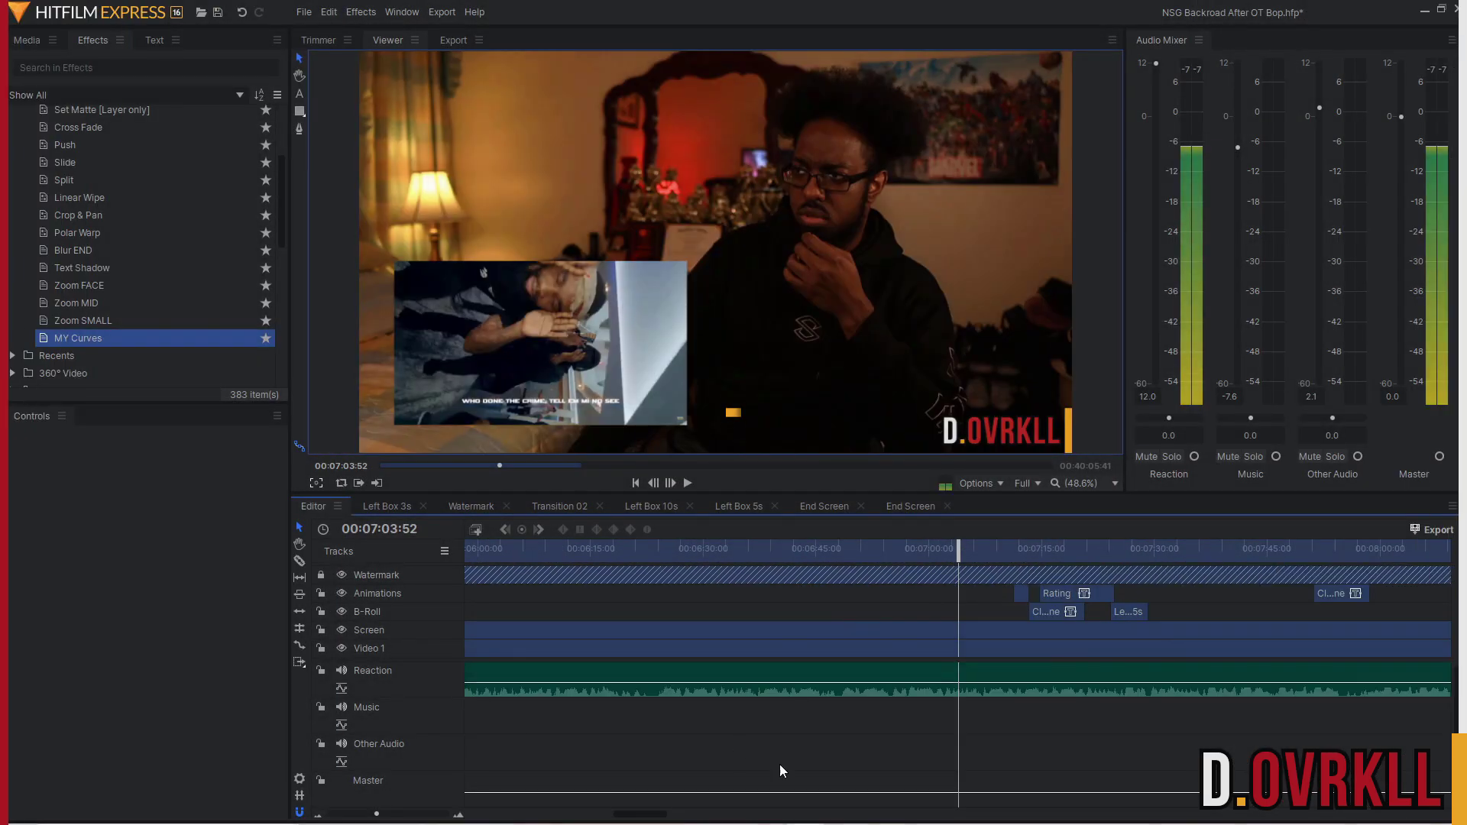
{"action": "left_click", "coordinate": [602, 589]}
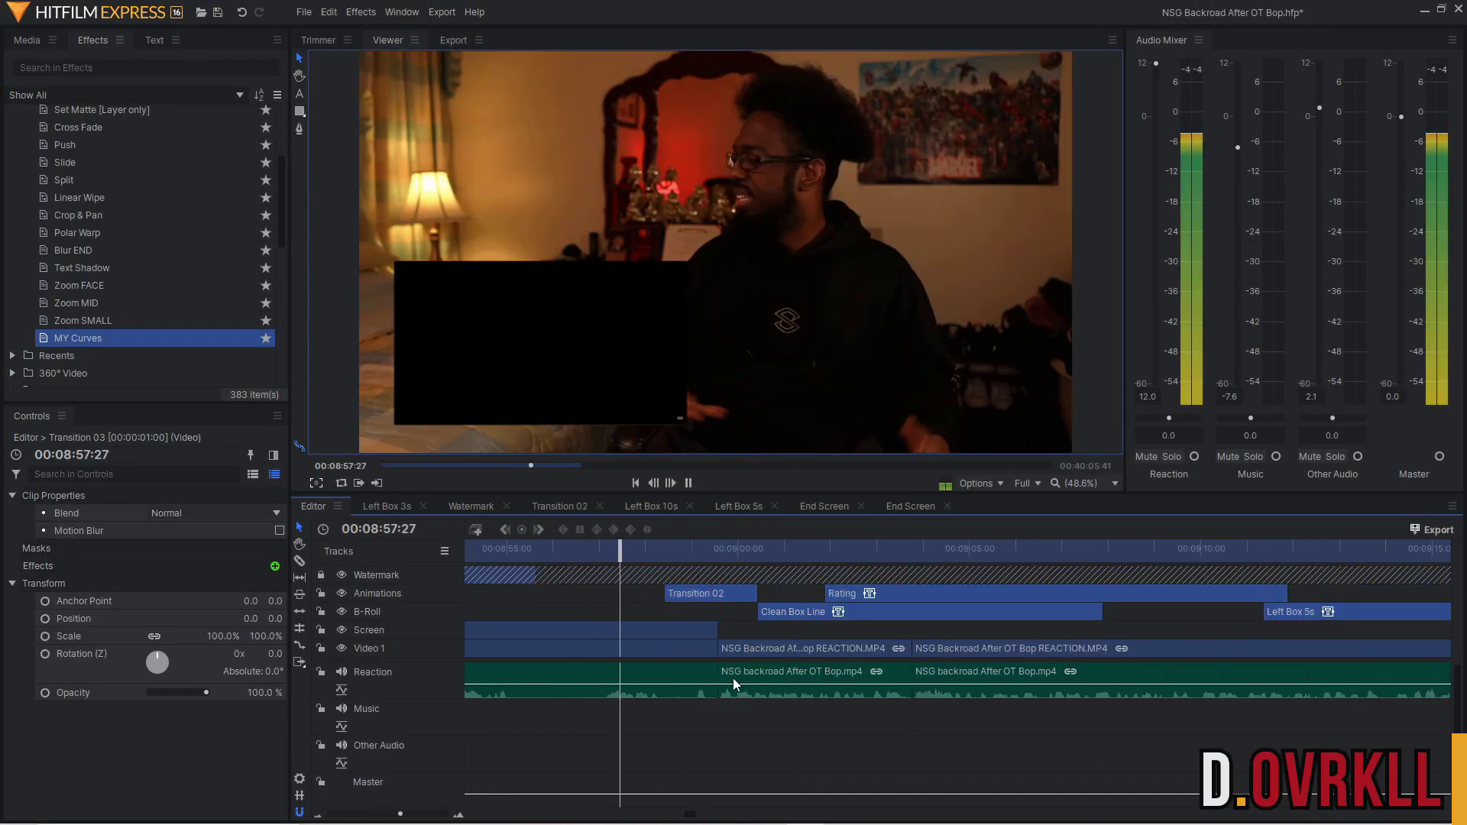
Lock the Animations track and select the reaction clip on Video 1 beneath the Rating animation.
{"action": "left_click", "coordinate": [733, 683]}
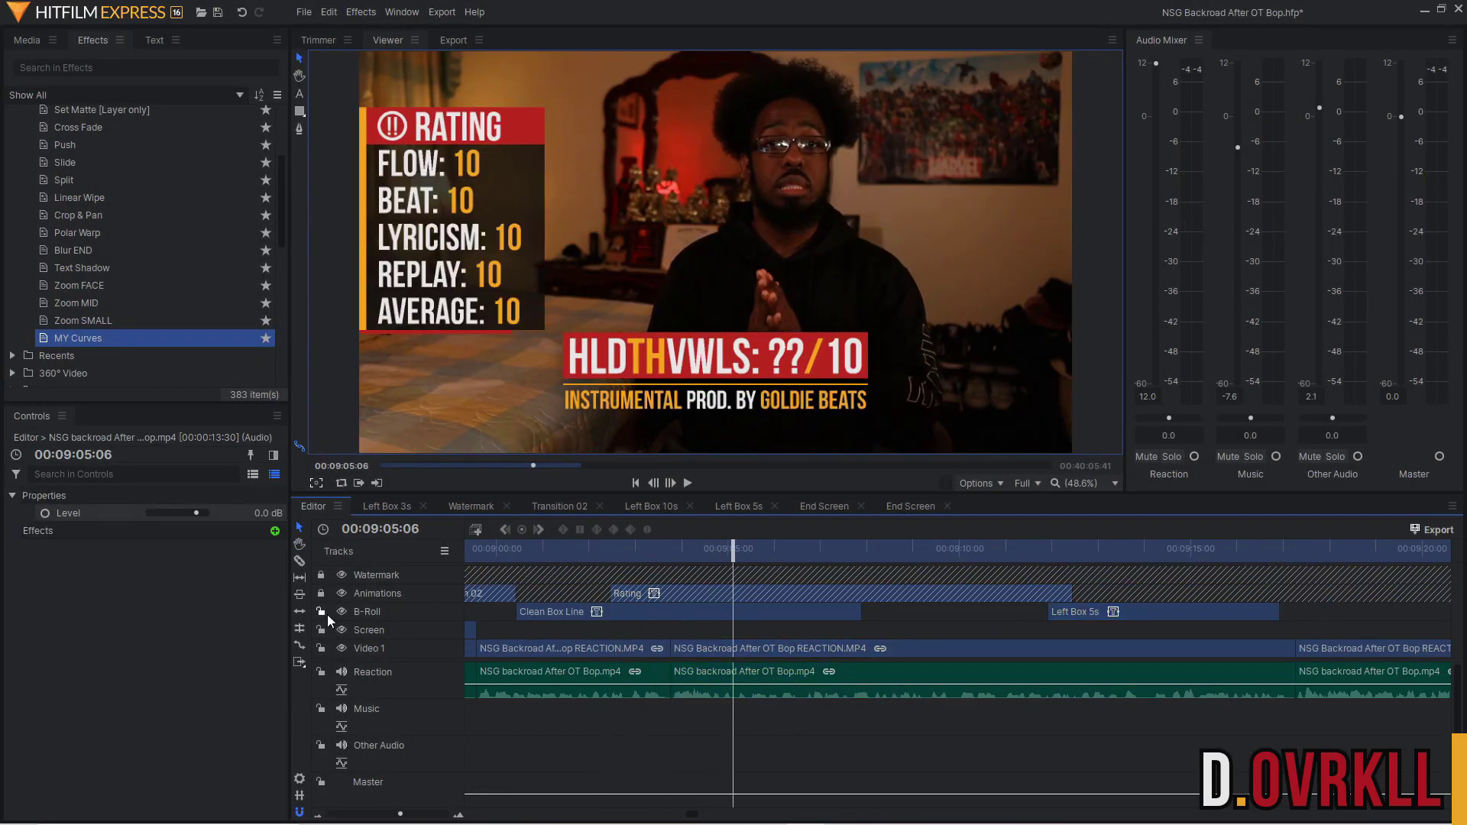
{"action": "left_click", "coordinate": [967, 646]}
{"action": "scroll", "coordinate": [967, 646], "scroll_direction": "up", "scroll_amount": 3}
{"action": "key", "text": "space"}
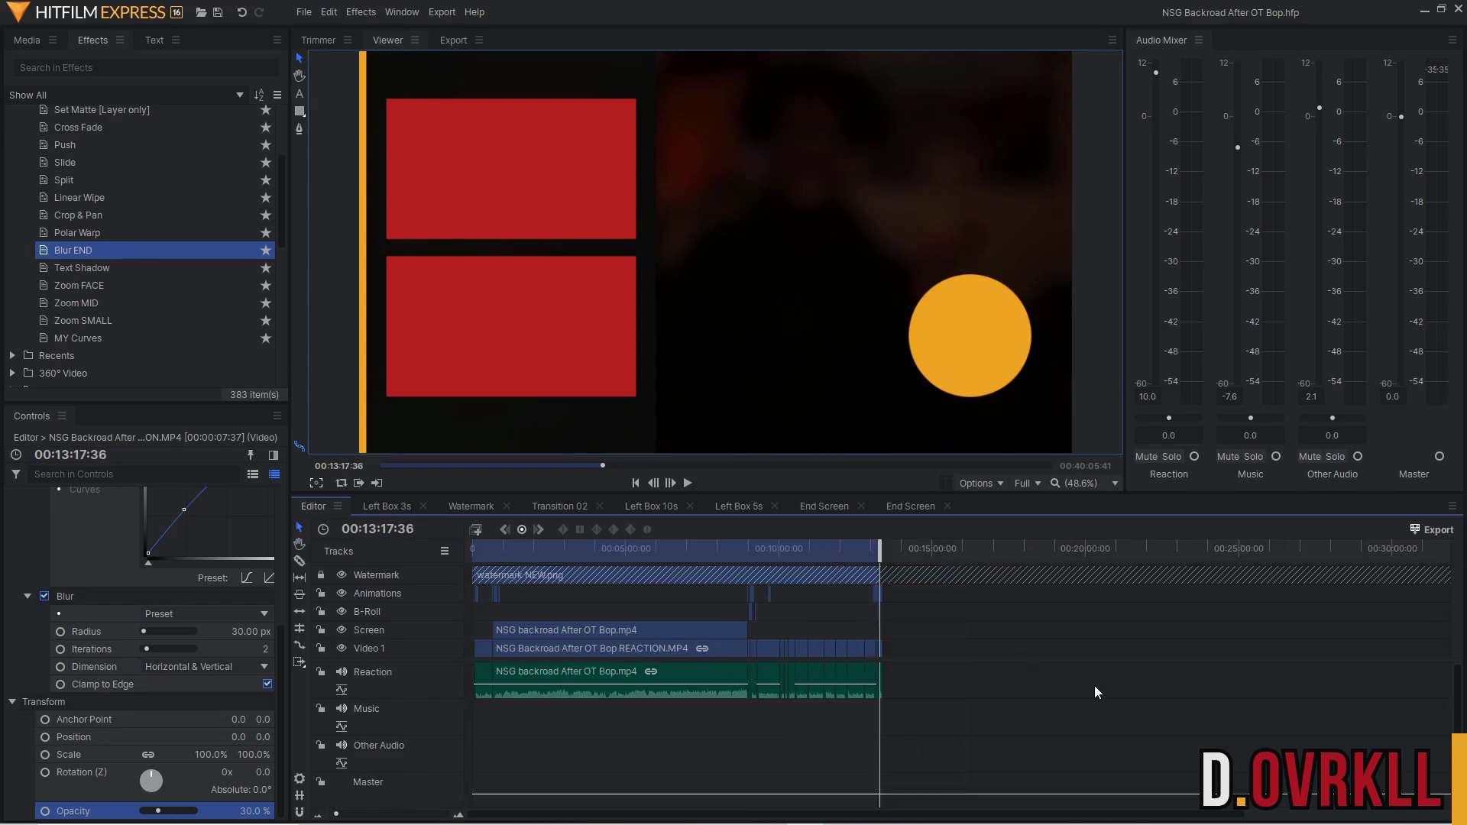
Return to the timeline's start, move the playhead to 00:00:04:08 and examine the opening transitions, boxes and clips.
{"action": "left_click", "coordinate": [635, 482]}
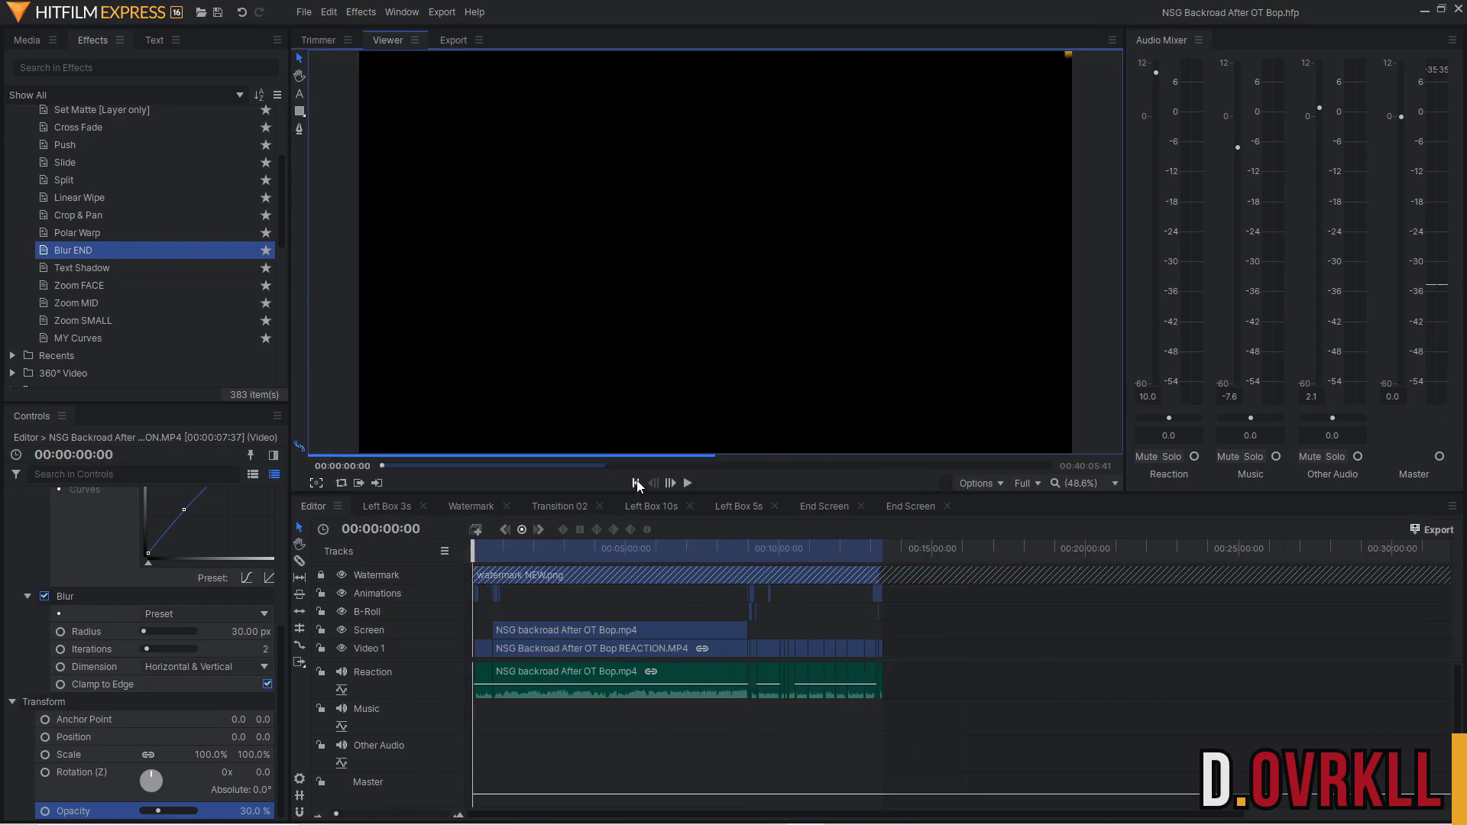
{"action": "scroll", "coordinate": [512, 734], "scroll_direction": "up", "scroll_amount": 5}
{"action": "scroll", "coordinate": [541, 712], "scroll_direction": "up", "scroll_amount": 4}
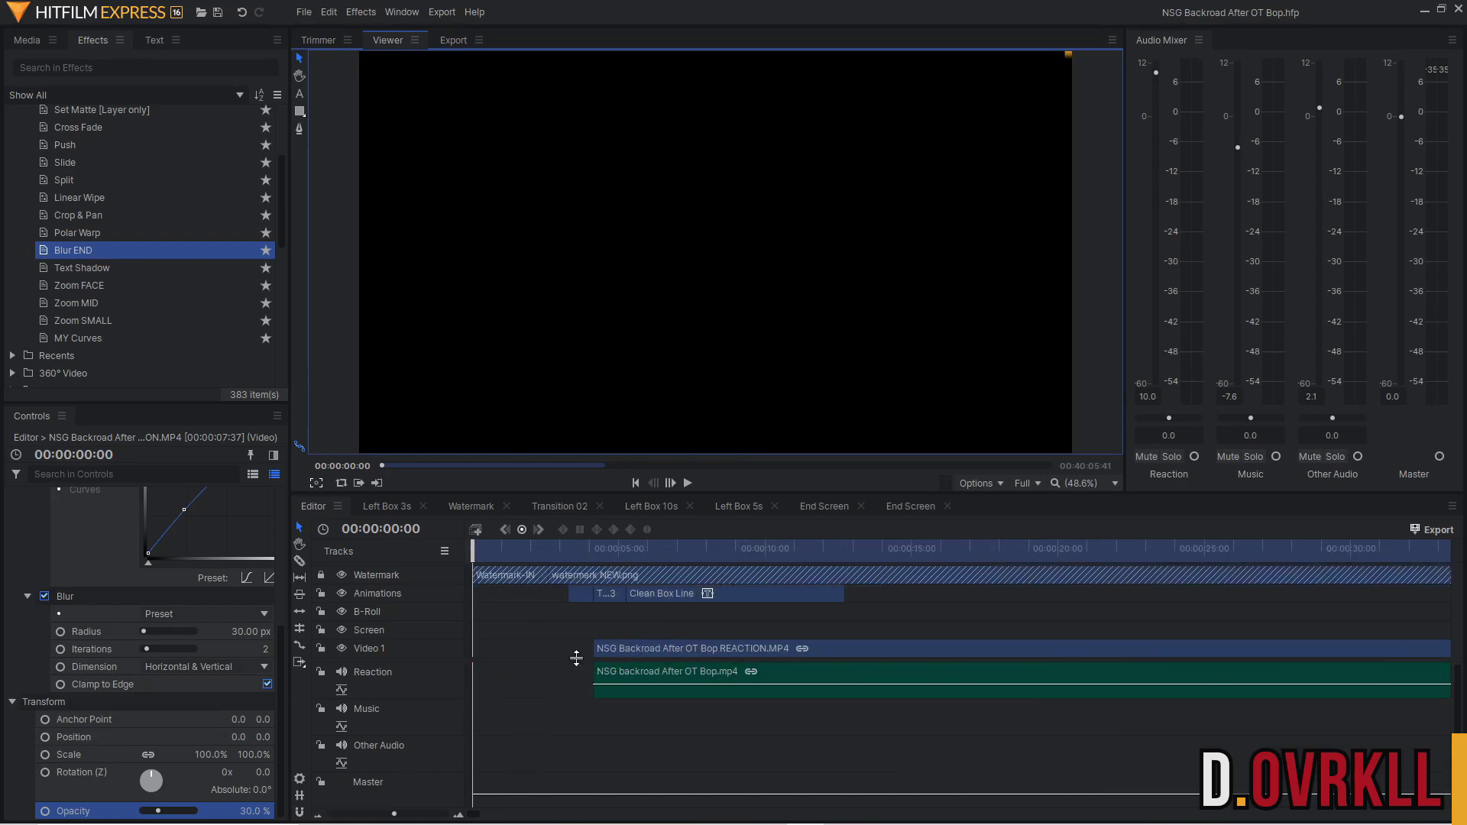
{"action": "left_click", "coordinate": [554, 550]}
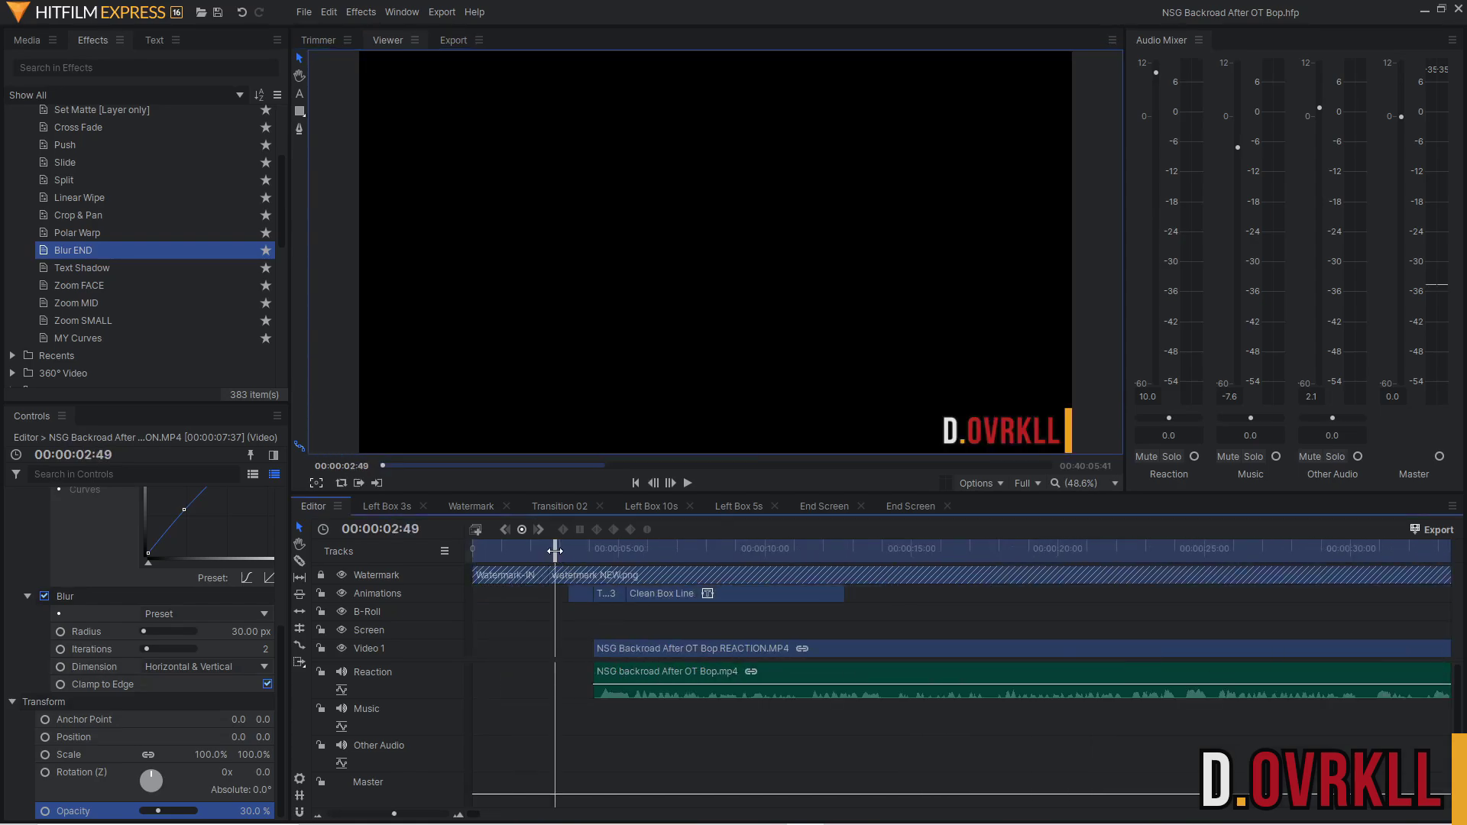
{"action": "scroll", "coordinate": [644, 580], "scroll_direction": "up", "scroll_amount": 3}
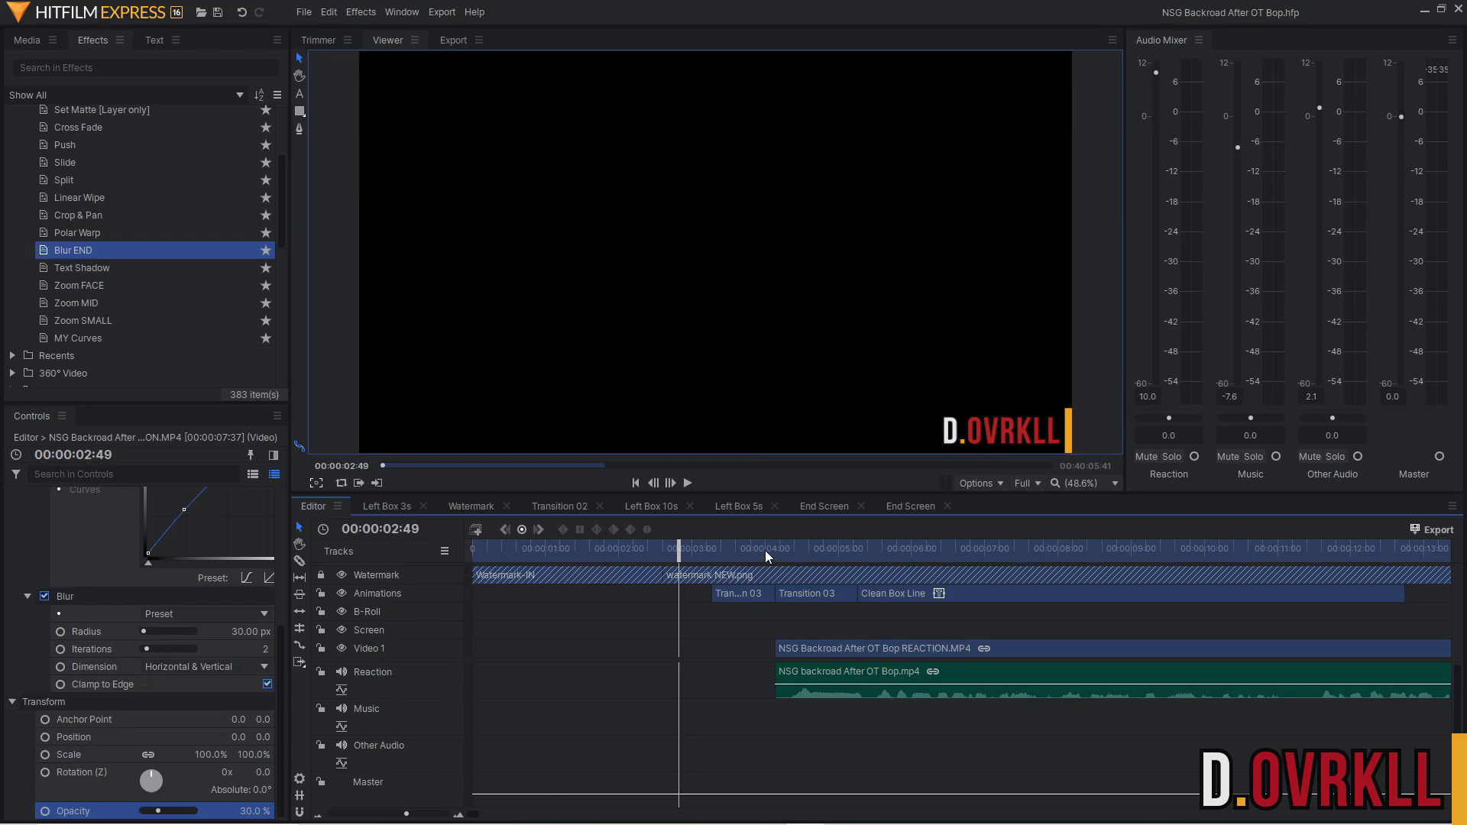
{"action": "left_click_drag", "start_coordinate": [764, 545], "coordinate": [775, 544]}
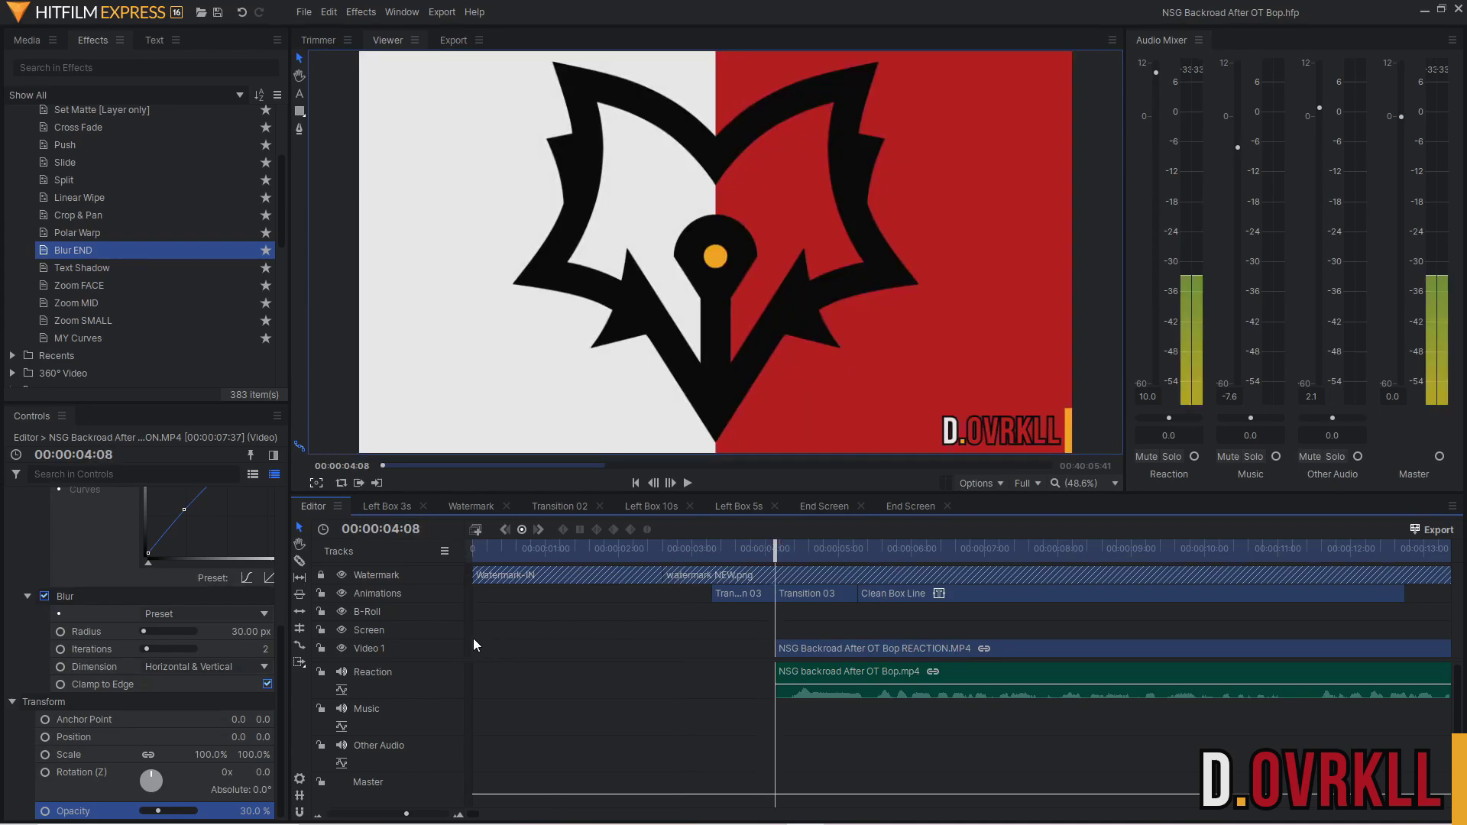
{"action": "scroll", "coordinate": [905, 719], "scroll_direction": "down", "scroll_amount": 3}
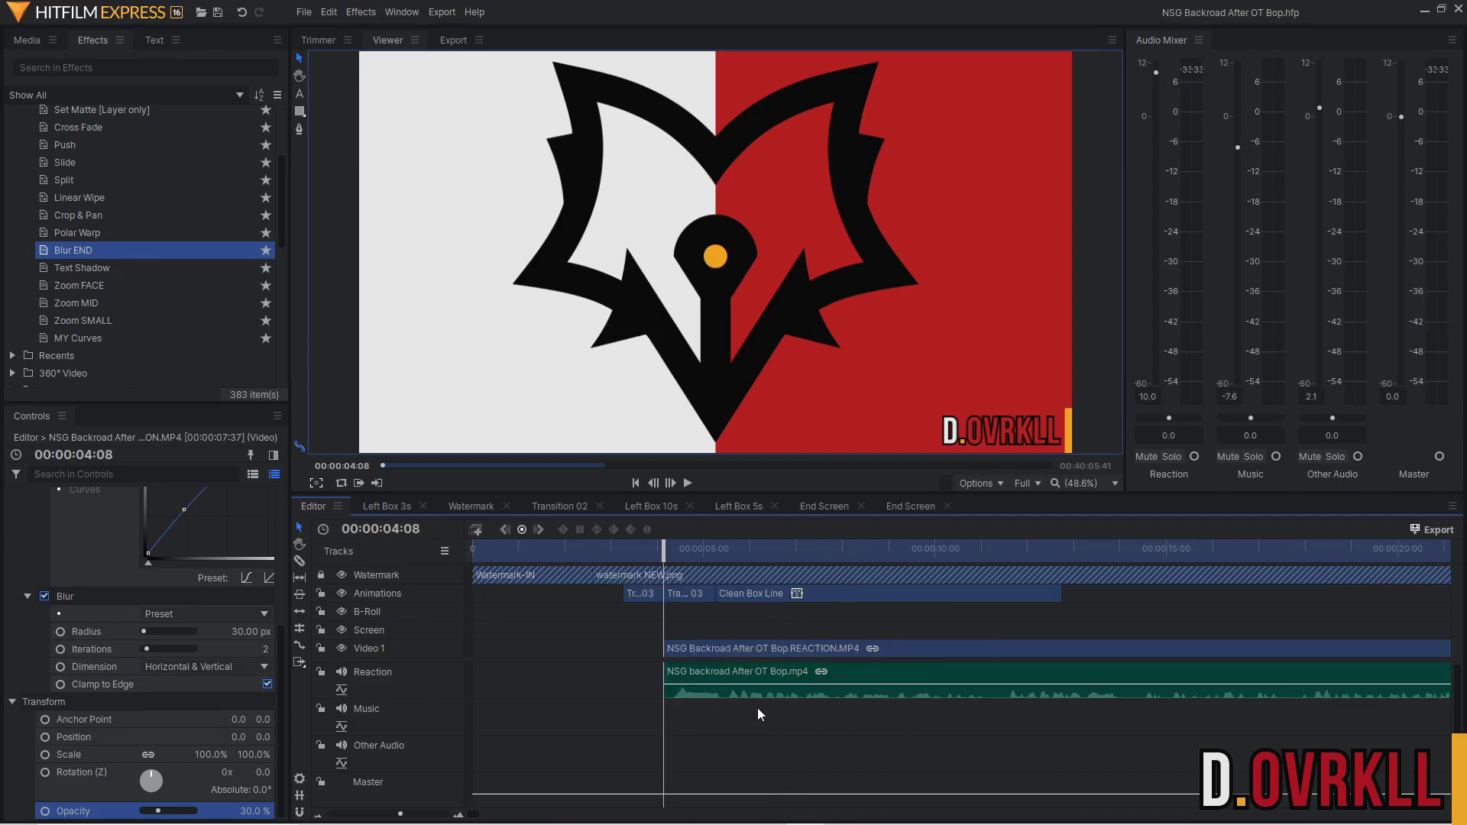
{"action": "scroll", "coordinate": [758, 713], "scroll_direction": "down", "scroll_amount": 3}
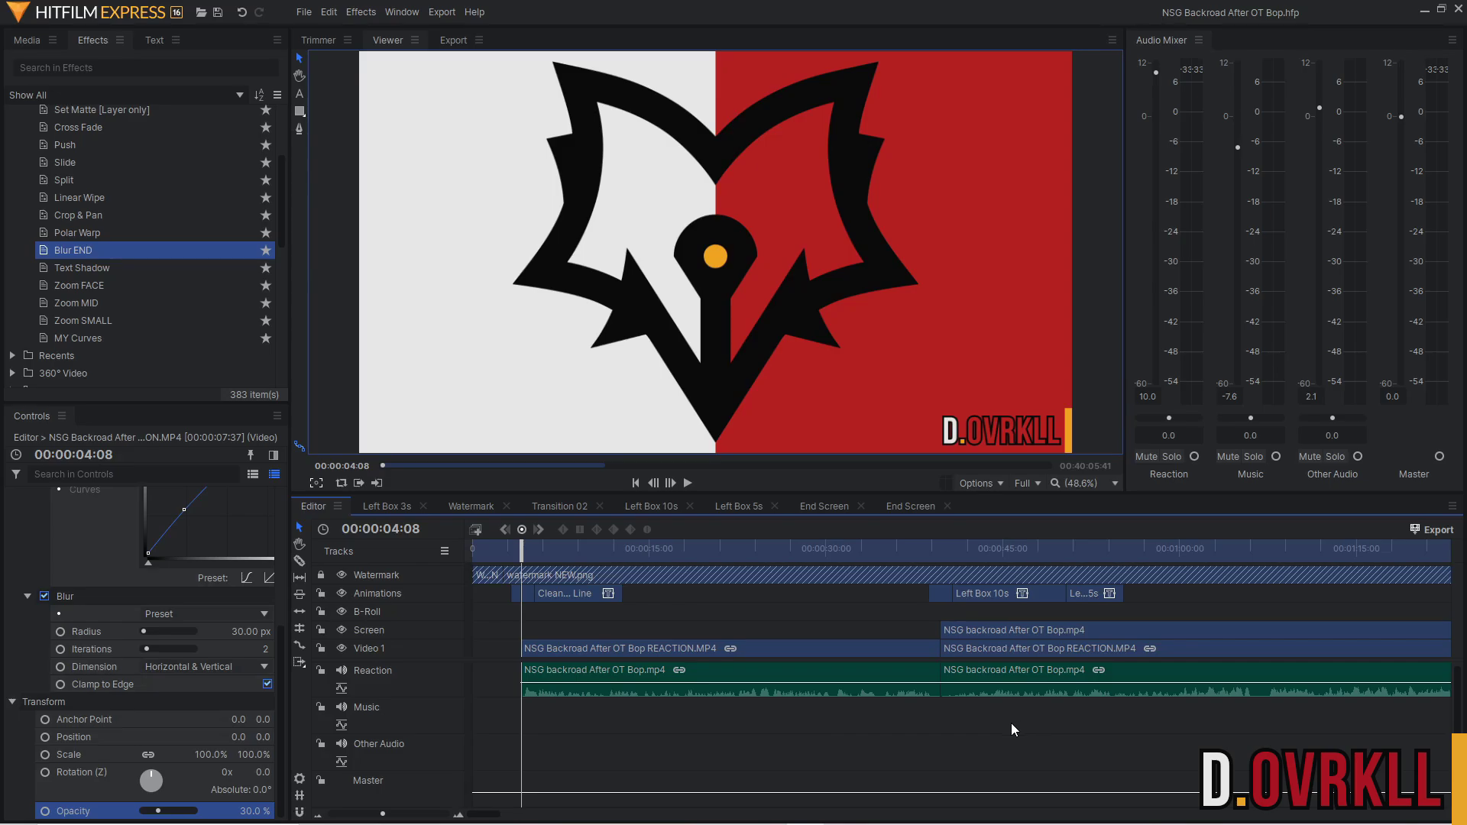
{"action": "scroll", "coordinate": [1011, 722], "scroll_direction": "down", "scroll_amount": 2}
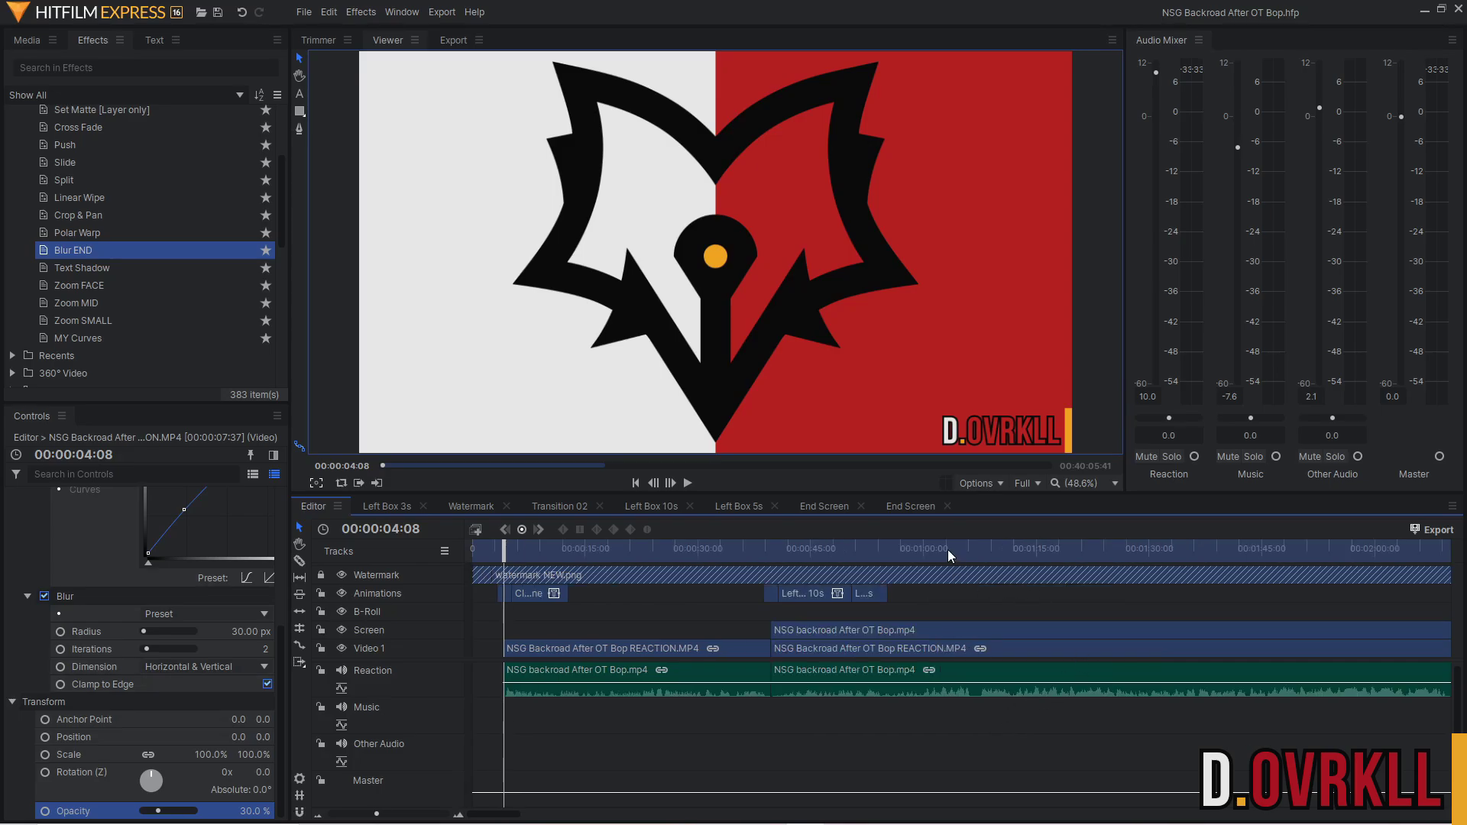
Place 12_BETTER_145.mp3 from the Ellis folder on the Music track and set its level to -13.0 dB.
{"action": "left_click", "coordinate": [26, 39]}
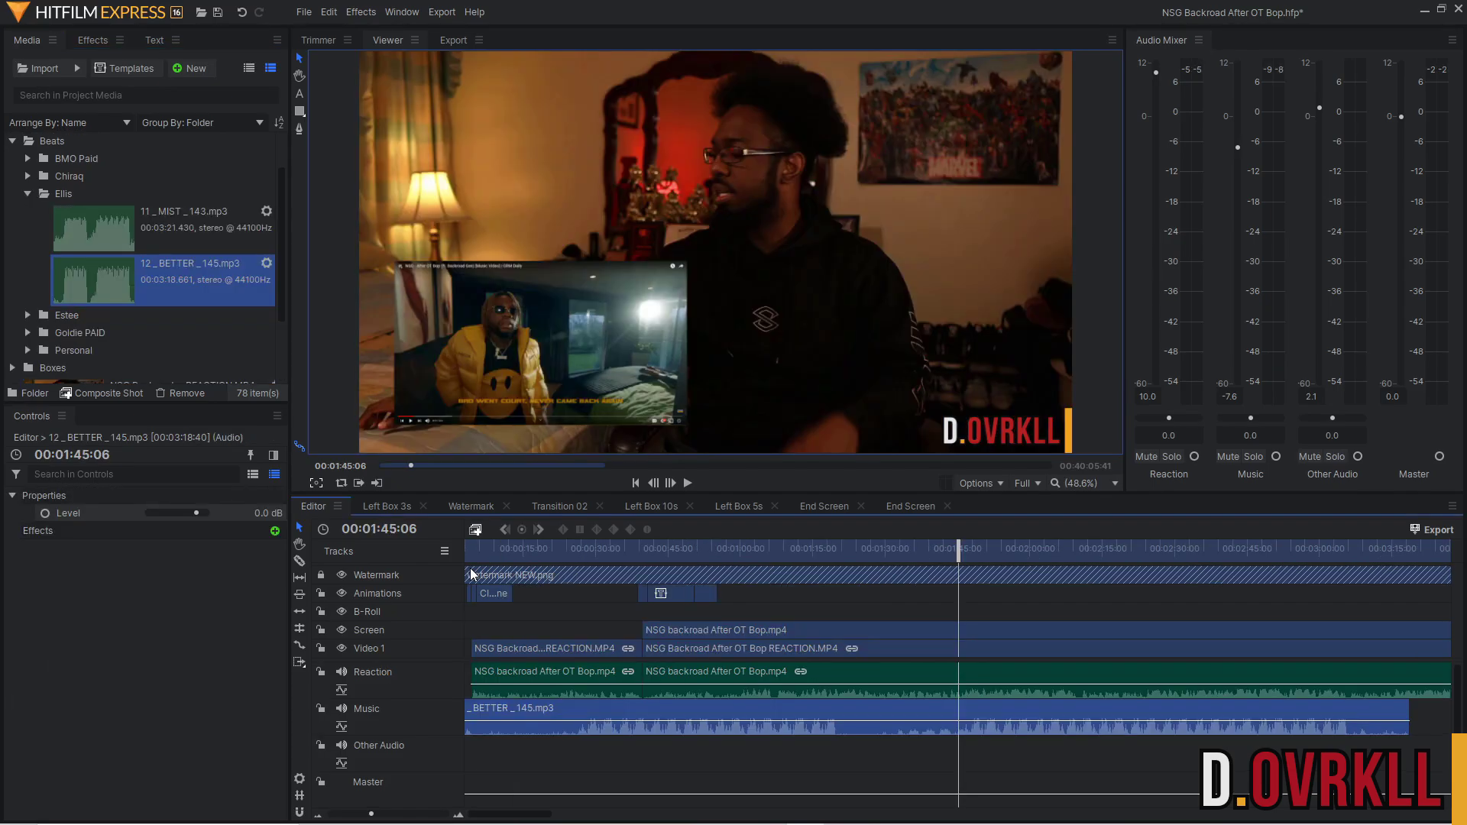
{"action": "left_click_drag", "start_coordinate": [261, 512], "coordinate": [226, 512]}
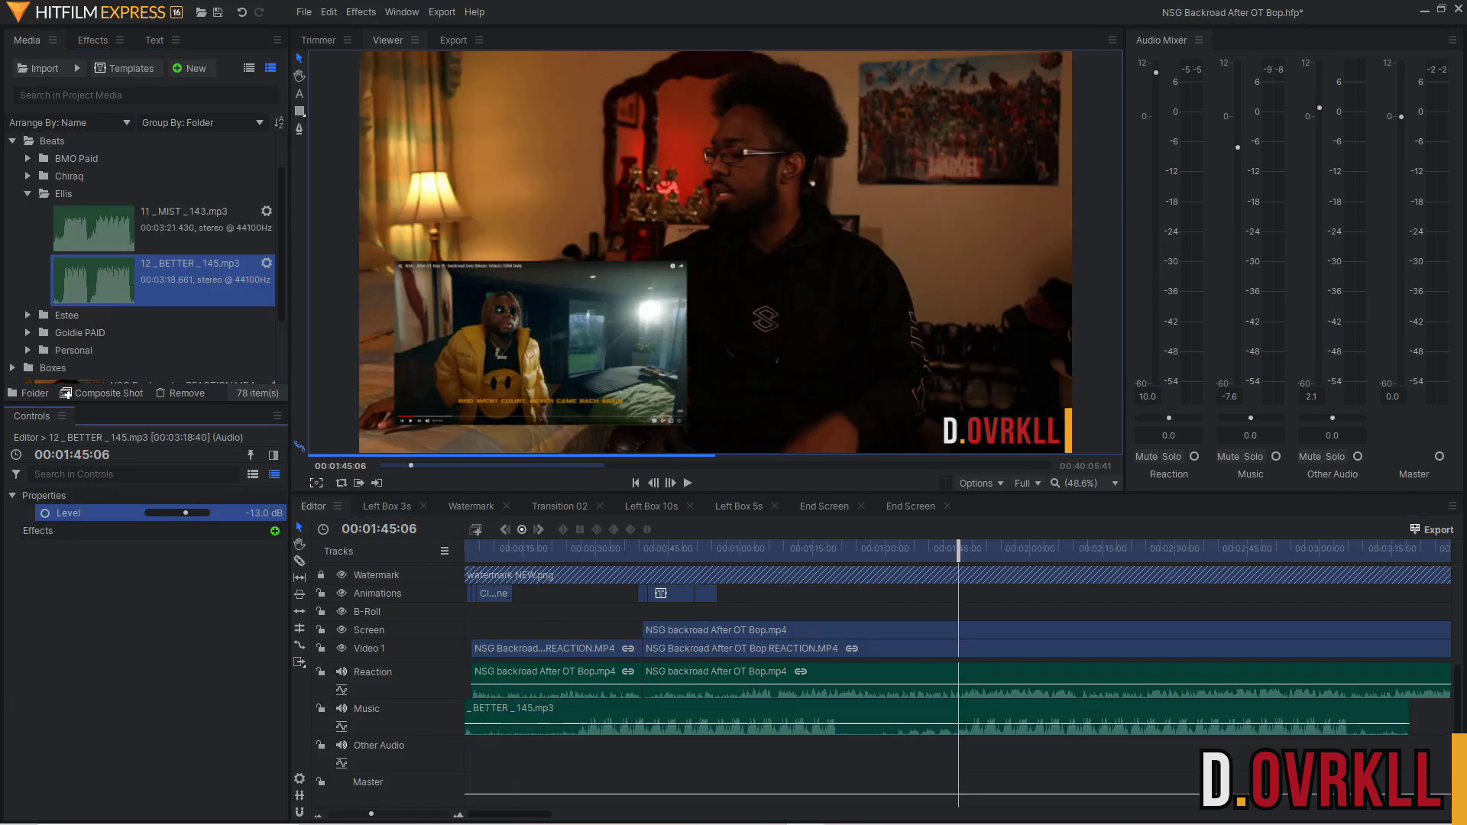
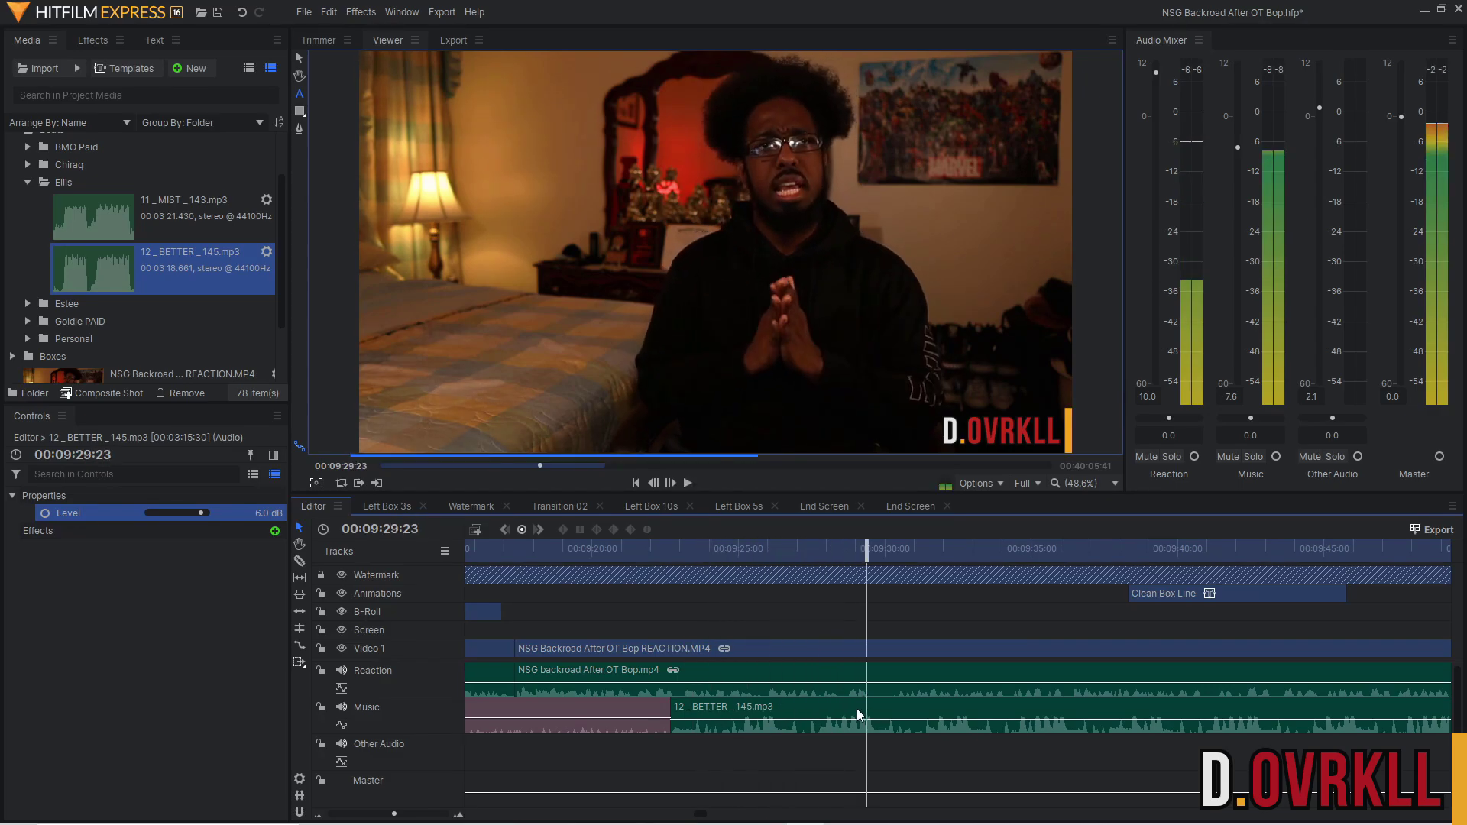
Add a Cross Fade between the two 12_BETTER_145.mp3 clips on the Music track and play the transition from about 00:09:20.
{"action": "left_click", "coordinate": [856, 708]}
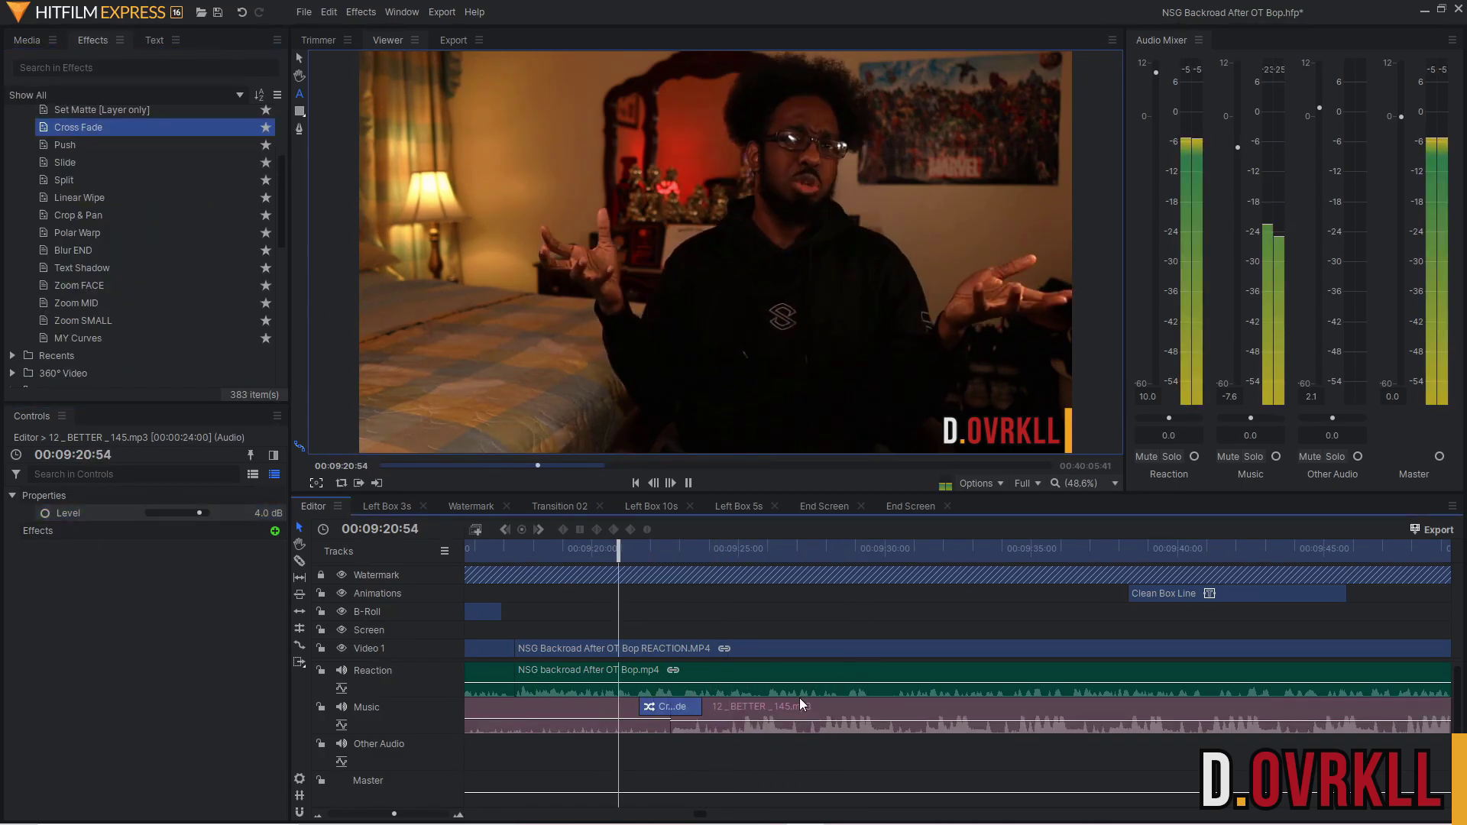
{"action": "key", "text": "space"}
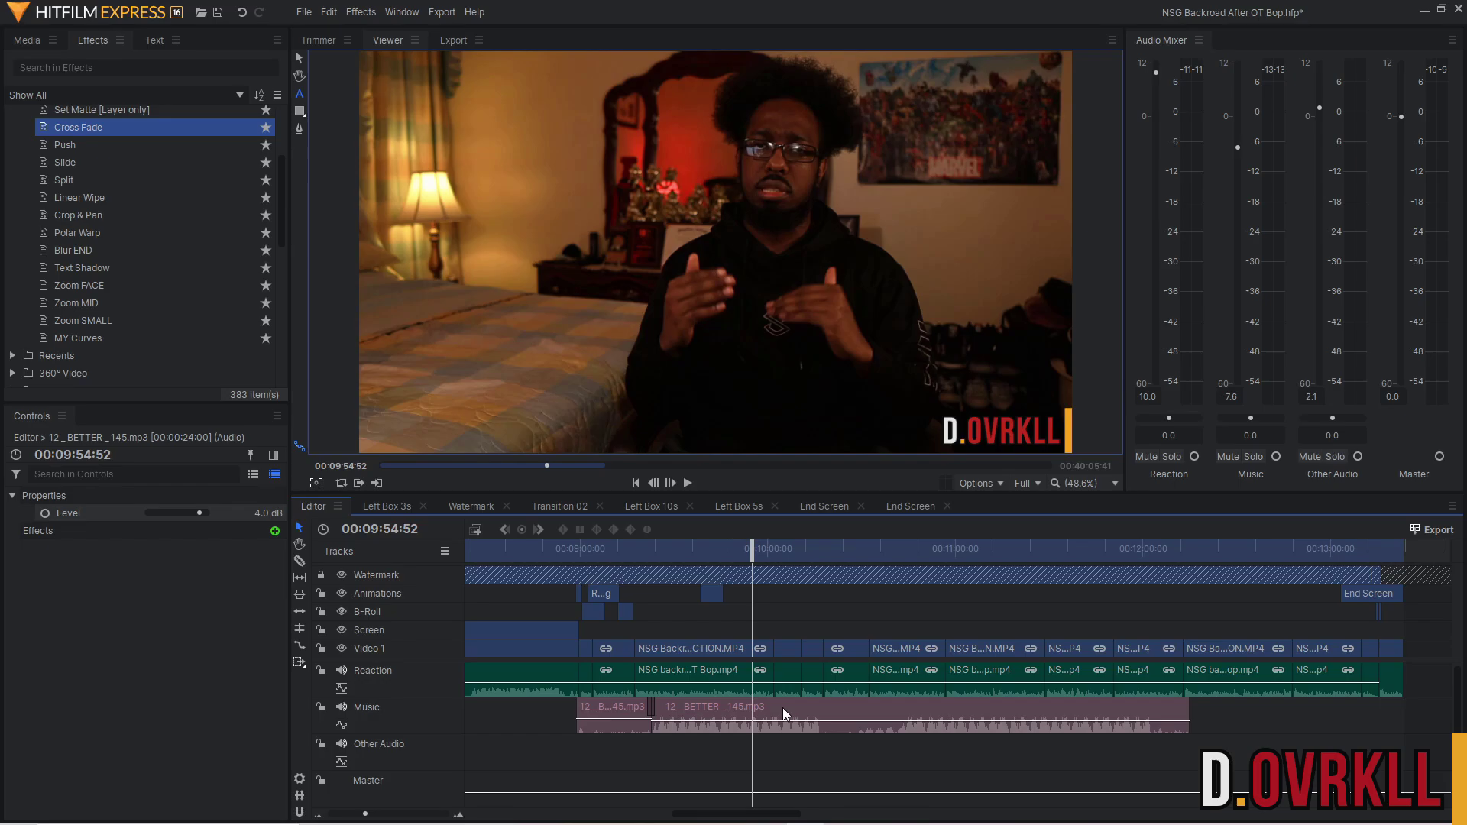
Place a copy of 12_BETTER_145.mp3 on the Other Audio track, starting at about 00:11:57 beneath the Music clip.
{"action": "left_click", "coordinate": [783, 709]}
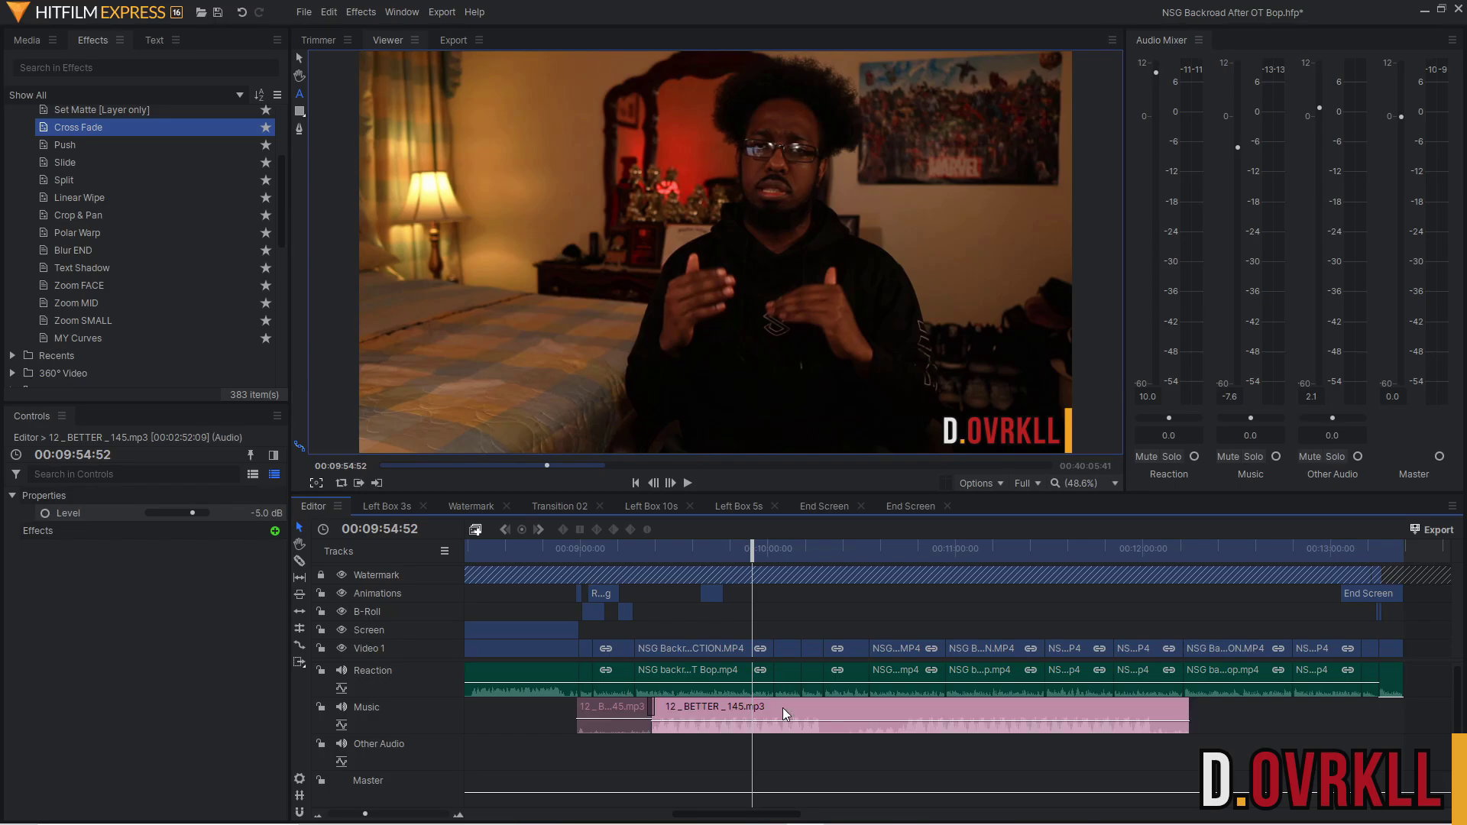
{"action": "left_click", "coordinate": [773, 743]}
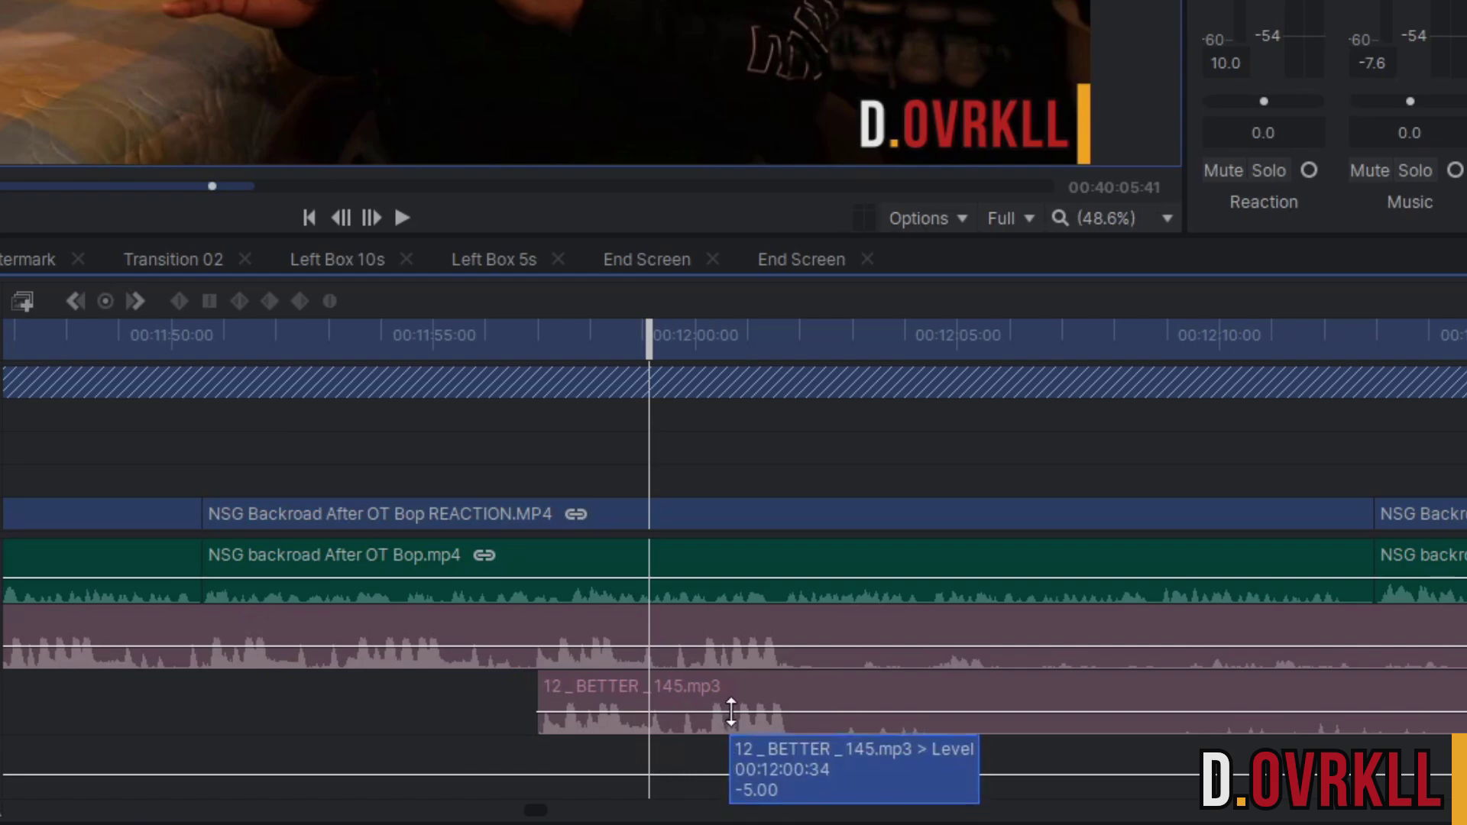
Play the overlapping 12_BETTER_145.mp3 clips on Music and Other Audio from about 00:11:56:54 to compare their beats.
{"action": "scroll", "coordinate": [825, 666], "scroll_direction": "up", "scroll_amount": 3}
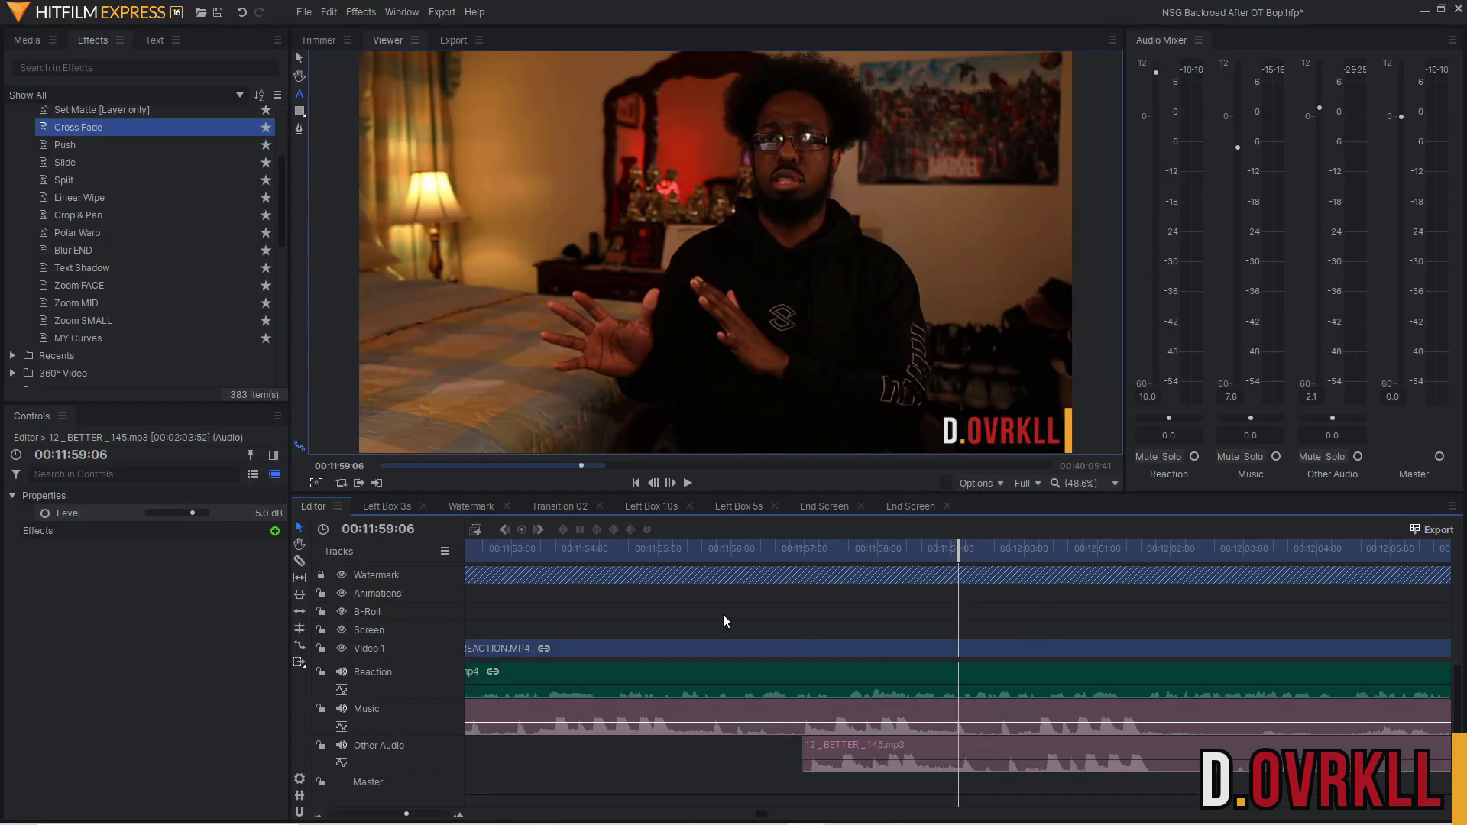
{"action": "left_click", "coordinate": [412, 705]}
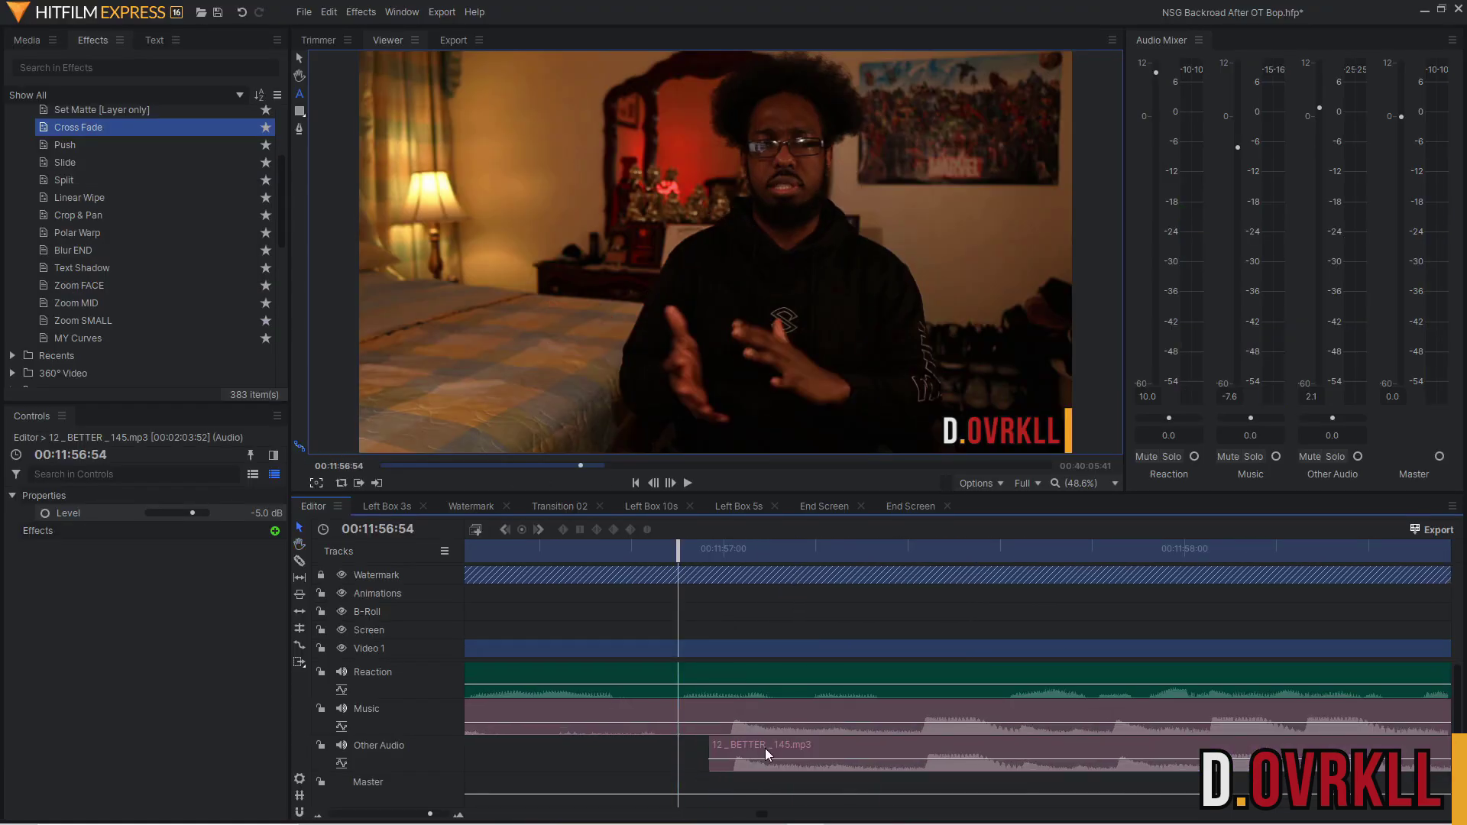
{"action": "key", "text": "space"}
{"action": "scroll", "coordinate": [1045, 789], "scroll_direction": "down", "scroll_amount": 3}
{"action": "scroll", "coordinate": [1045, 789], "scroll_direction": "up", "scroll_amount": 5}
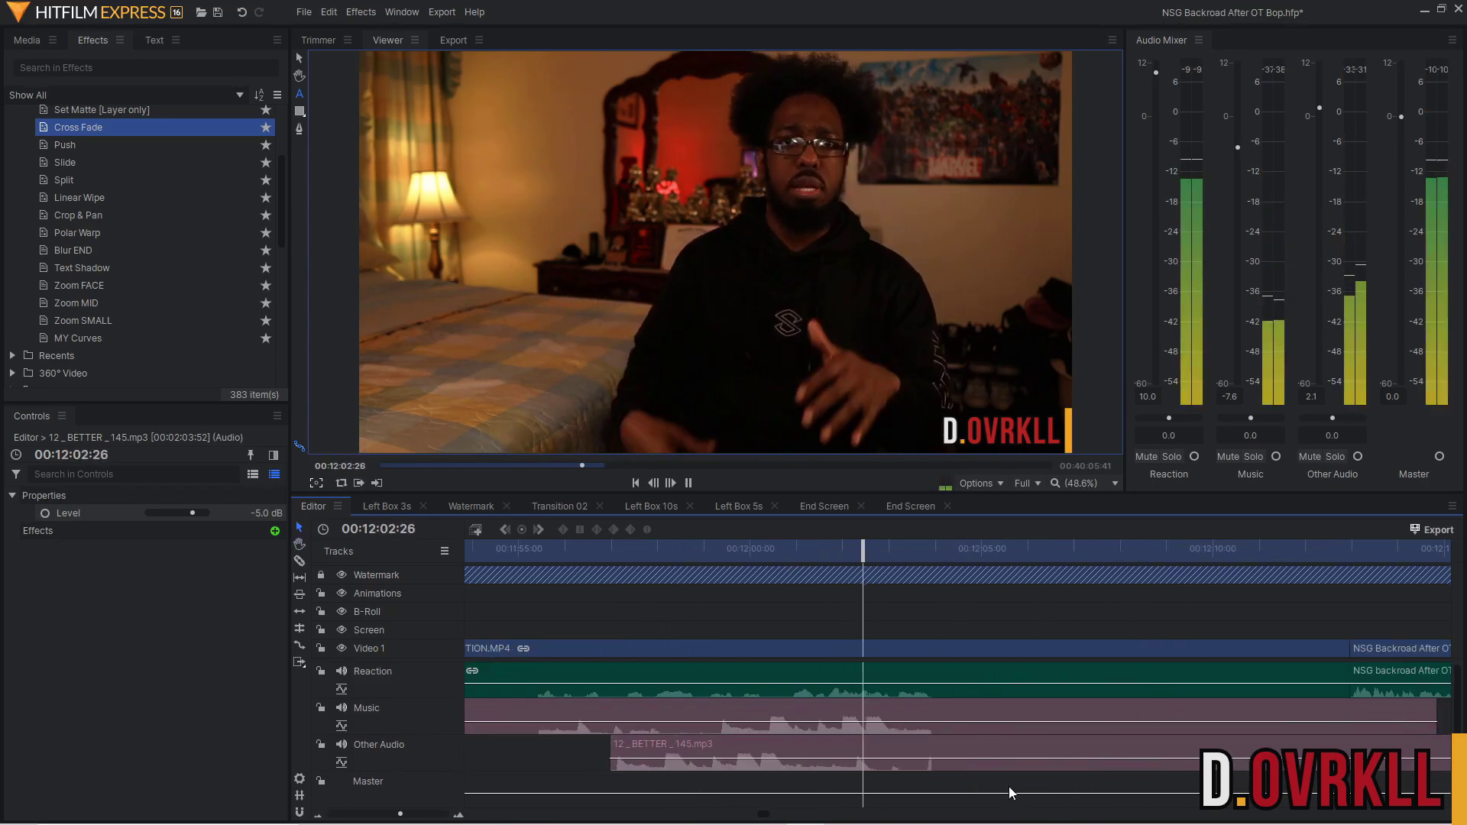
{"action": "key", "text": "space"}
Align the copied 12_BETTER_145.mp3 clip to the beat at 00:11:57:00 and put it on the Music track.
{"action": "left_click_drag", "start_coordinate": [759, 753], "coordinate": [796, 750]}
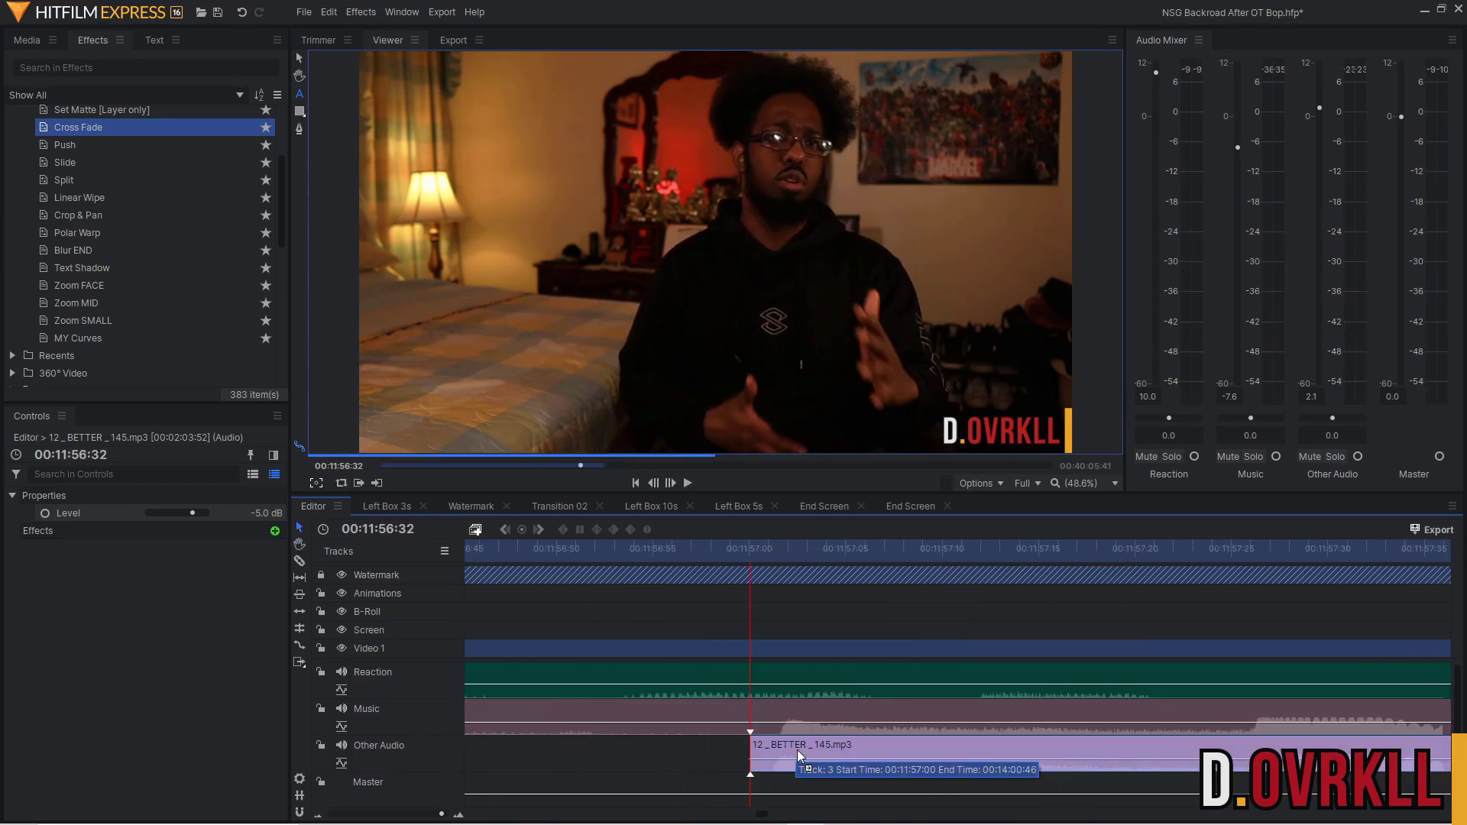
{"action": "key", "text": "ctrl+z"}
{"action": "scroll", "coordinate": [808, 753], "scroll_direction": "down", "scroll_amount": 5}
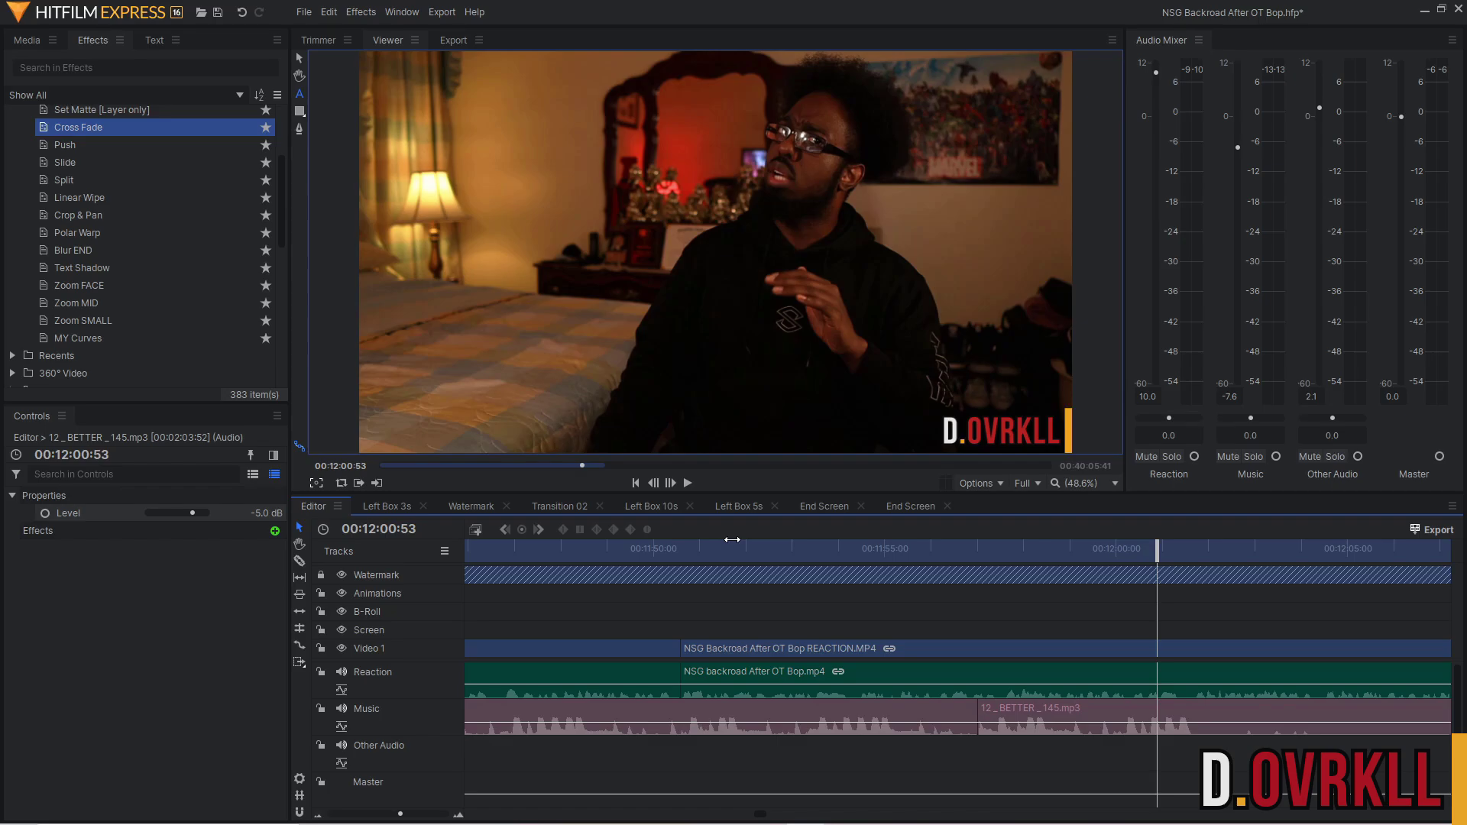
{"action": "scroll", "coordinate": [1231, 738], "scroll_direction": "down", "scroll_amount": 3}
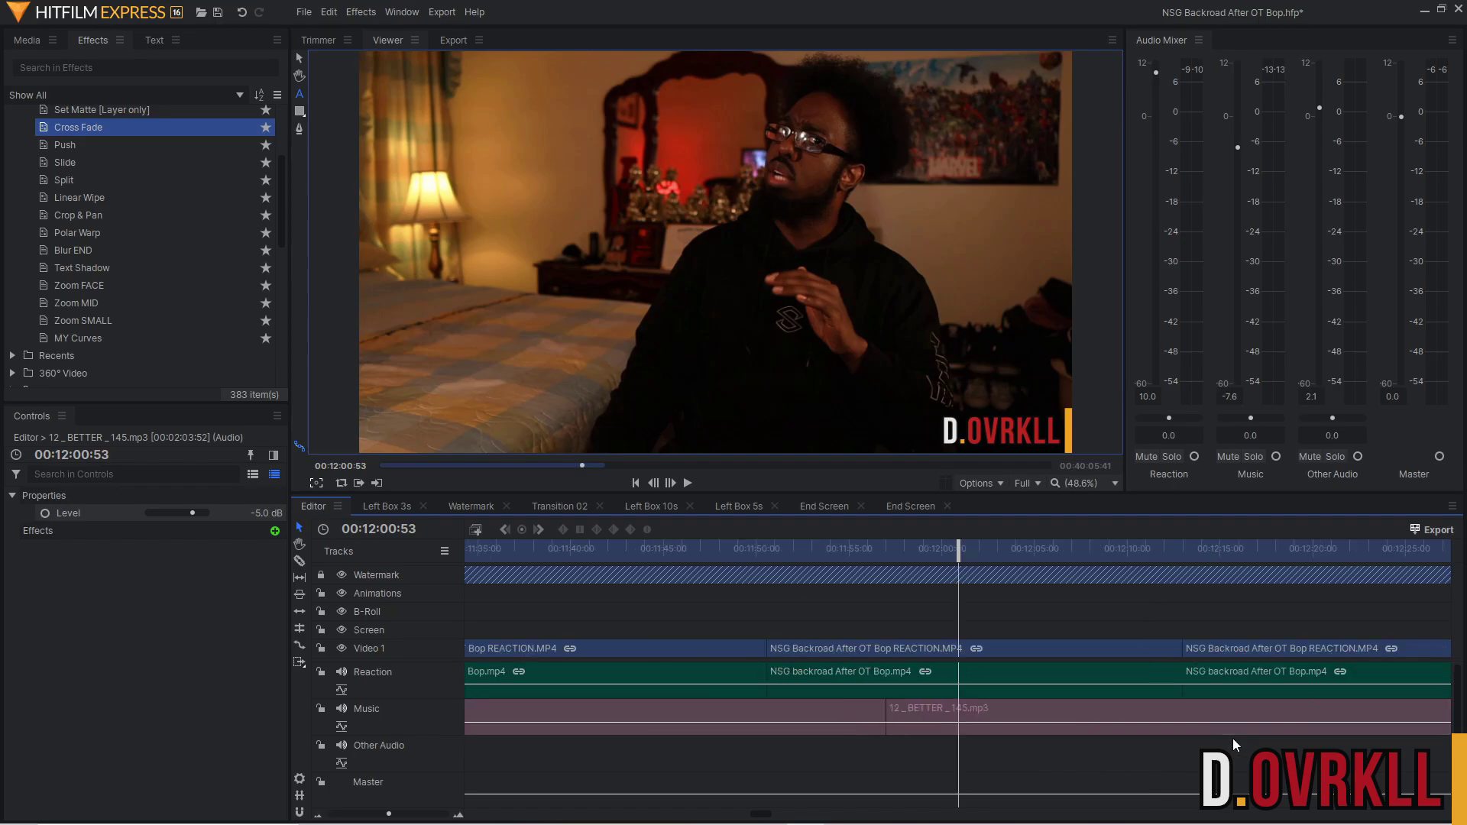
{"action": "scroll", "coordinate": [1190, 745], "scroll_direction": "down", "scroll_amount": 4}
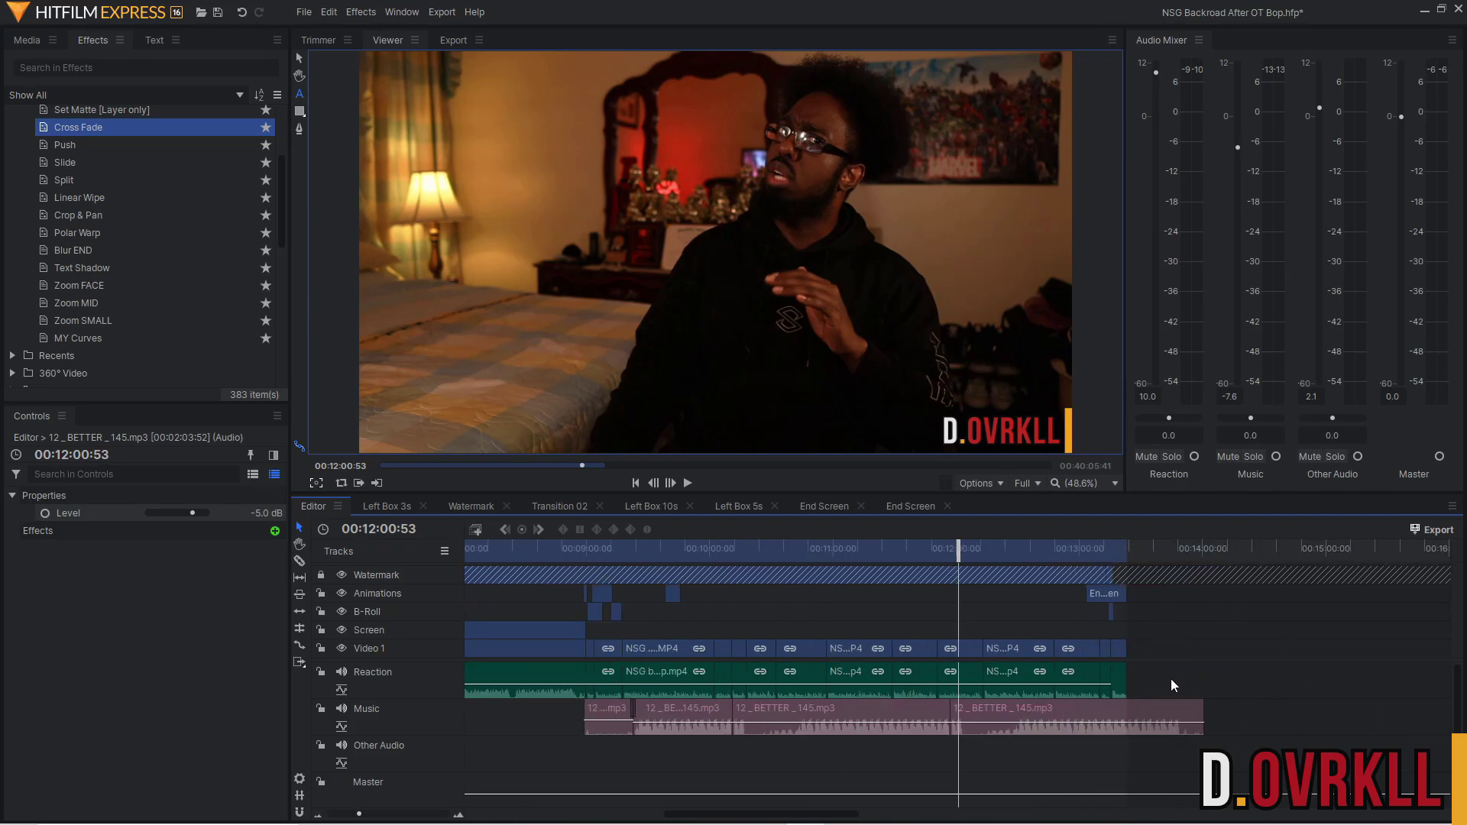
{"action": "scroll", "coordinate": [1158, 670], "scroll_direction": "down", "scroll_amount": 2}
{"action": "key", "text": "Home"}
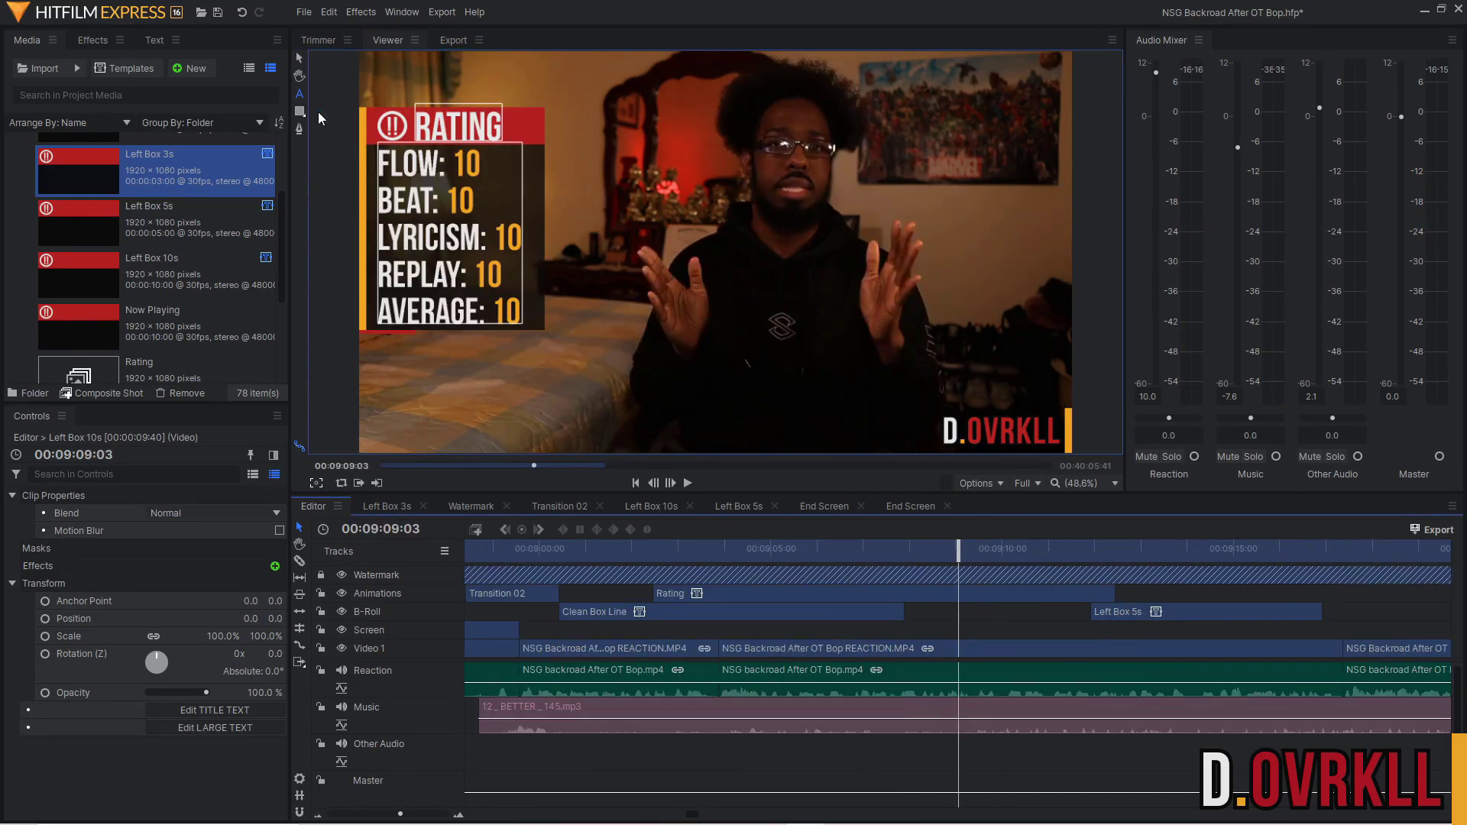
Fill in the Rating box scores with beat 9, lyricism 8.5, replay 9 and average 8.63.
{"action": "type", "text": "8.639"}
{"action": "left_click_drag", "start_coordinate": [493, 229], "coordinate": [527, 224]}
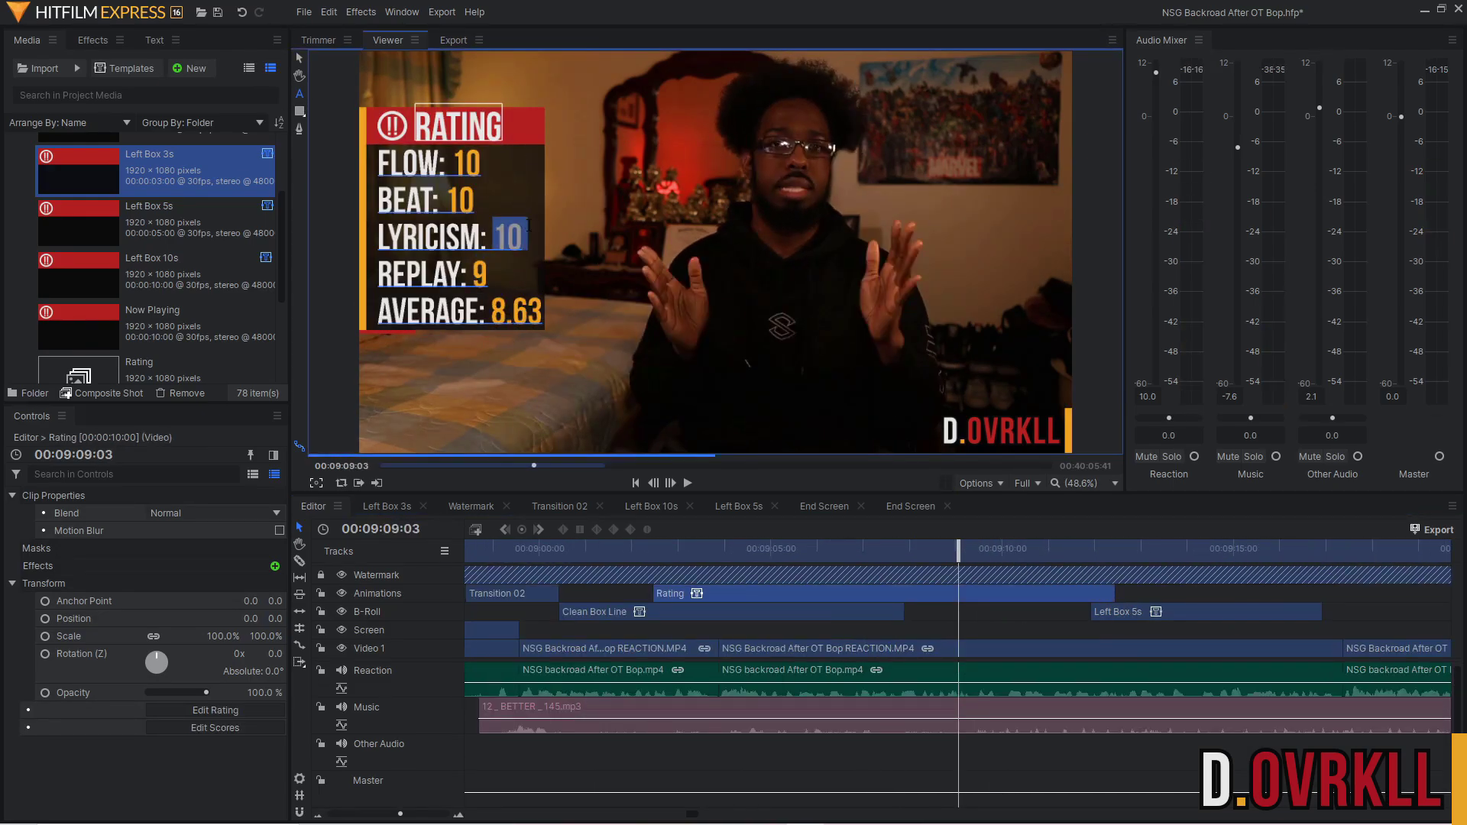
{"action": "type", "text": "8.5"}
{"action": "double_click", "coordinate": [461, 200]}
{"action": "type", "text": "9"}
{"action": "double_click", "coordinate": [467, 162]}
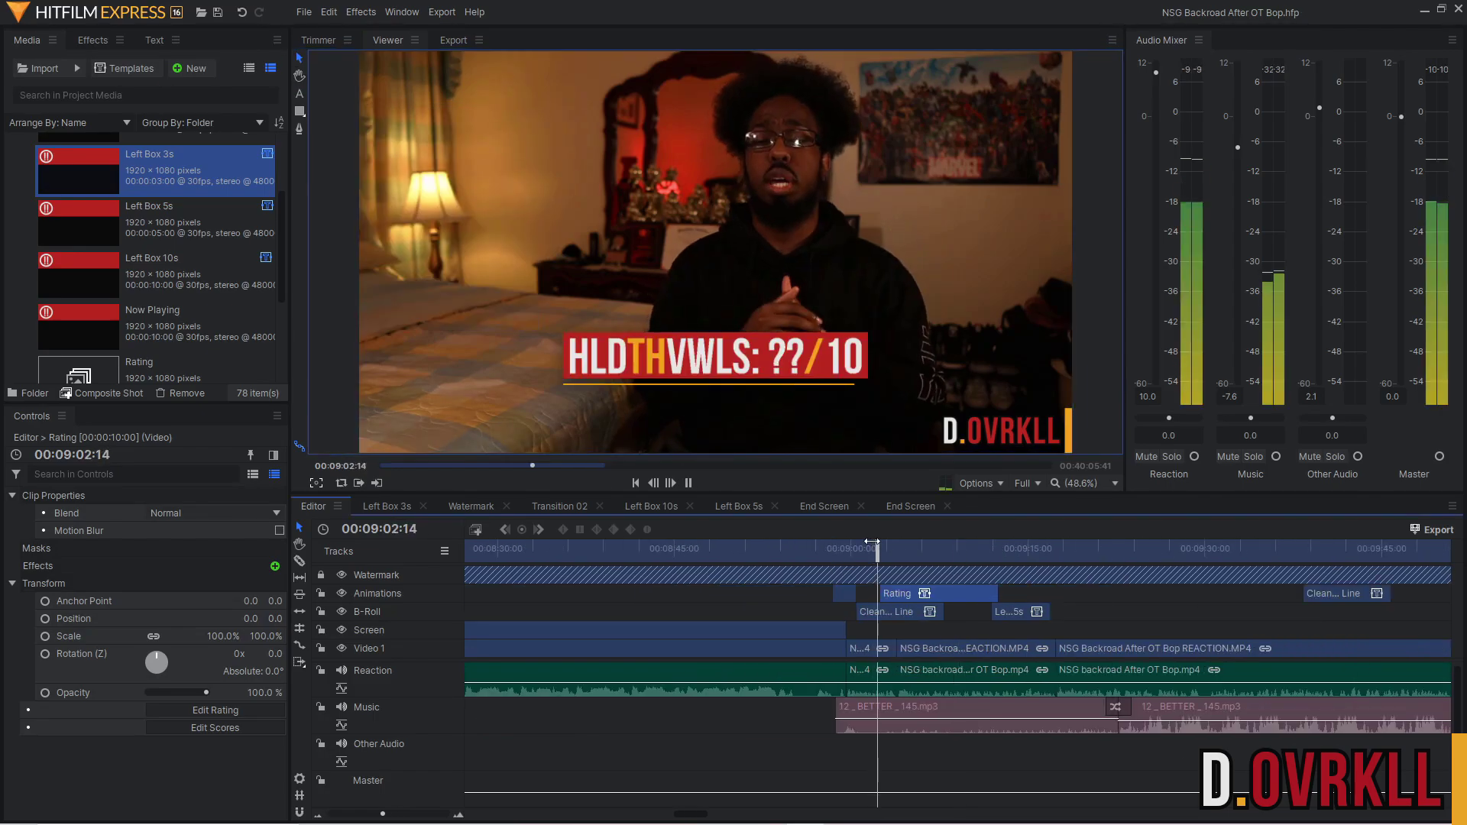
Play the outro section from about 00:09:02 to check the rating and follow-me boxes against the reaction clip.
{"action": "key", "text": "space"}
{"action": "scroll", "coordinate": [1048, 616], "scroll_direction": "down", "scroll_amount": 2}
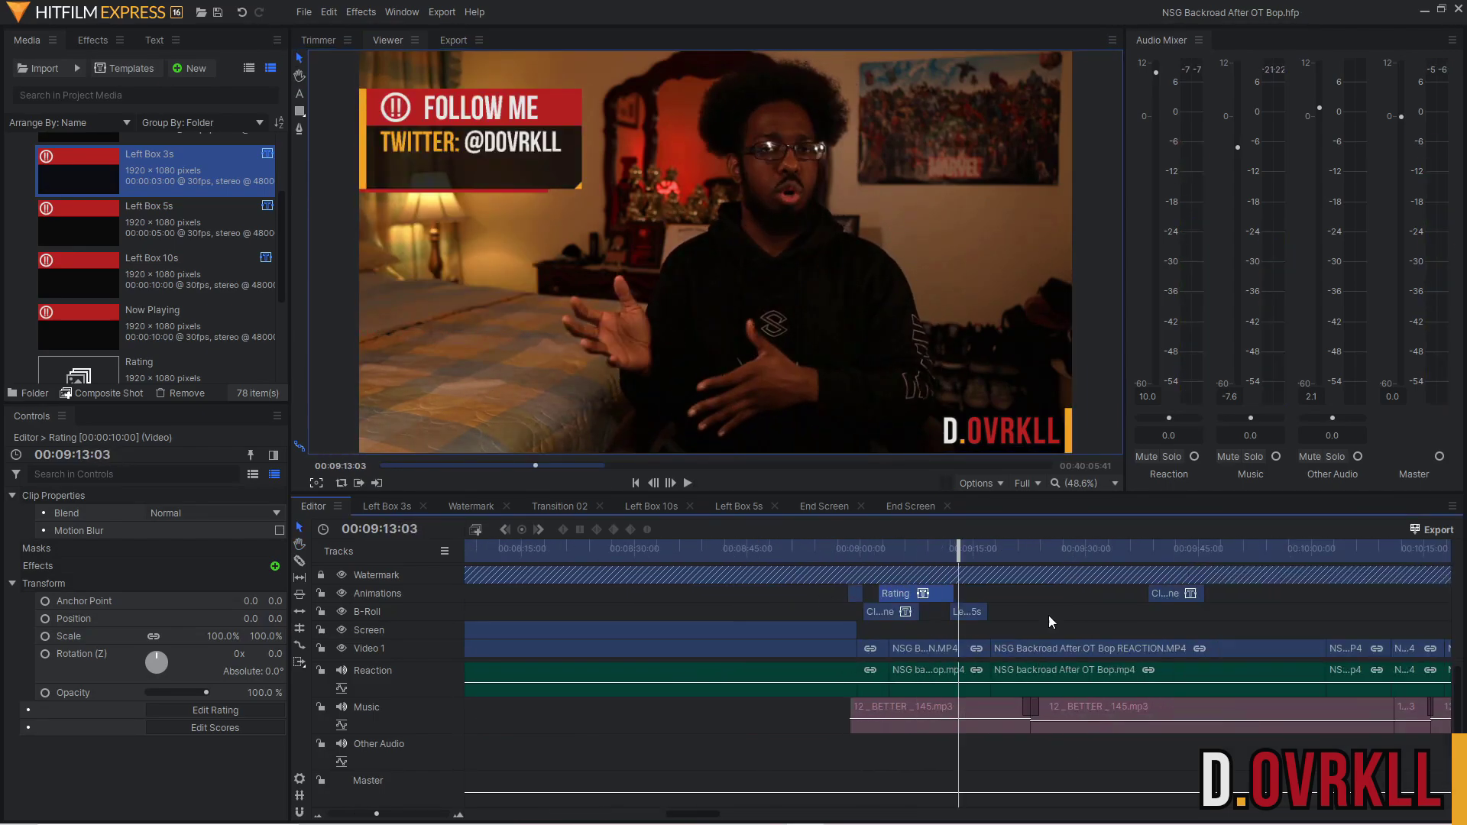
{"action": "key", "text": "space"}
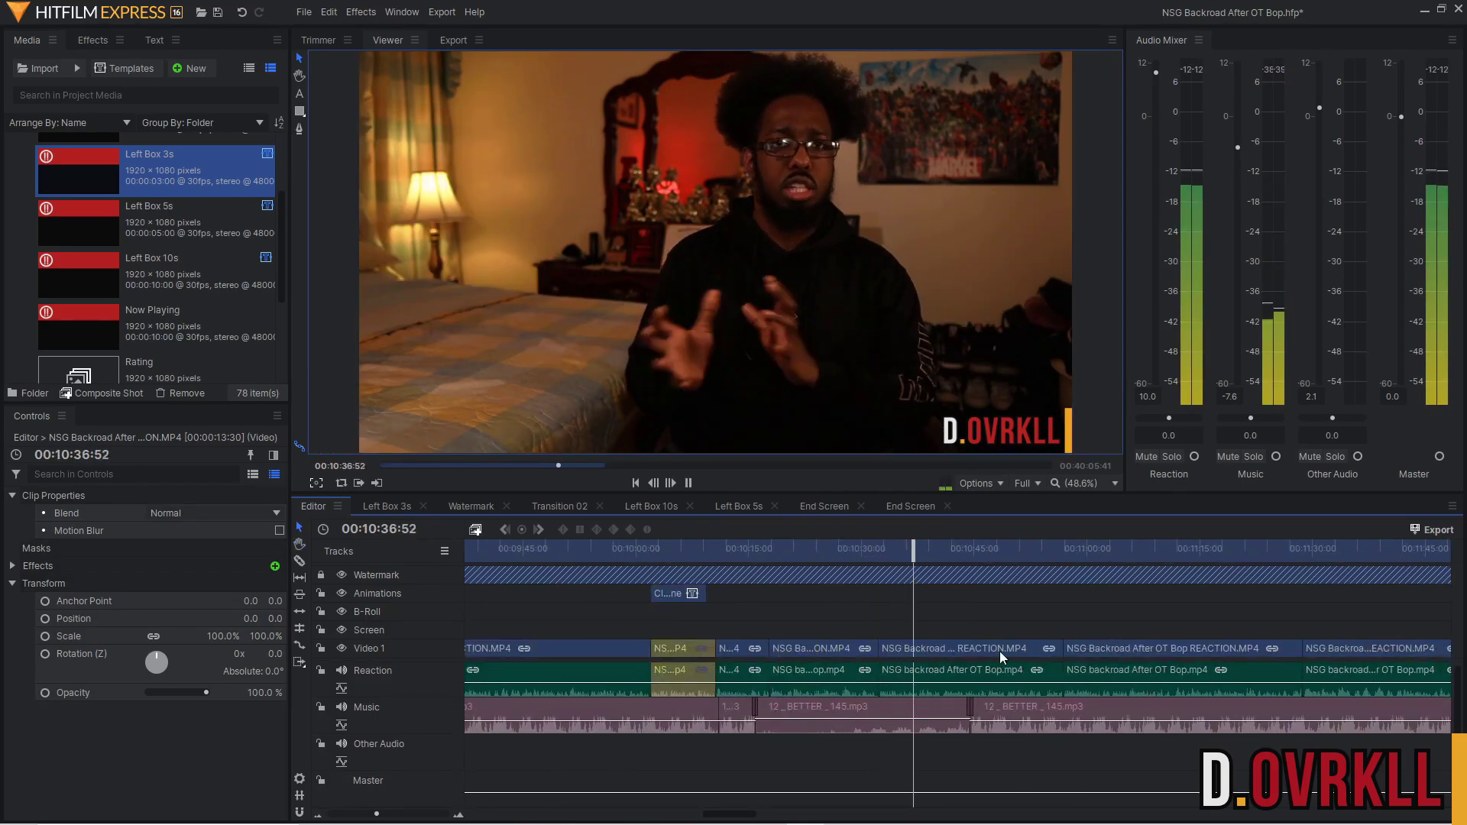
Apply the Zoom MID preset to the yellow-labelled reaction clip on Video 1.
{"action": "left_click", "coordinate": [1001, 650]}
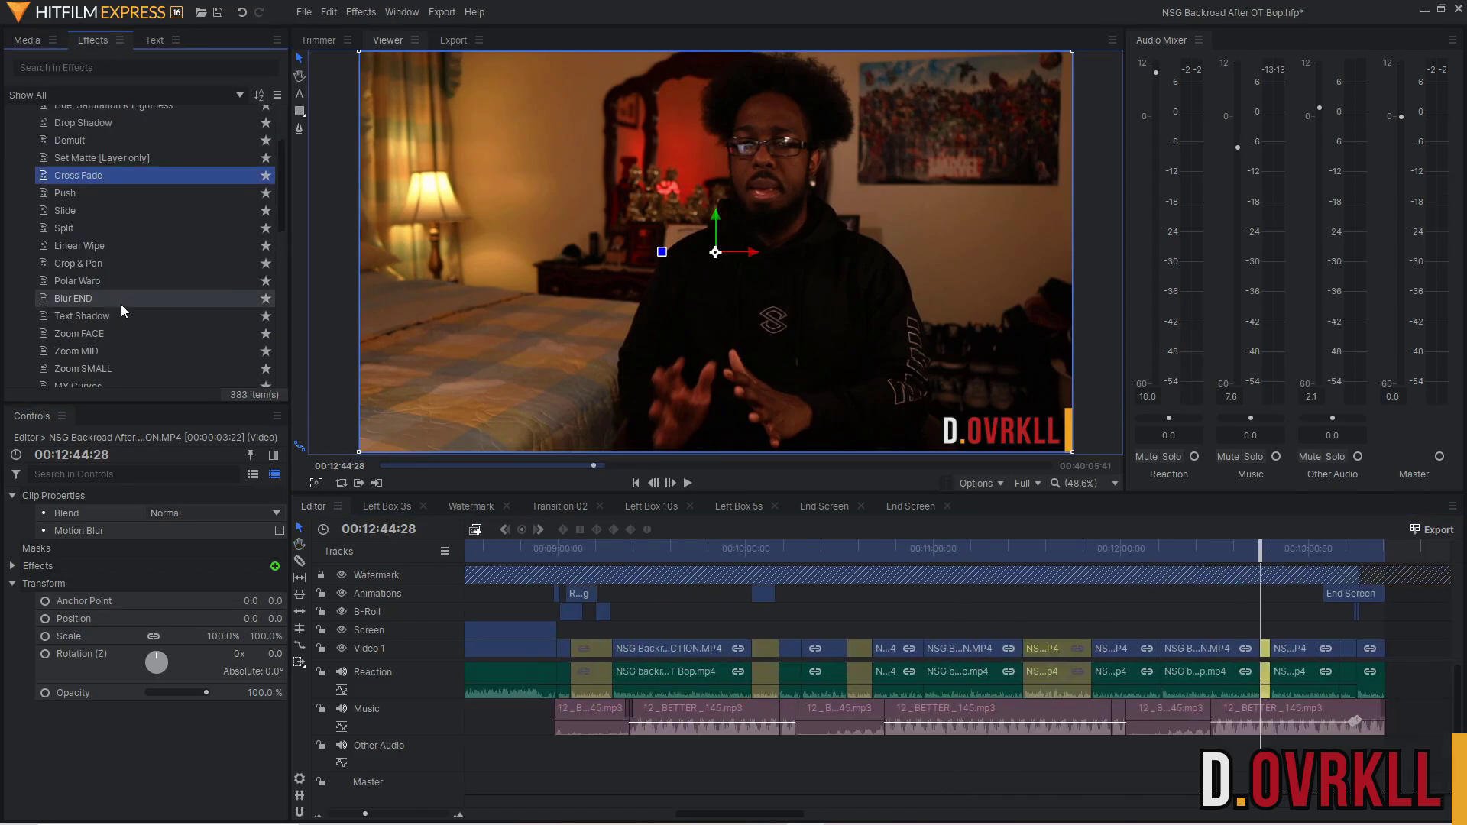
{"action": "left_click_drag", "start_coordinate": [77, 302], "coordinate": [767, 656]}
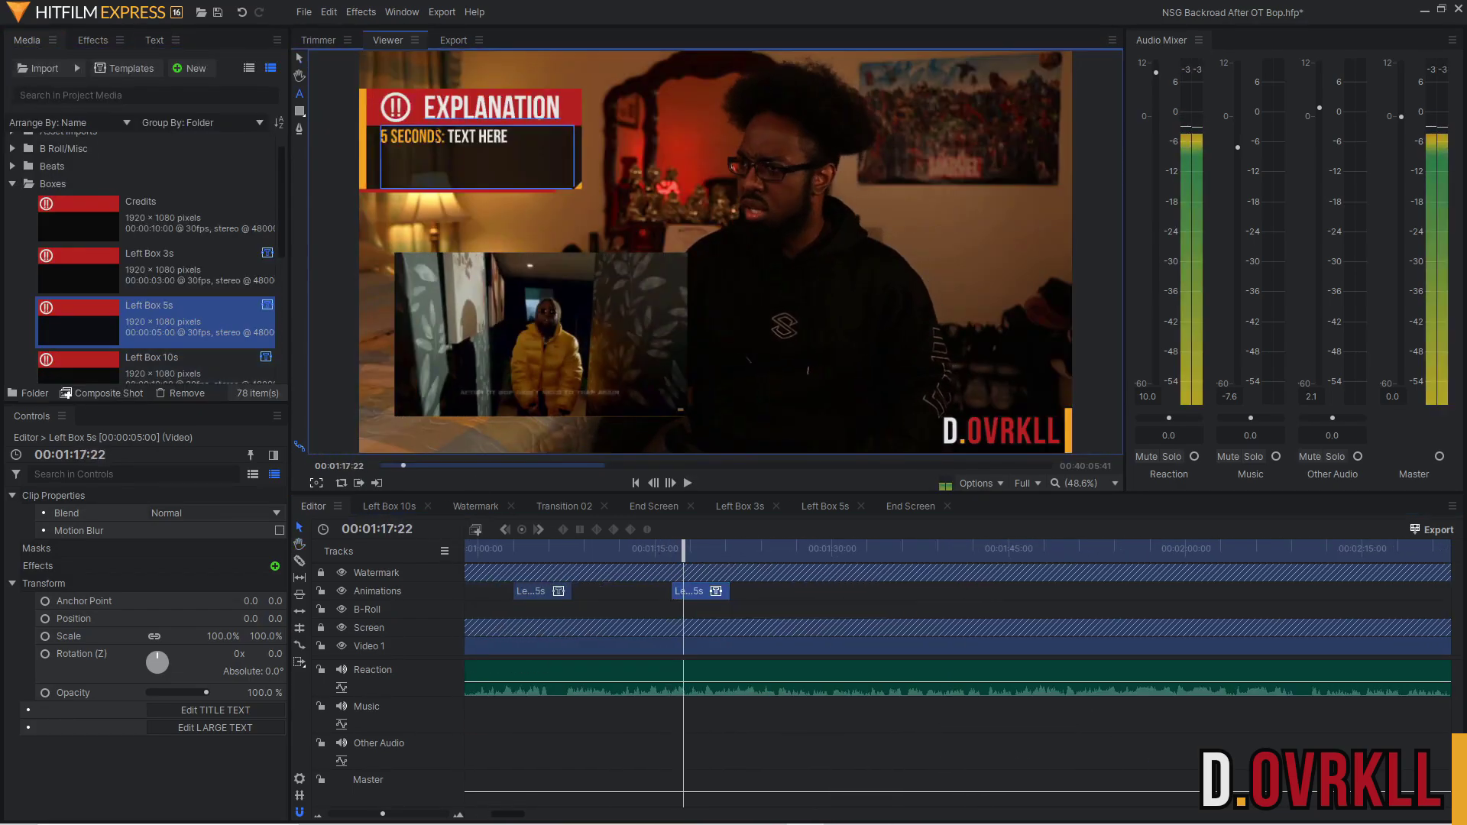
Enter explanation text beginning "OT BOP REFERENCED THEIR EXPERIENCES HAVING TO" in the Left Box 5s clip at about 00:01:17.
{"action": "type", "text": "OT BOP REFERENCED THEIR EXPERIENCES HAVING TO D"}
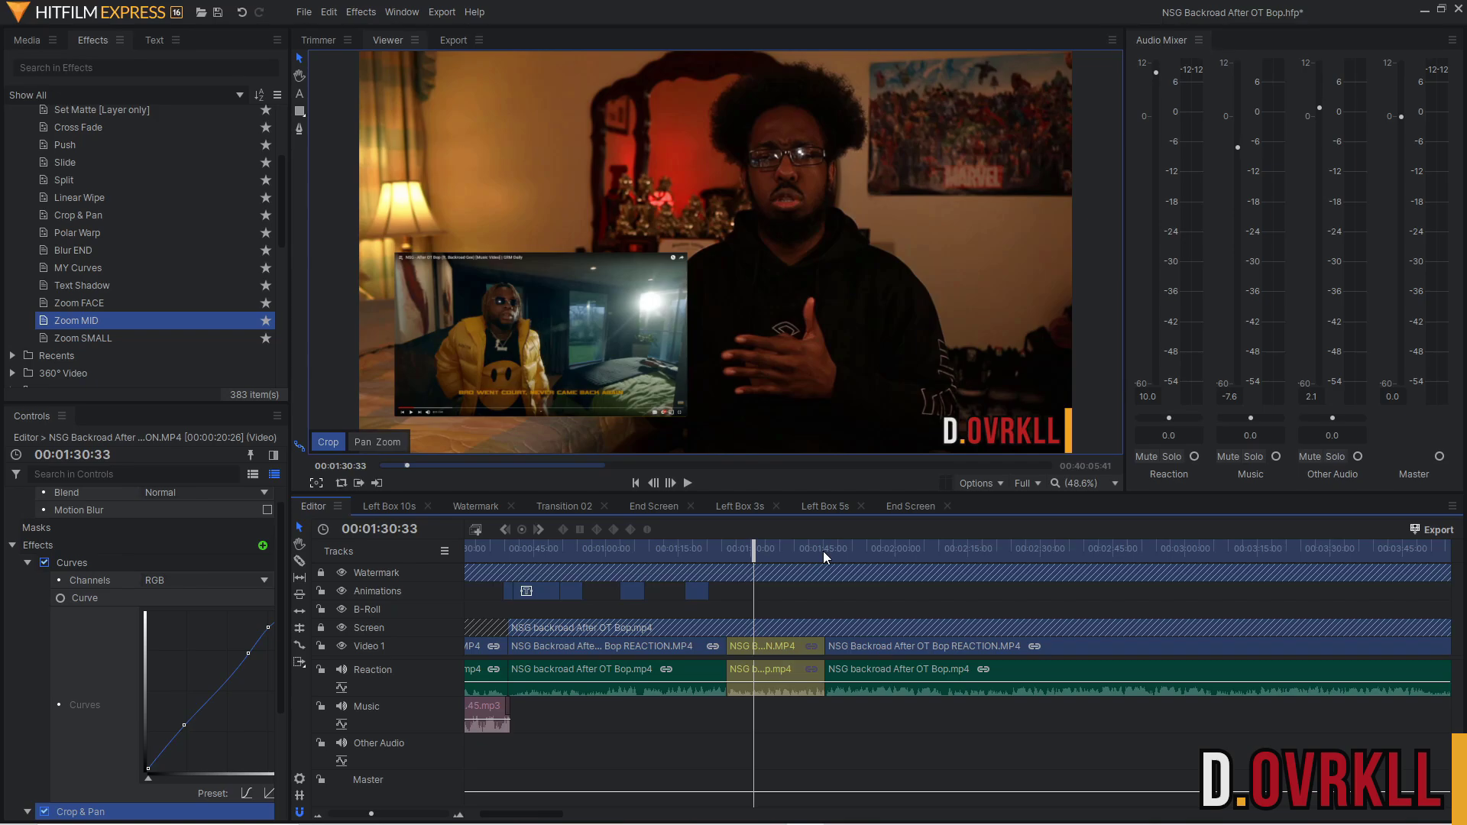
{"action": "left_click", "coordinate": [823, 551]}
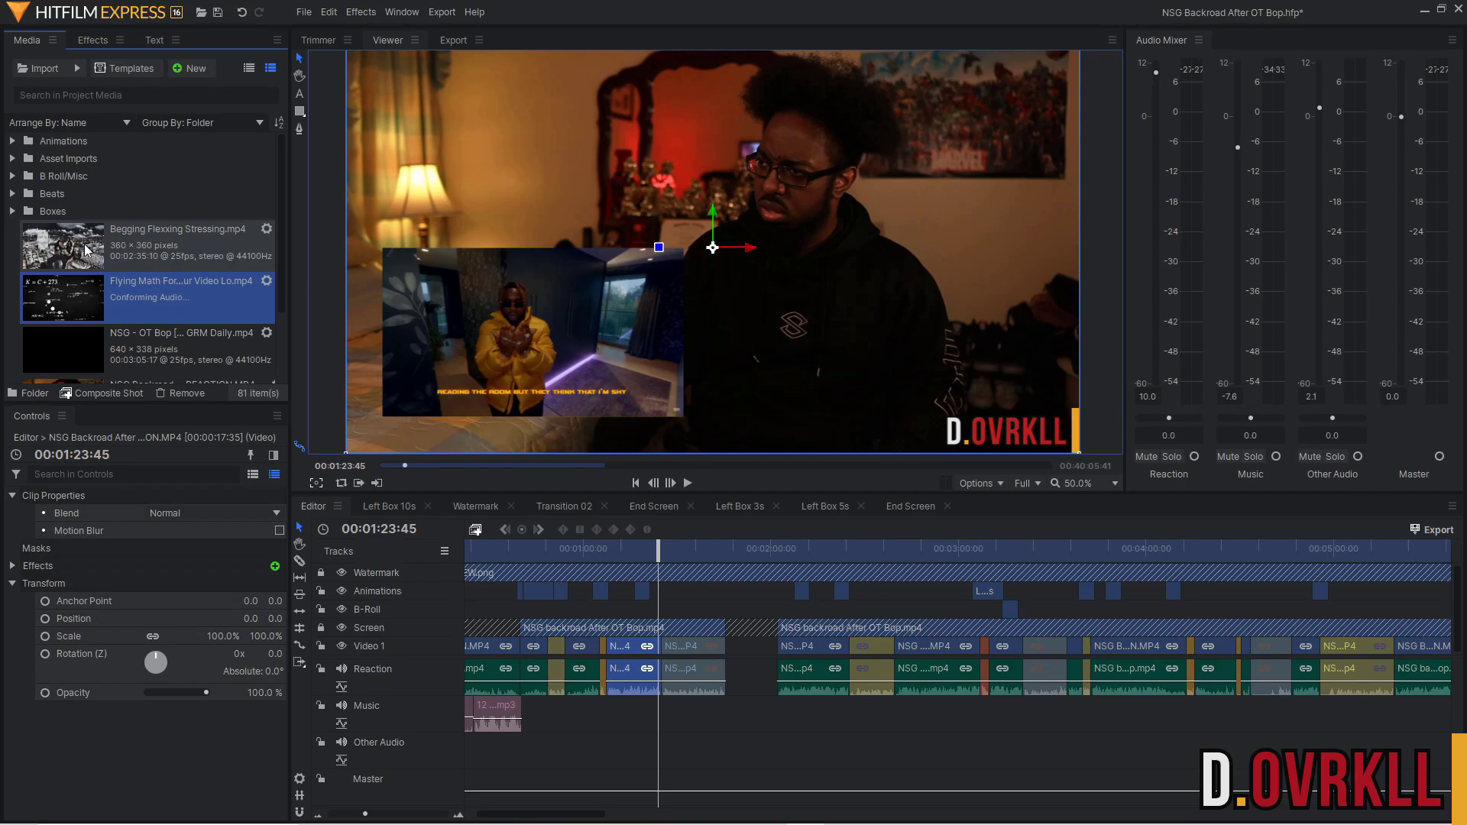
Place the Begging Flexxing Stressing, NSG - OT Bop and Flying Math Formula videos over the grey-labelled sections on the B-Roll track.
{"action": "left_click", "coordinate": [87, 249]}
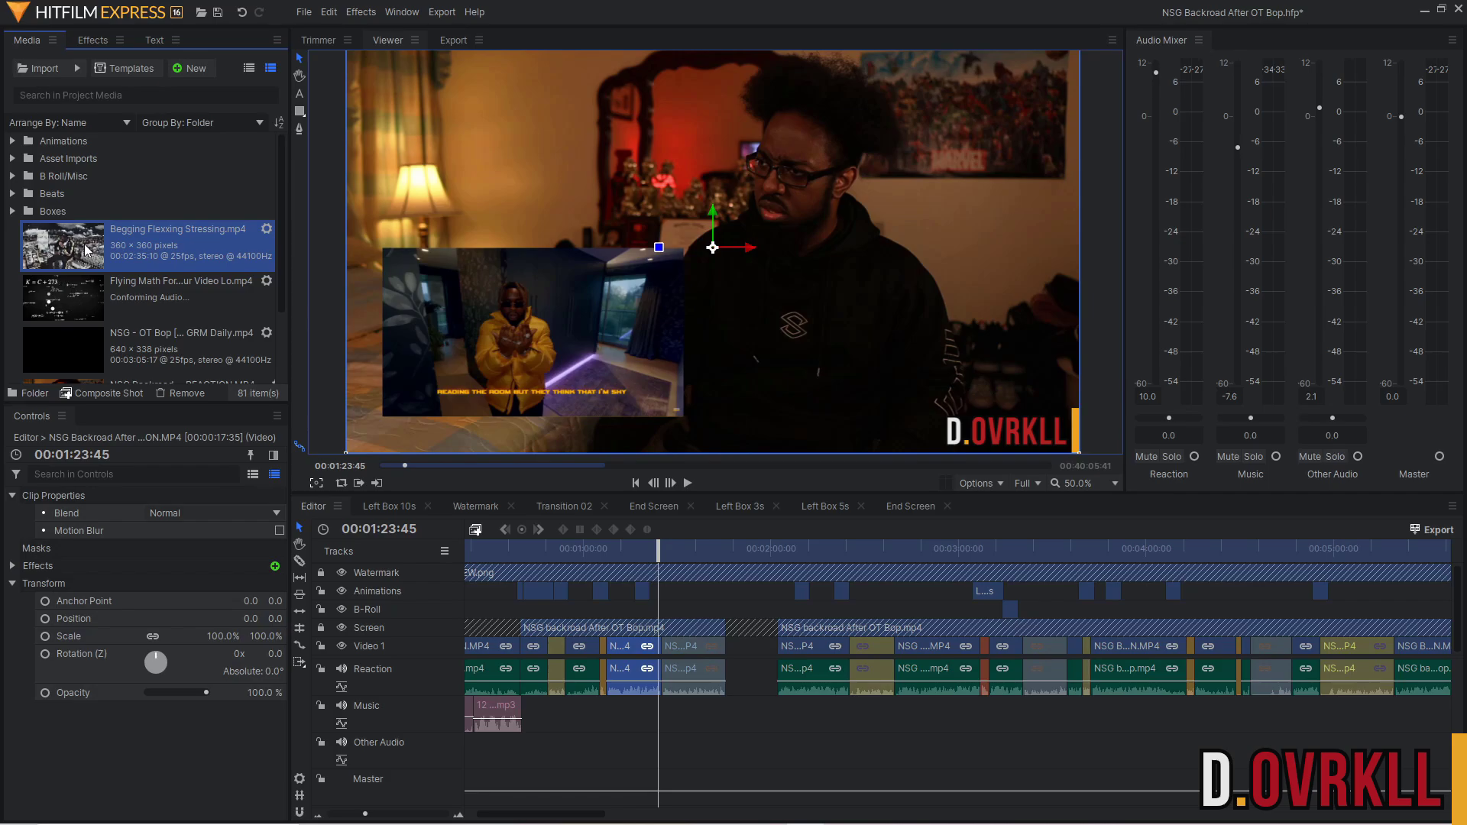
{"action": "scroll", "coordinate": [789, 723], "scroll_direction": "right", "scroll_amount": 3}
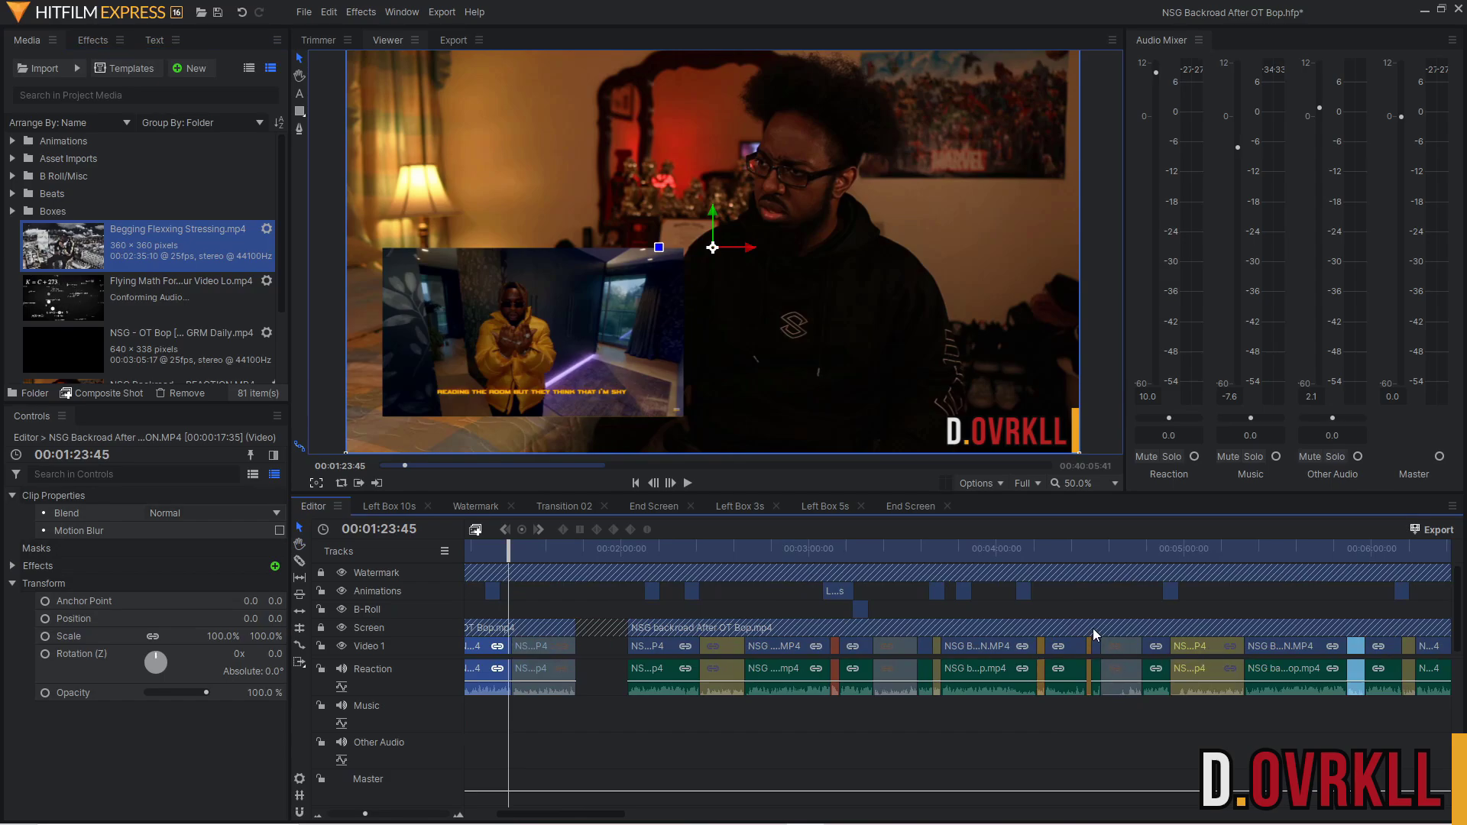
{"action": "left_click_drag", "start_coordinate": [64, 246], "coordinate": [595, 608]}
{"action": "left_click_drag", "start_coordinate": [63, 349], "coordinate": [960, 609]}
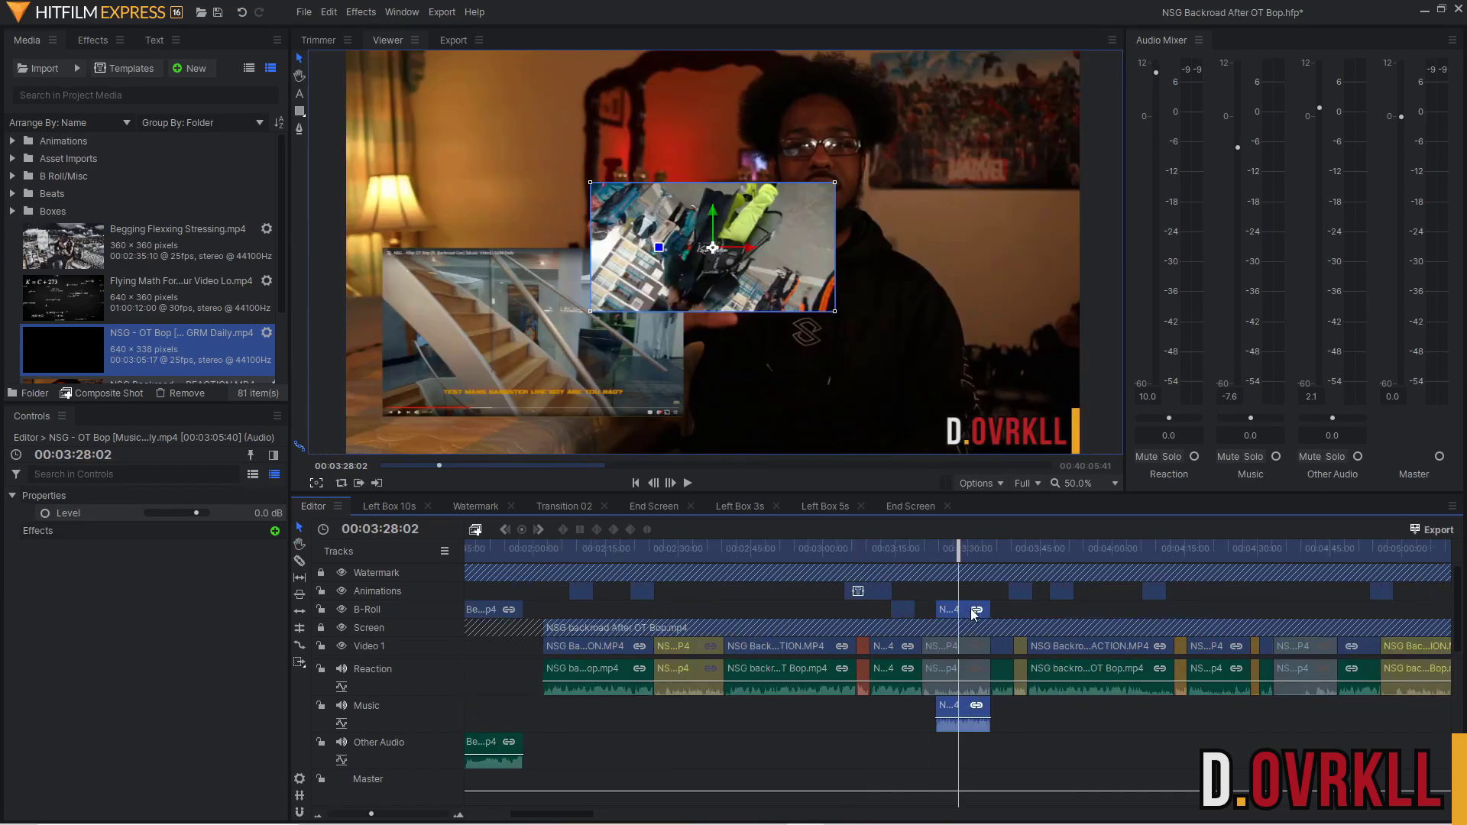
{"action": "left_click_drag", "start_coordinate": [142, 313], "coordinate": [857, 611]}
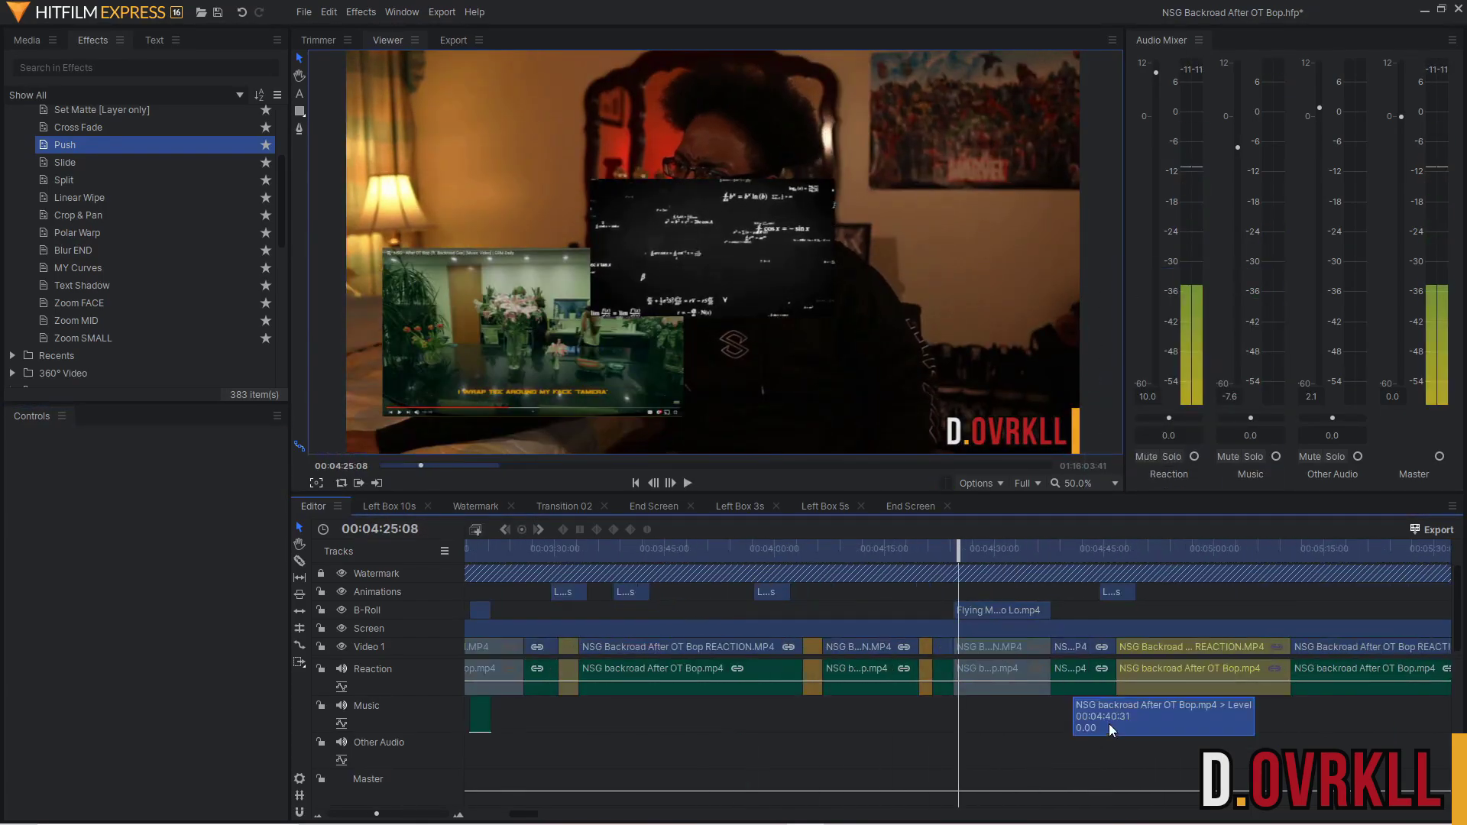
Scale the Flying Math Formula B-Roll clip at about 00:04:25 to 300% so it fills the frame.
{"action": "scroll", "coordinate": [1080, 739], "scroll_direction": "up", "scroll_amount": 4}
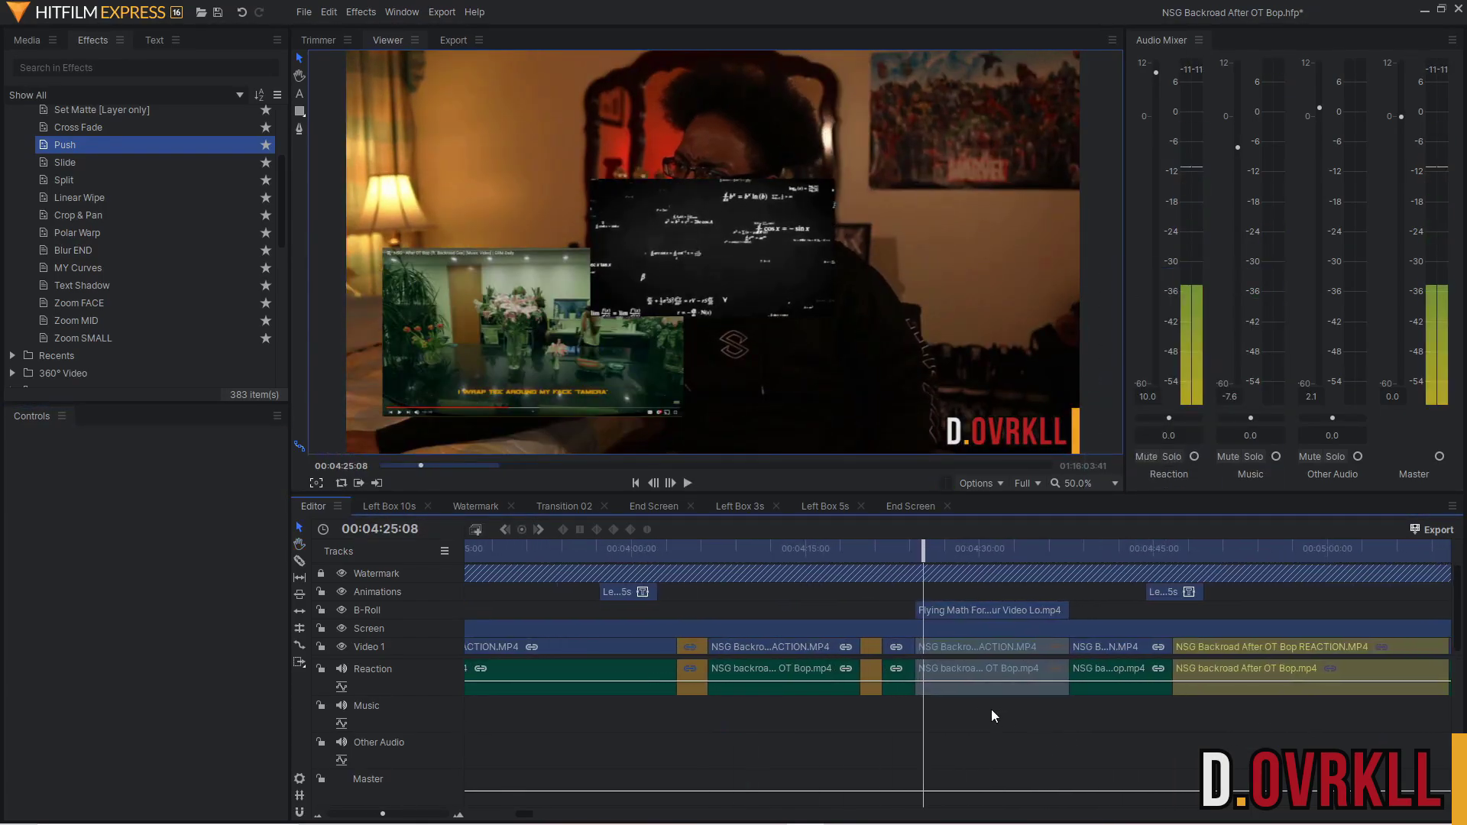
{"action": "scroll", "coordinate": [1112, 707], "scroll_direction": "right", "scroll_amount": 3}
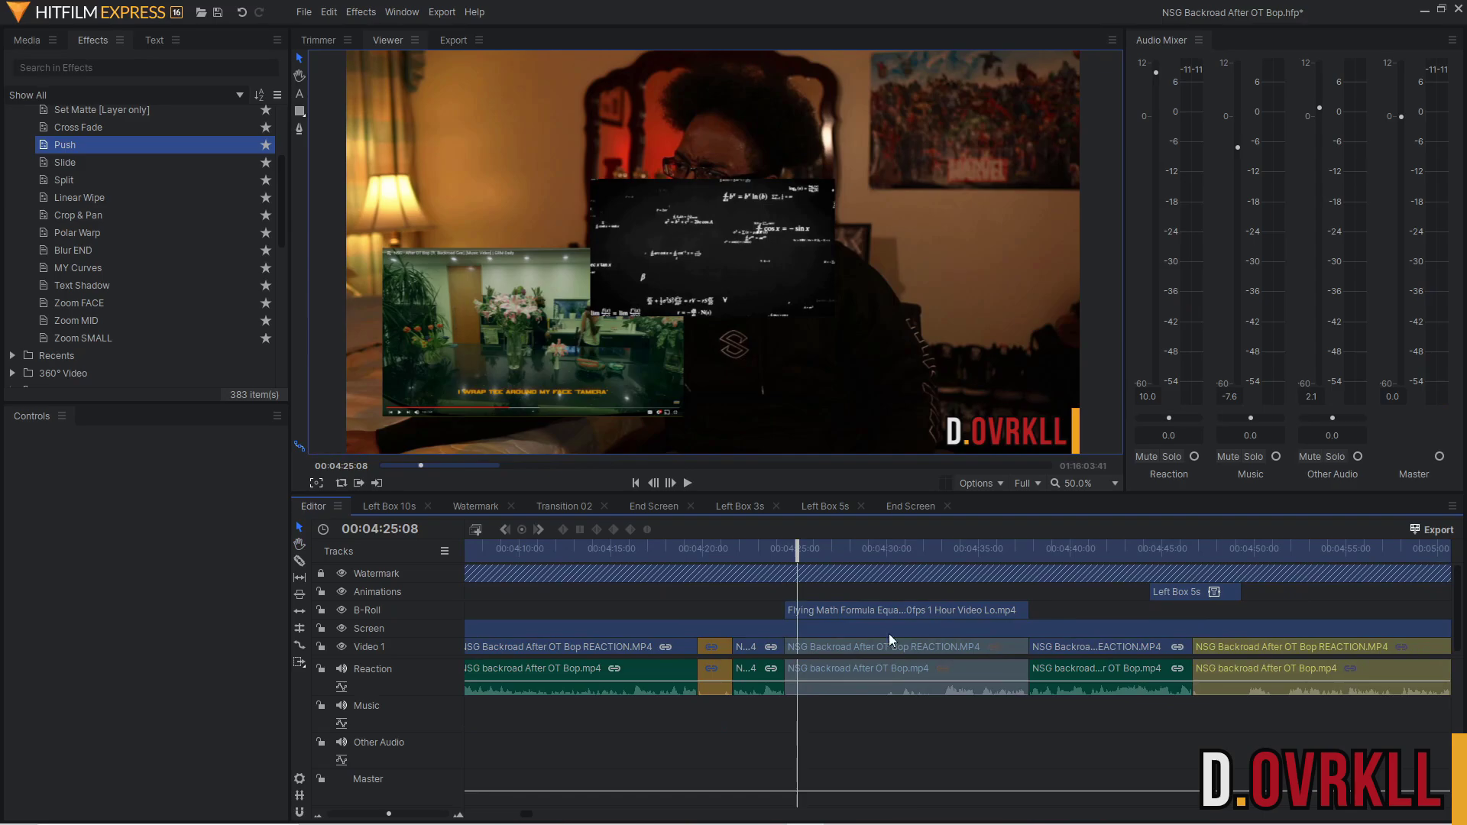
{"action": "left_click", "coordinate": [864, 613]}
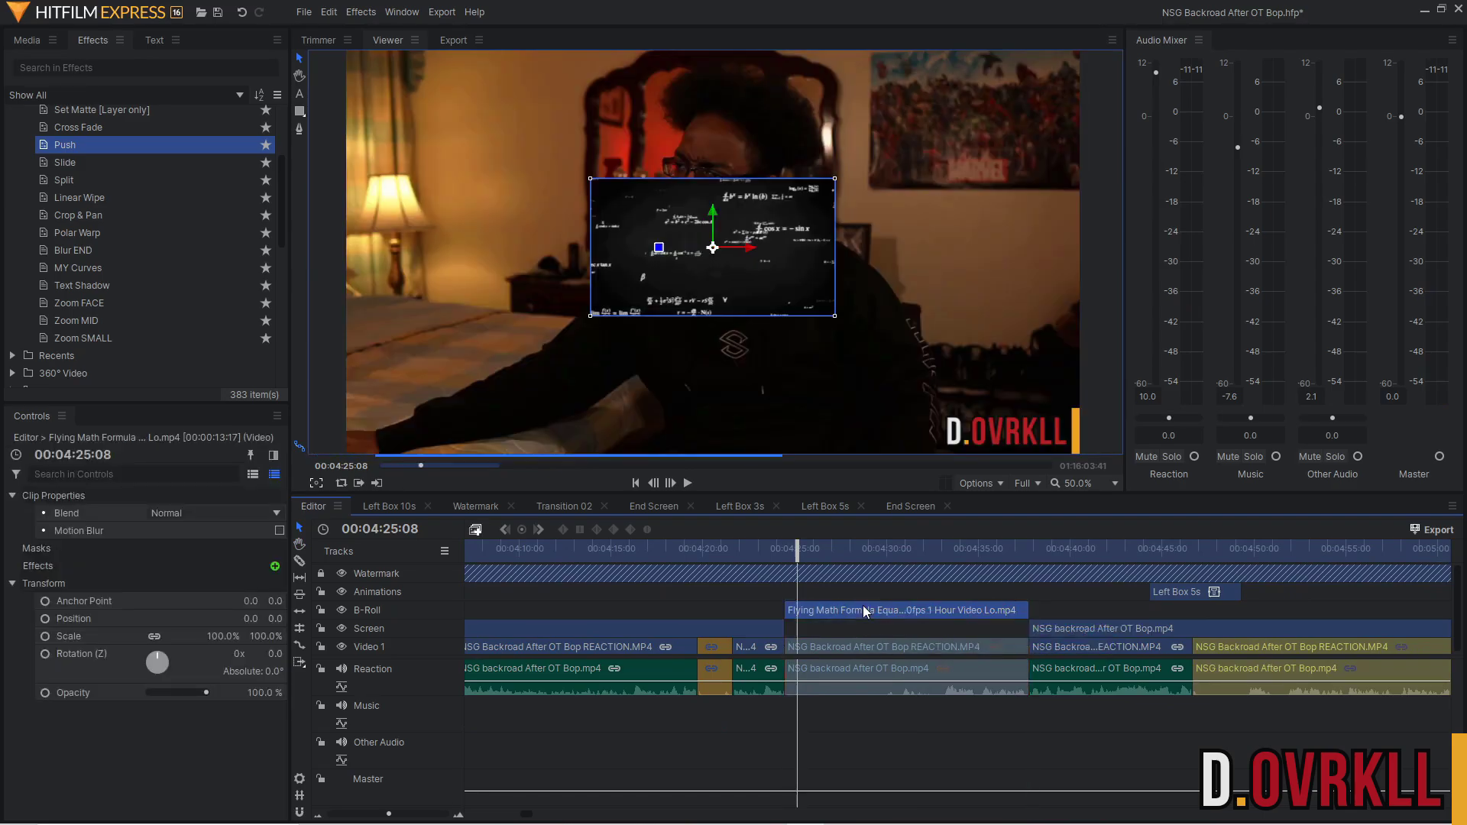
{"action": "scroll", "coordinate": [940, 705], "scroll_direction": "right", "scroll_amount": 2}
{"action": "right_click", "coordinate": [754, 609]}
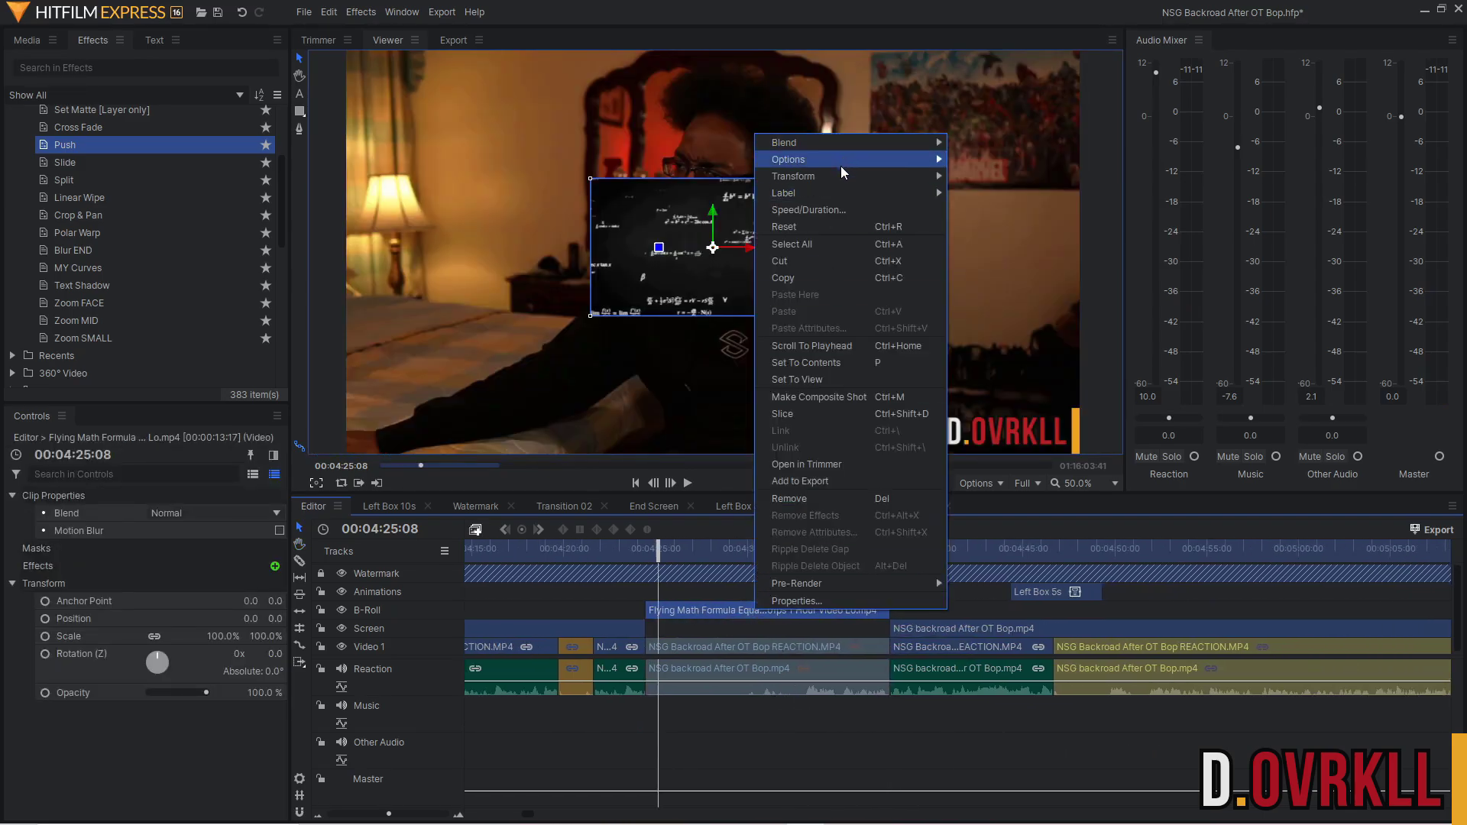
{"action": "mouse_move", "coordinate": [836, 180]}
{"action": "left_click", "coordinate": [1011, 198]}
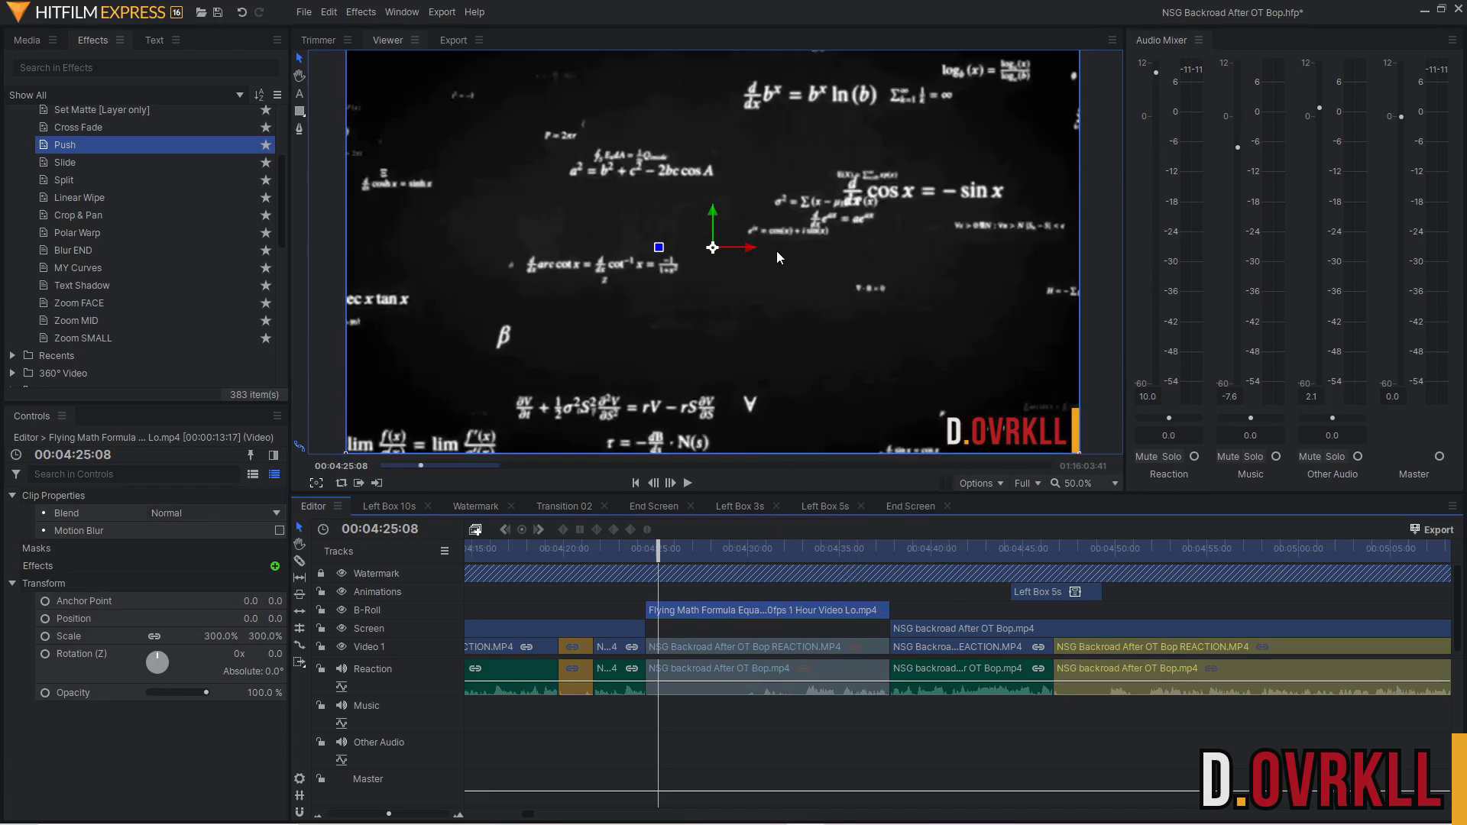
Apply the Demult effect to the Flying Math Formula clip so the formulas overlay the reaction footage.
{"action": "left_click", "coordinate": [630, 548]}
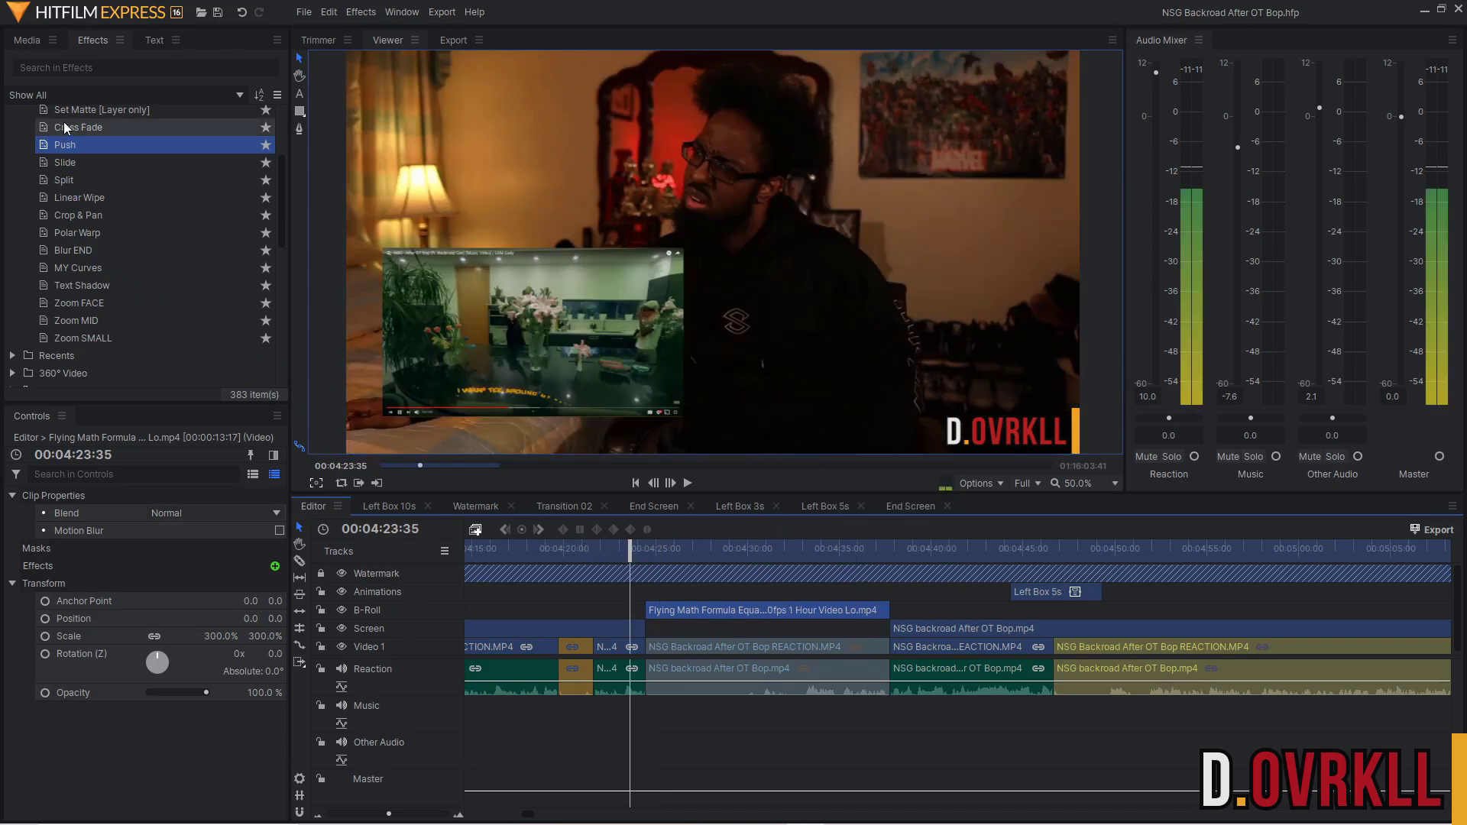
{"action": "scroll", "coordinate": [94, 278], "scroll_direction": "up", "scroll_amount": 2}
{"action": "left_click_drag", "start_coordinate": [84, 189], "coordinate": [601, 518]}
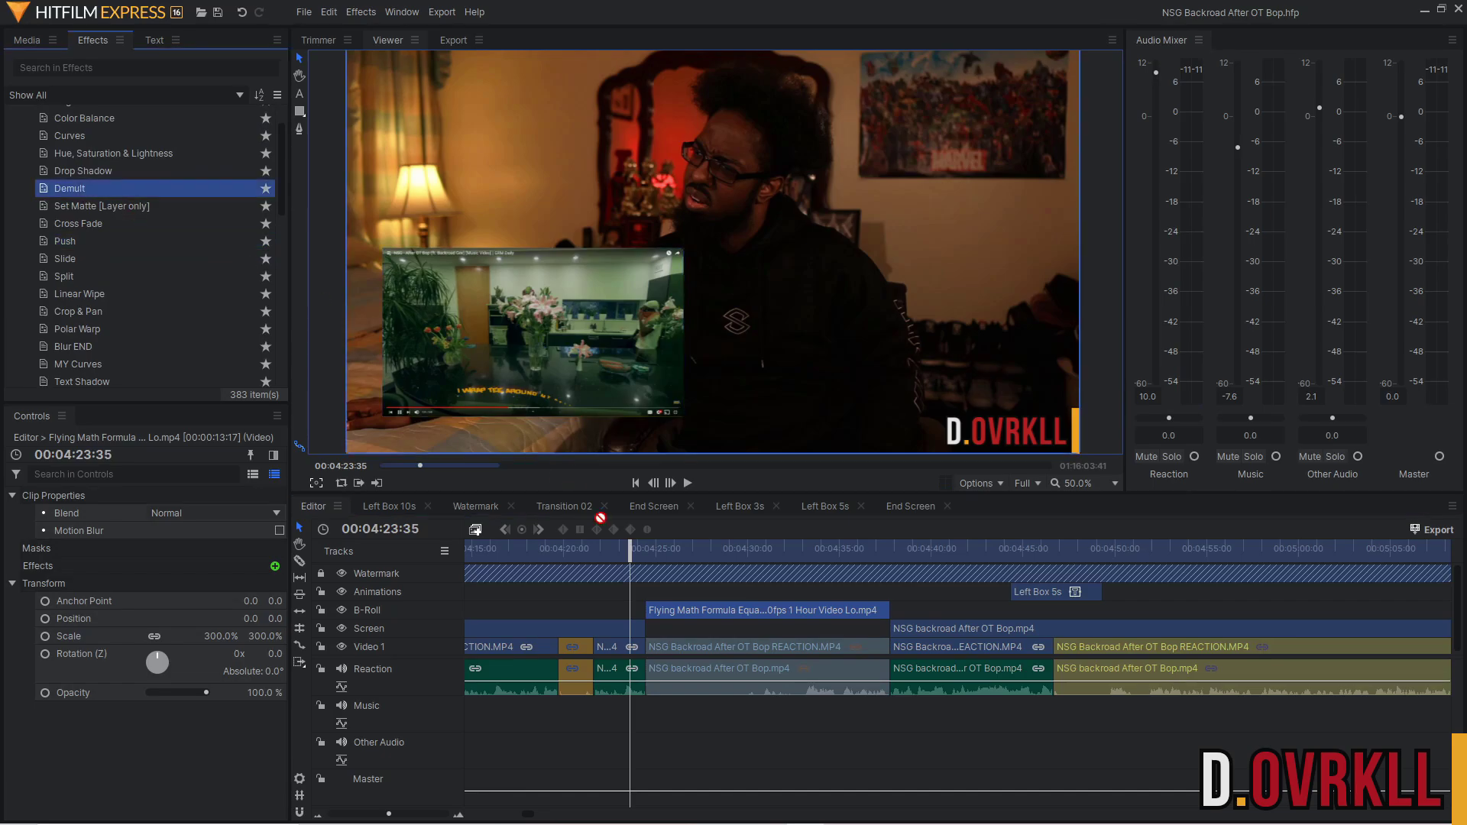
{"action": "left_click_drag", "start_coordinate": [694, 609], "coordinate": [693, 609]}
{"action": "left_click", "coordinate": [690, 550]}
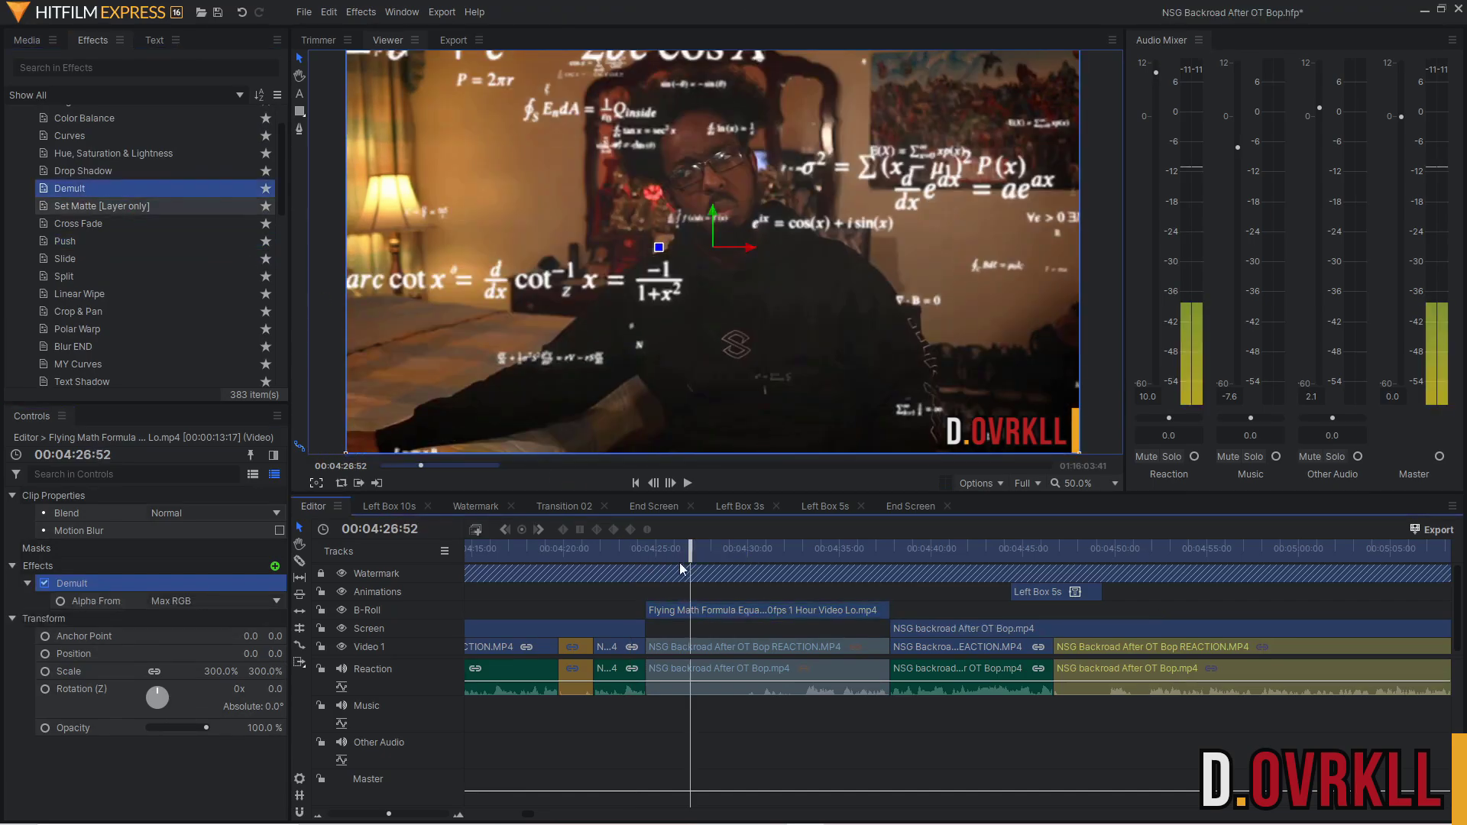
Play the Flying Math Formula overlay from just before its start to check how it blends with the reaction footage.
{"action": "key", "text": "space"}
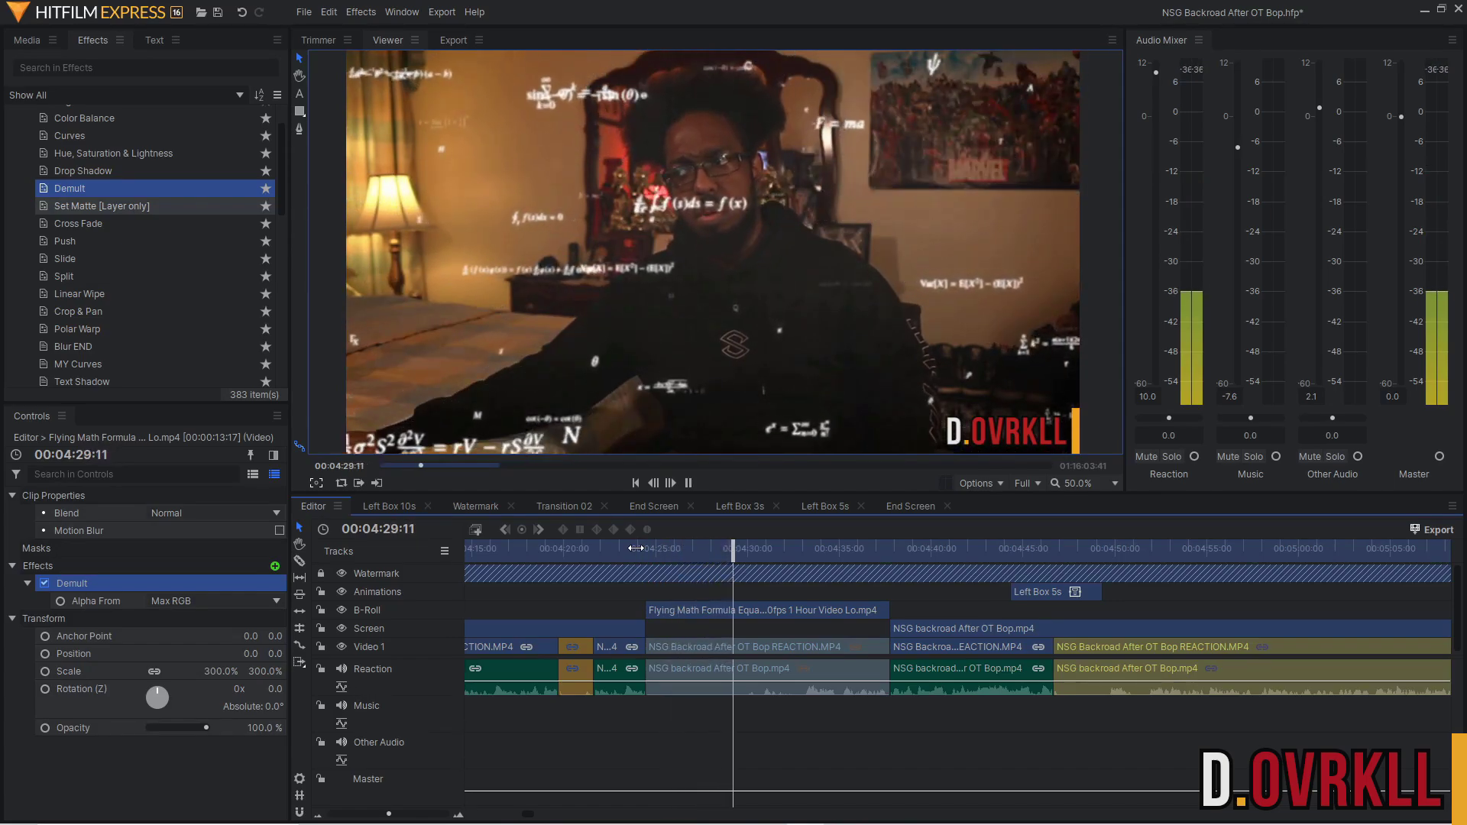
{"action": "key", "text": "space"}
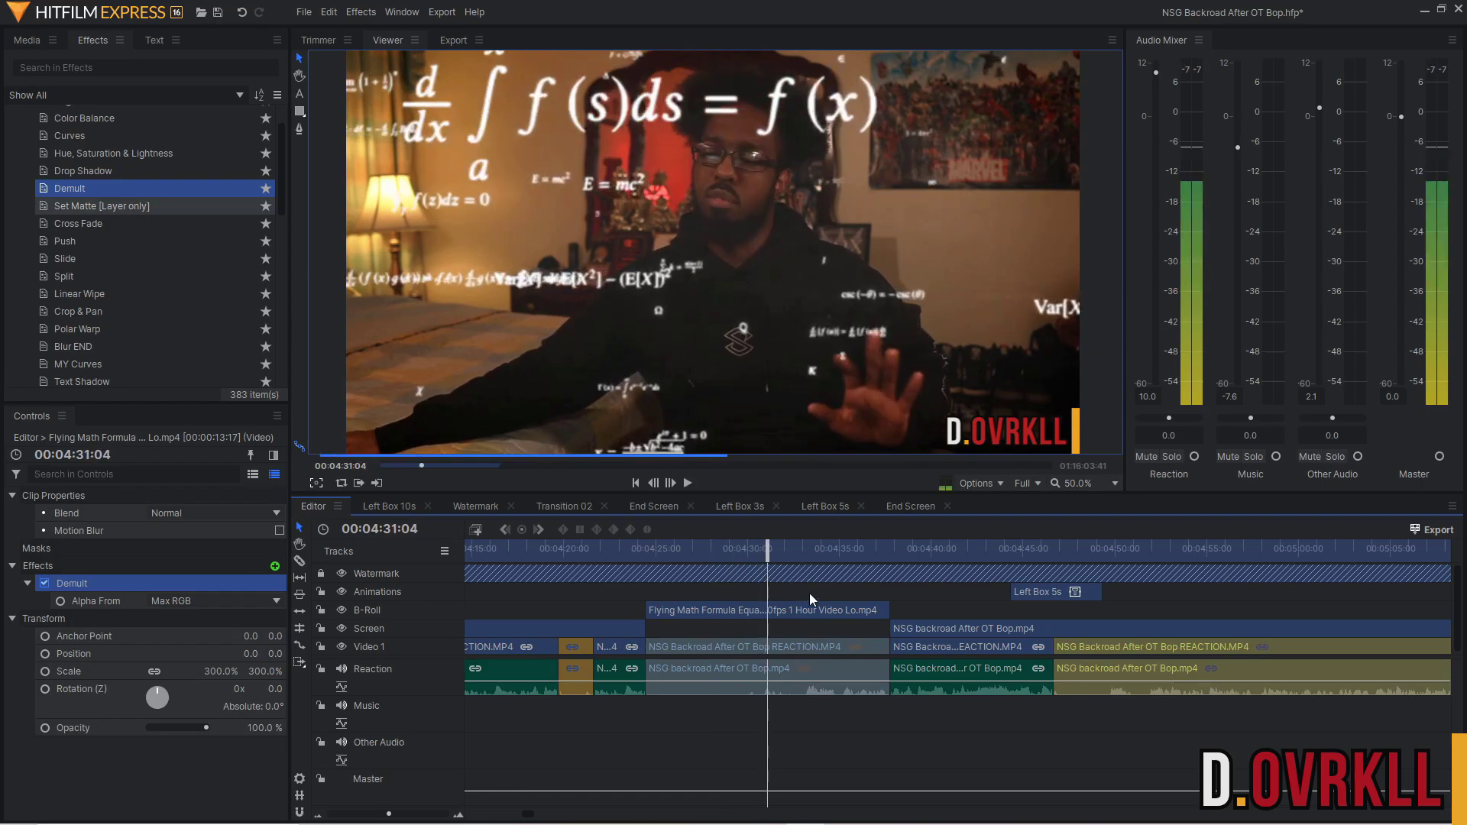
{"action": "key", "text": "space"}
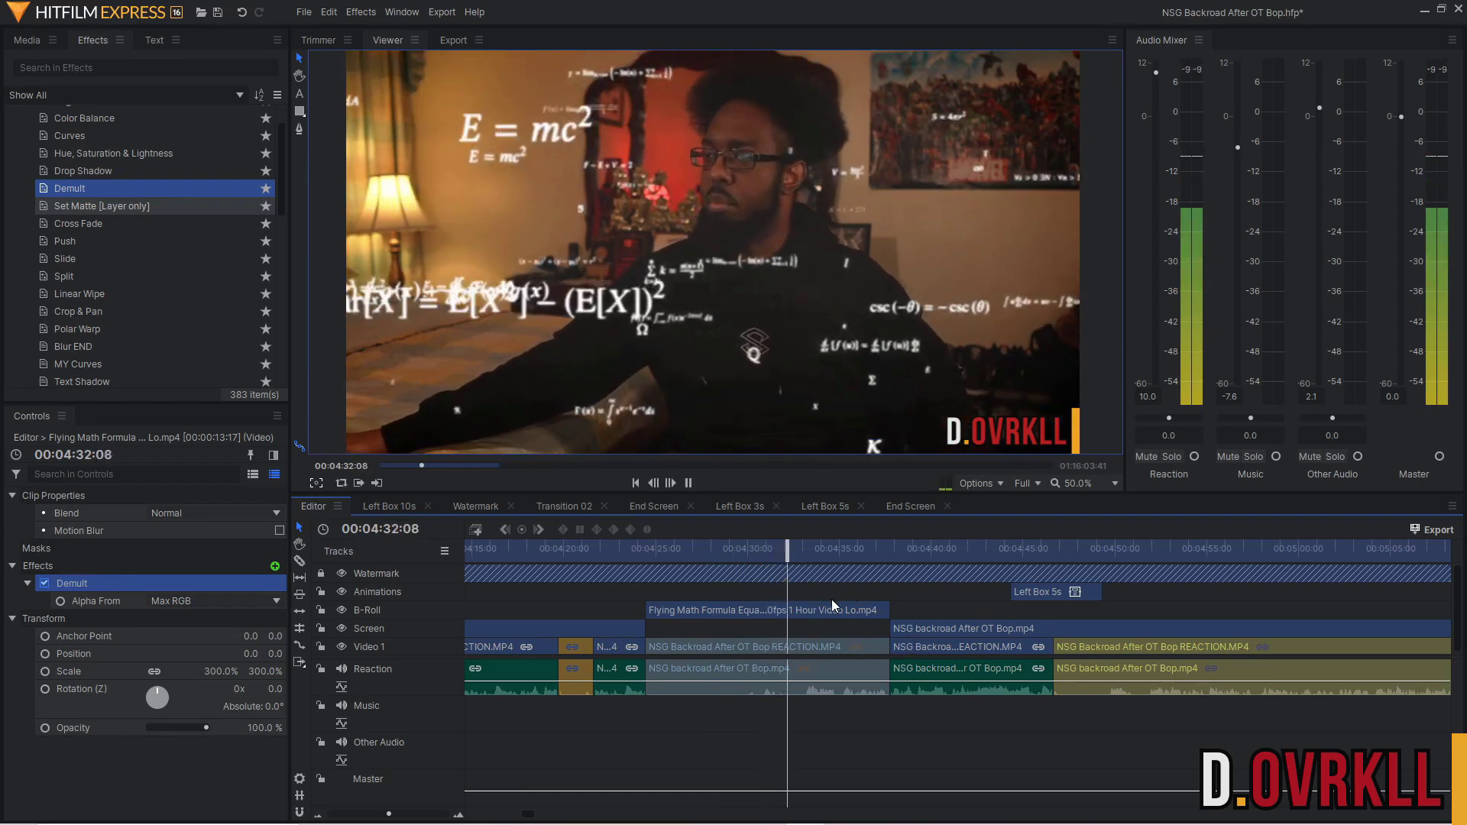
{"action": "left_click", "coordinate": [634, 547]}
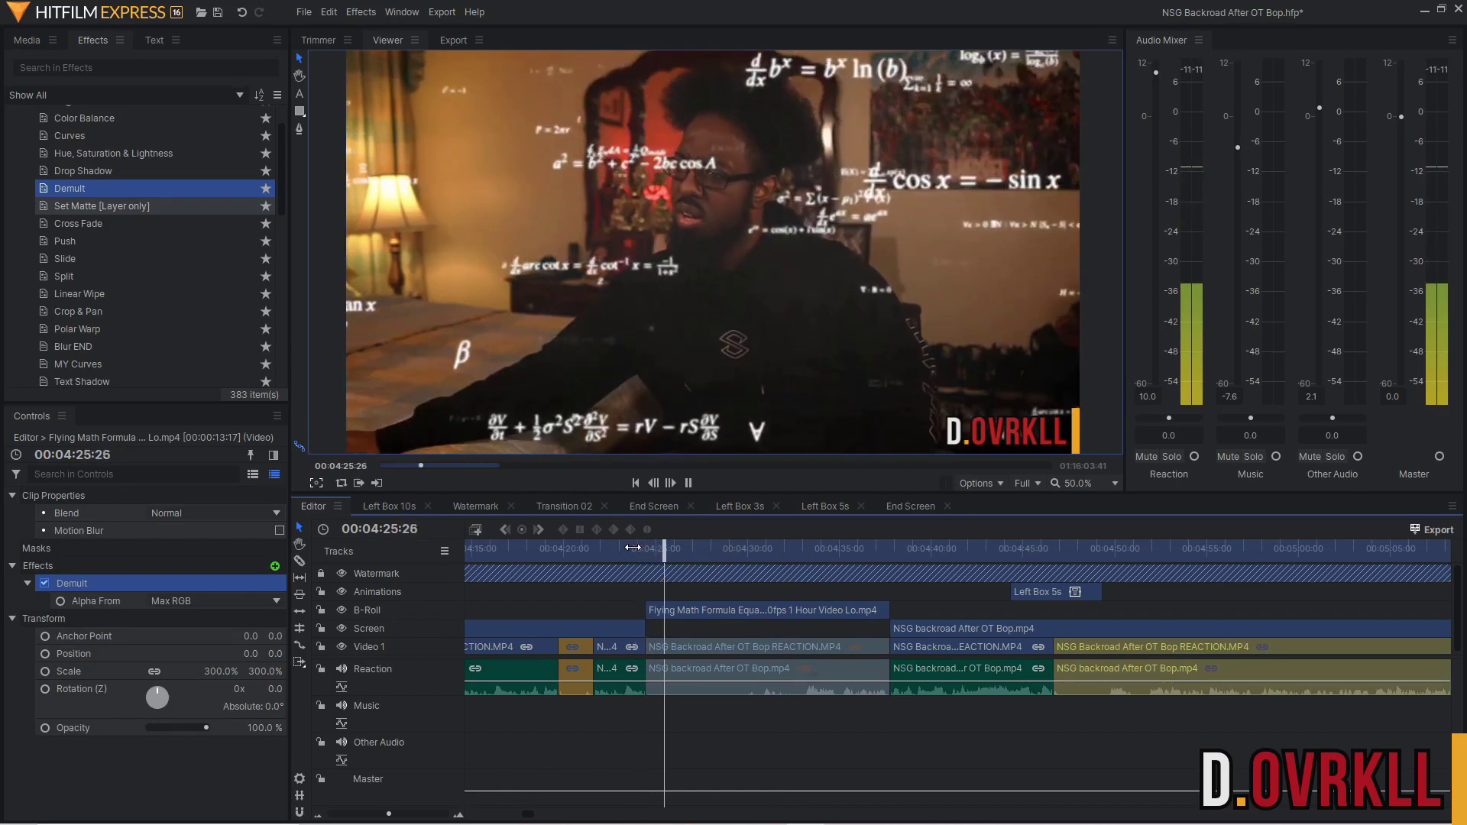
{"action": "key", "text": "space"}
Add Push transitions on the Video 1 and Screen tracks around the Flying Math Formula clip and move to 00:04:46:23.
{"action": "scroll", "coordinate": [916, 672], "scroll_direction": "up", "scroll_amount": 3}
{"action": "left_click_drag", "start_coordinate": [65, 241], "coordinate": [615, 640]}
{"action": "left_click_drag", "start_coordinate": [65, 276], "coordinate": [508, 627]}
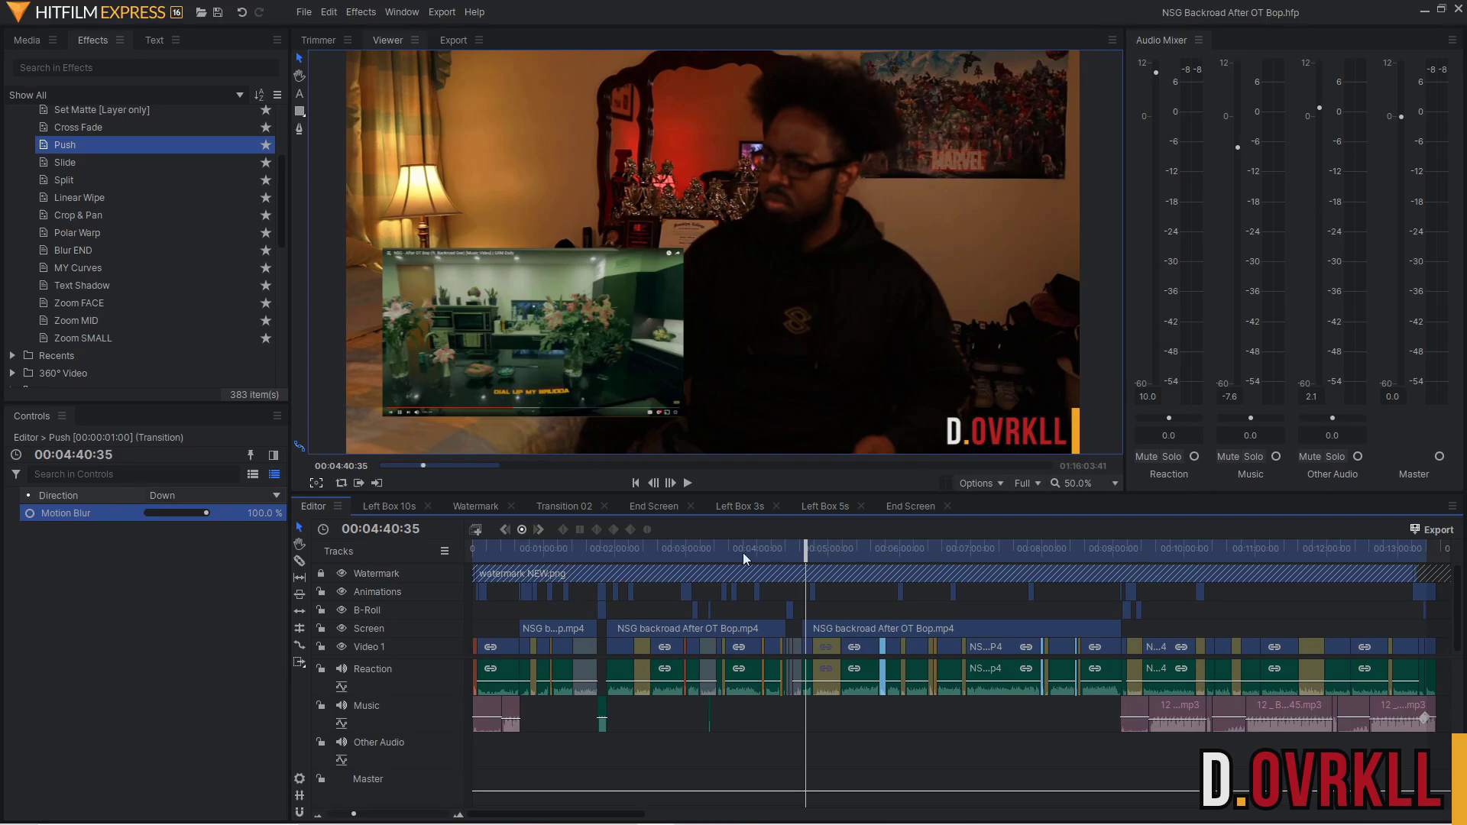
{"action": "left_click", "coordinate": [812, 543]}
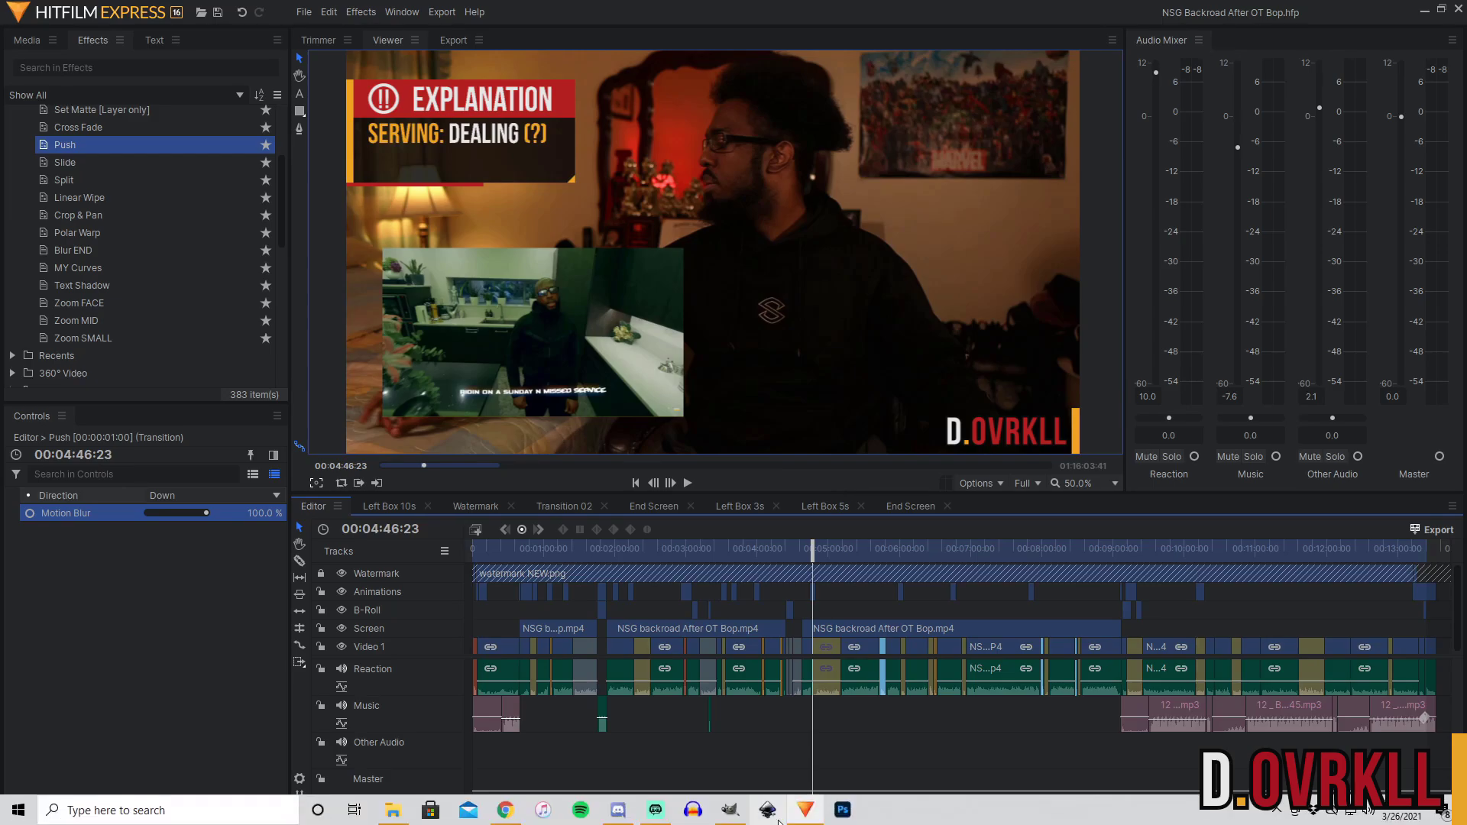
Switch to the thumbnail template in GIMP, duplicate the Russ Tion Body layer group and expand the copy.
{"action": "left_click", "coordinate": [729, 809]}
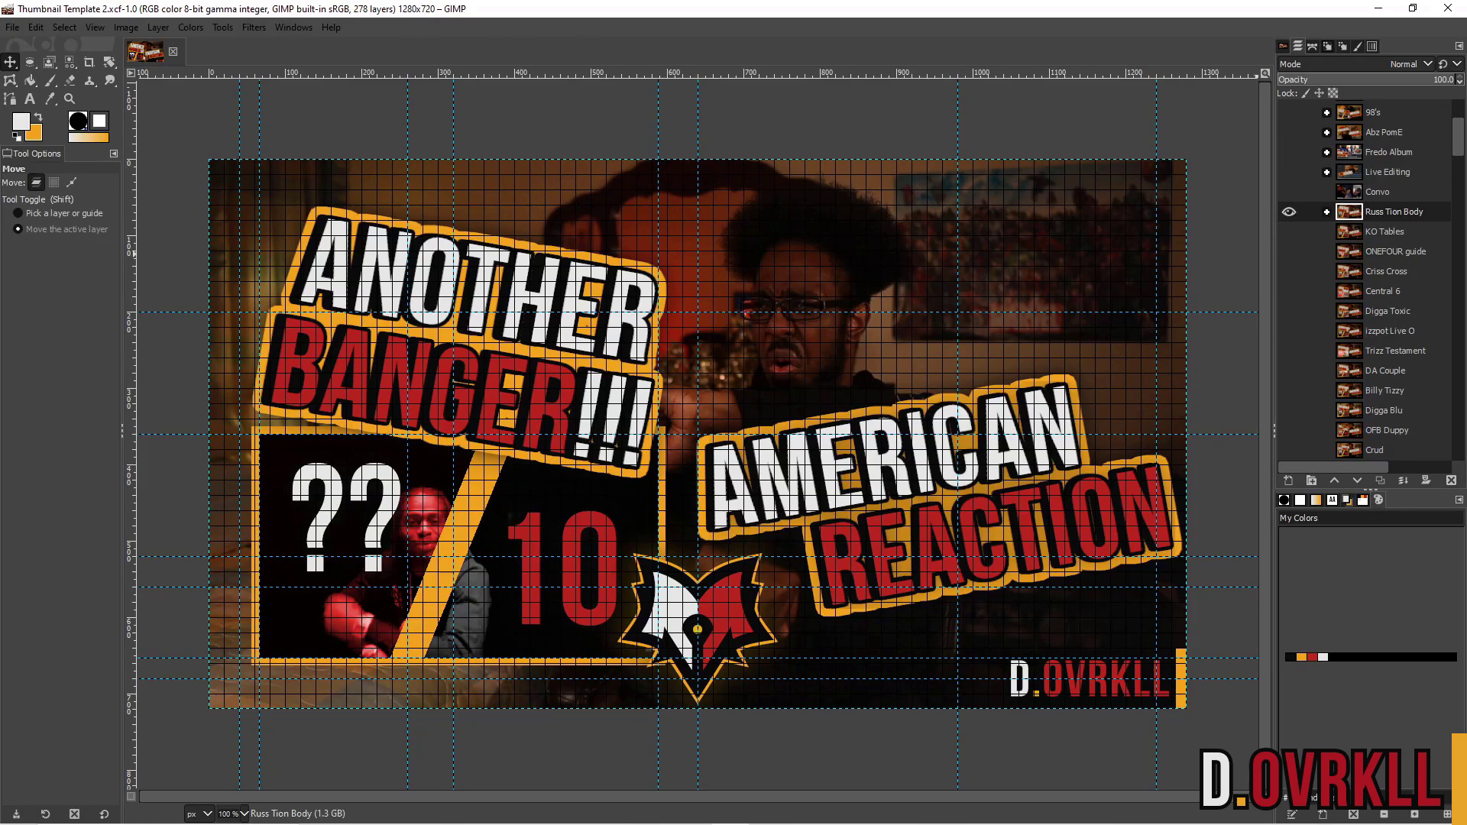
{"action": "left_click", "coordinate": [1327, 212]}
{"action": "left_click", "coordinate": [1327, 212]}
{"action": "right_click", "coordinate": [1354, 221]}
{"action": "left_click", "coordinate": [1369, 252]}
{"action": "left_click", "coordinate": [1328, 212]}
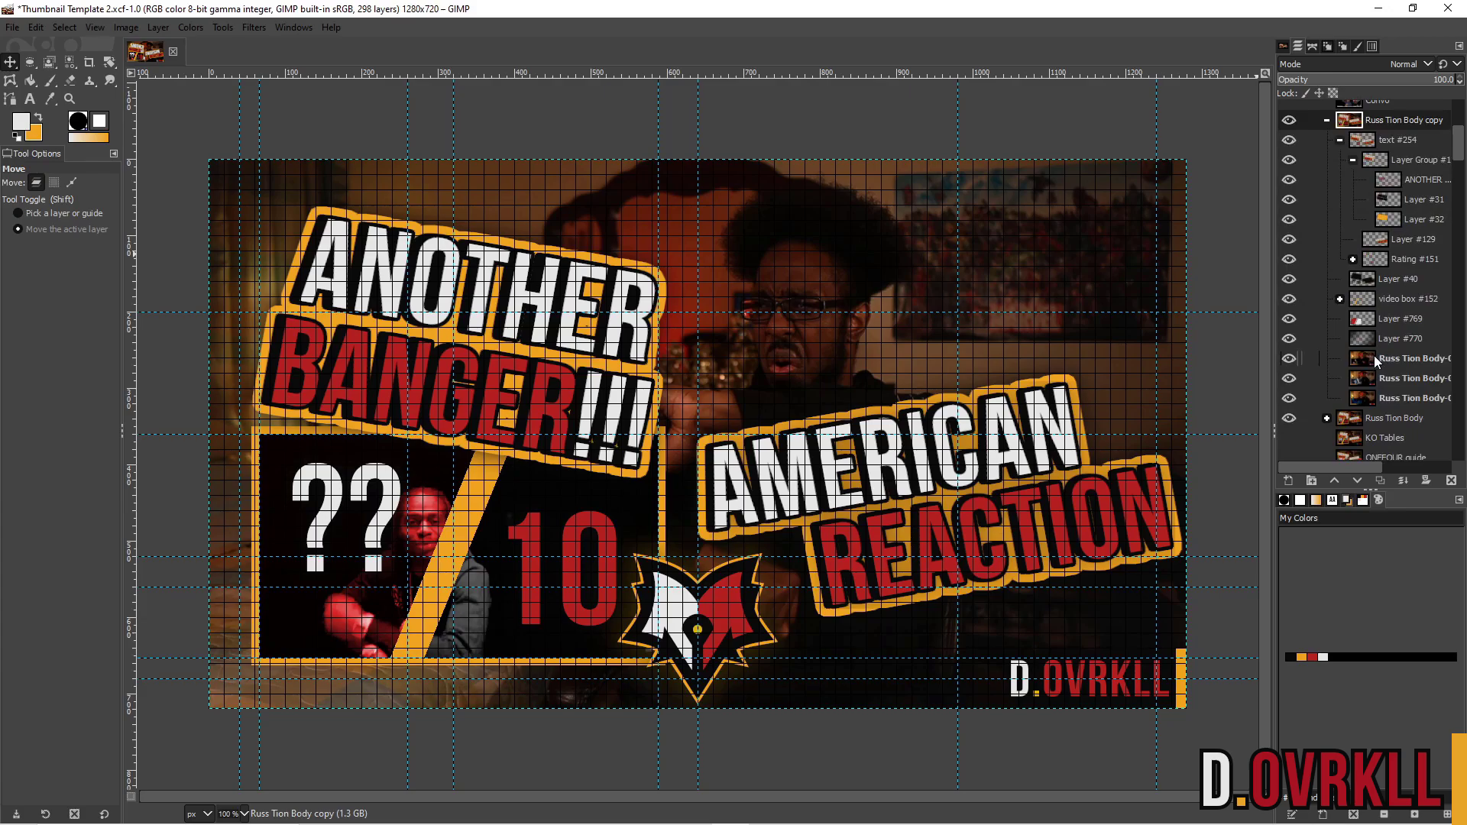